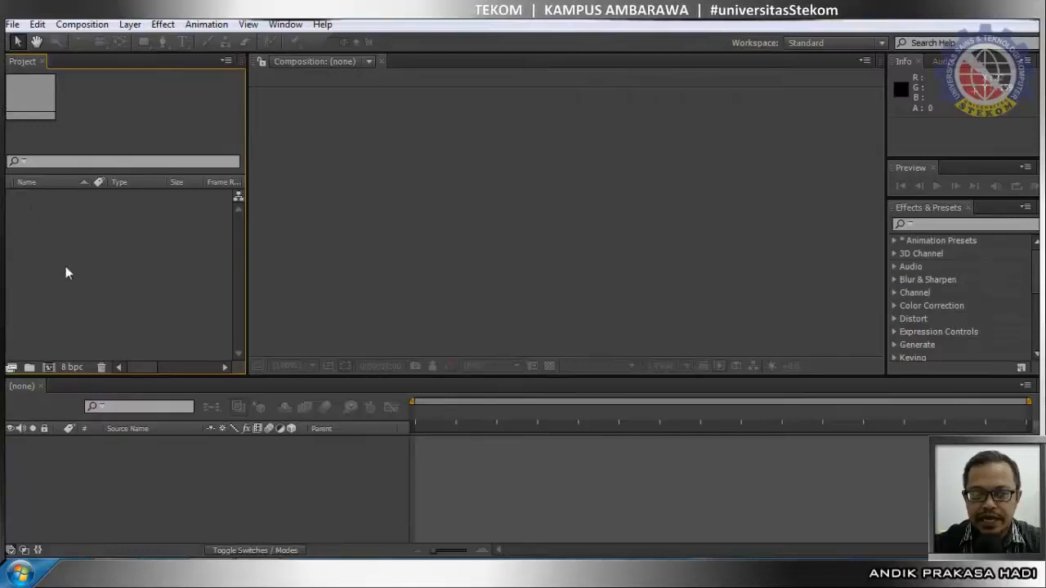
Step: Start a file import and browse the Data (D:) drive to the FA2 13 bahan folder inside FA2
{"action": "right_click", "coordinate": [45, 246]}
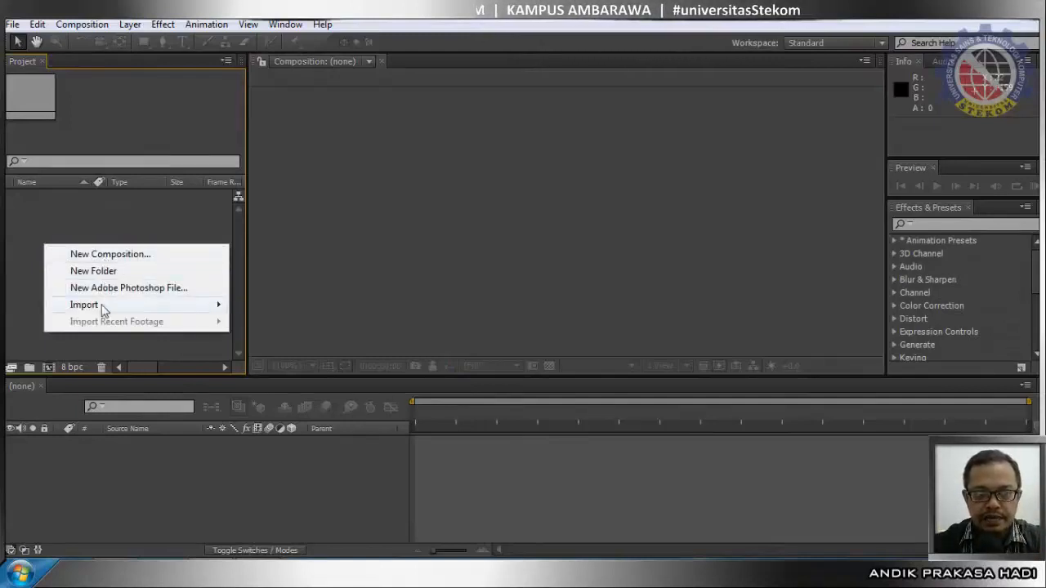
{"action": "mouse_move", "coordinate": [106, 306]}
{"action": "left_click", "coordinate": [255, 307]}
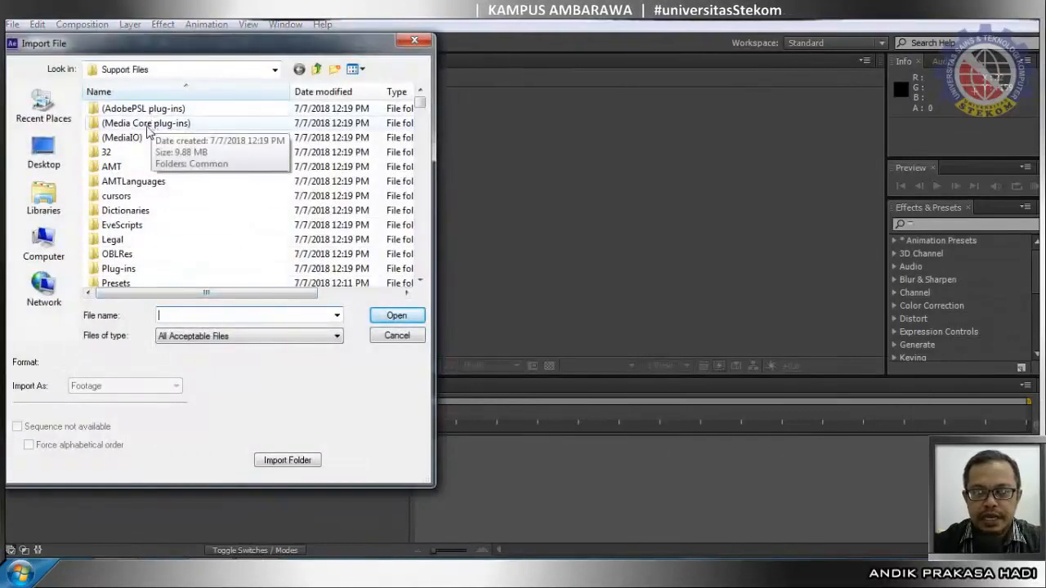
{"action": "left_click", "coordinate": [66, 249]}
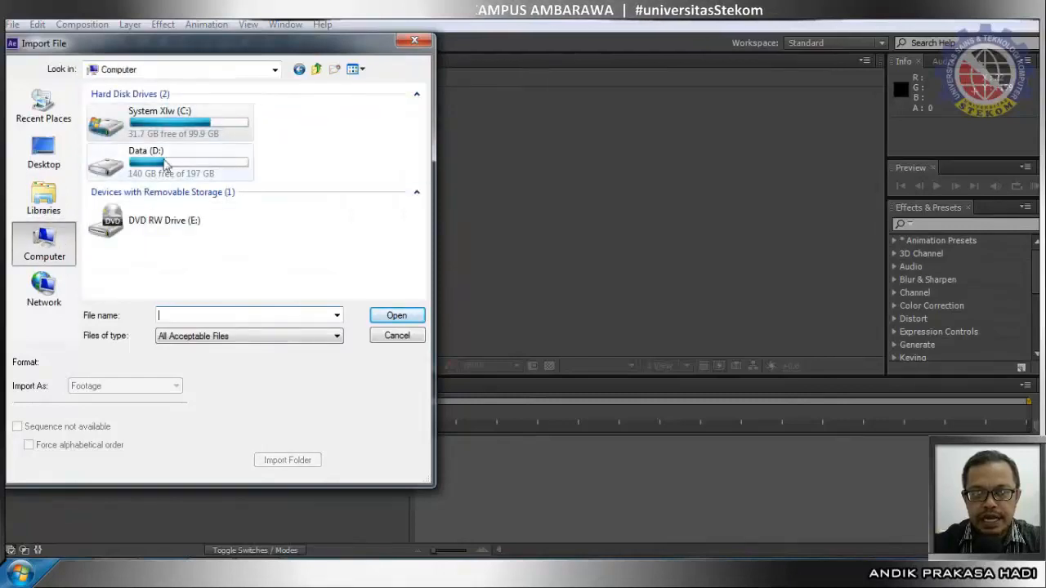
{"action": "double_click", "coordinate": [159, 163]}
{"action": "double_click", "coordinate": [143, 113]}
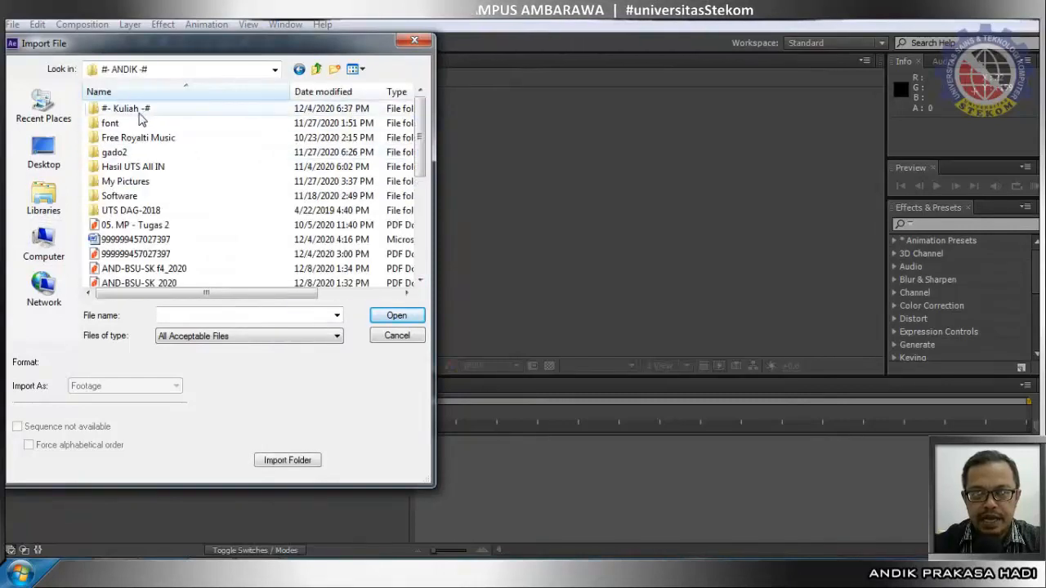
{"action": "double_click", "coordinate": [139, 109]}
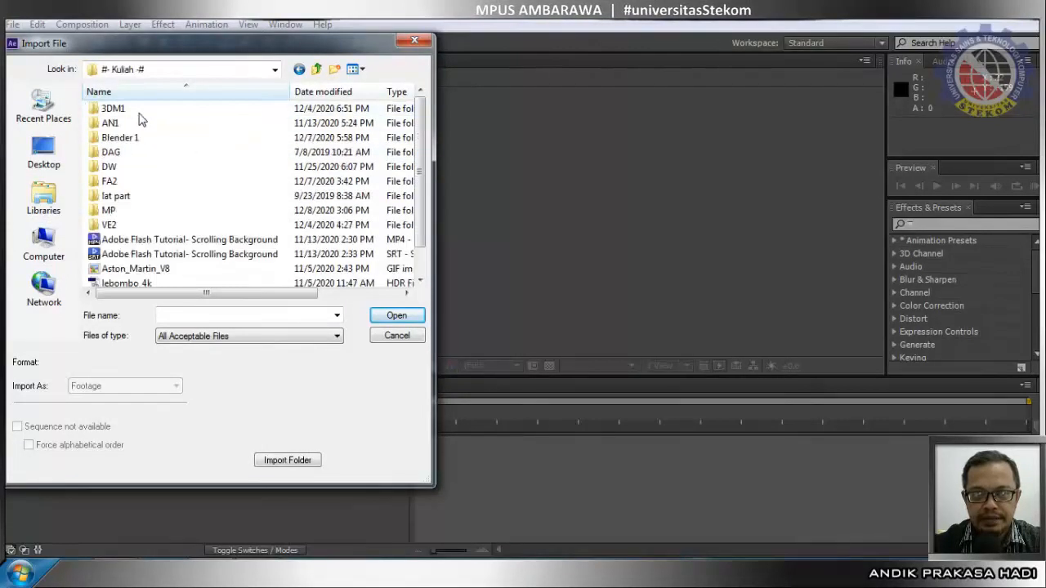
{"action": "double_click", "coordinate": [121, 181]}
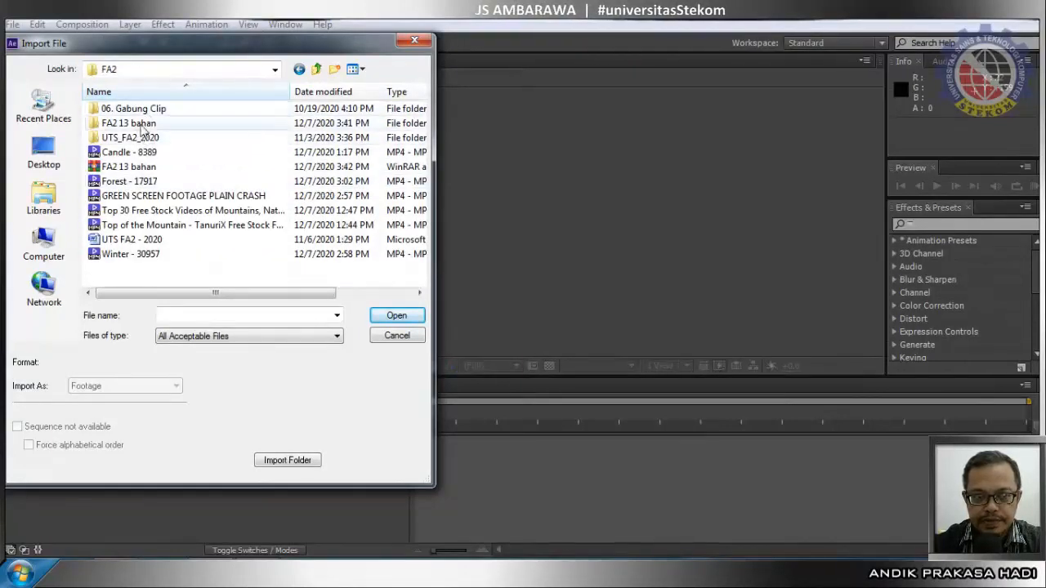
{"action": "double_click", "coordinate": [143, 126]}
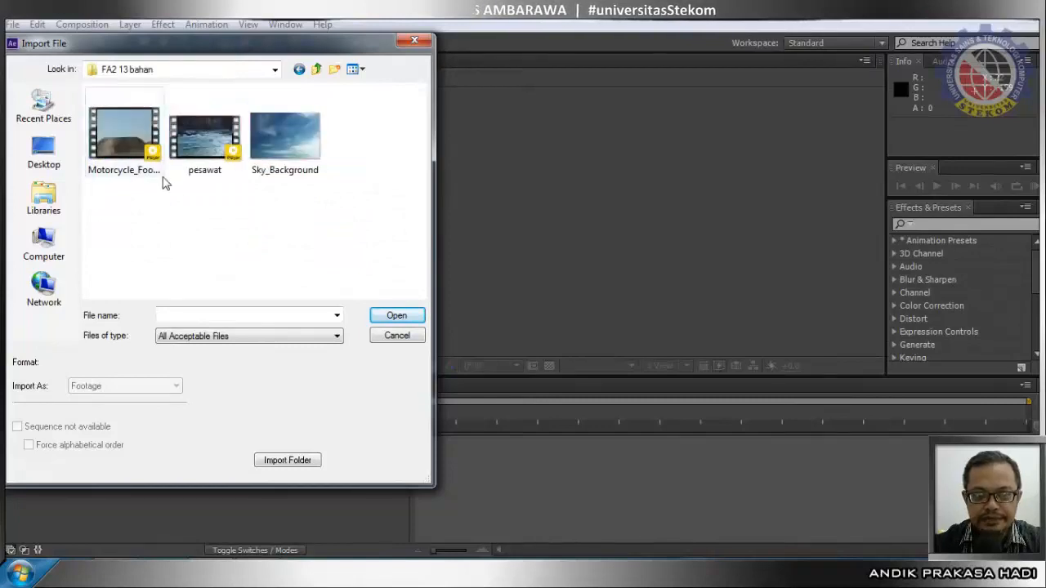
Step: Import Motorcycle_Footage.mov and Sky_Background.jpg as footage, leaving out the pesawat clip
{"action": "left_click", "coordinate": [113, 160]}
{"action": "left_click", "coordinate": [281, 170], "text": "shift"}
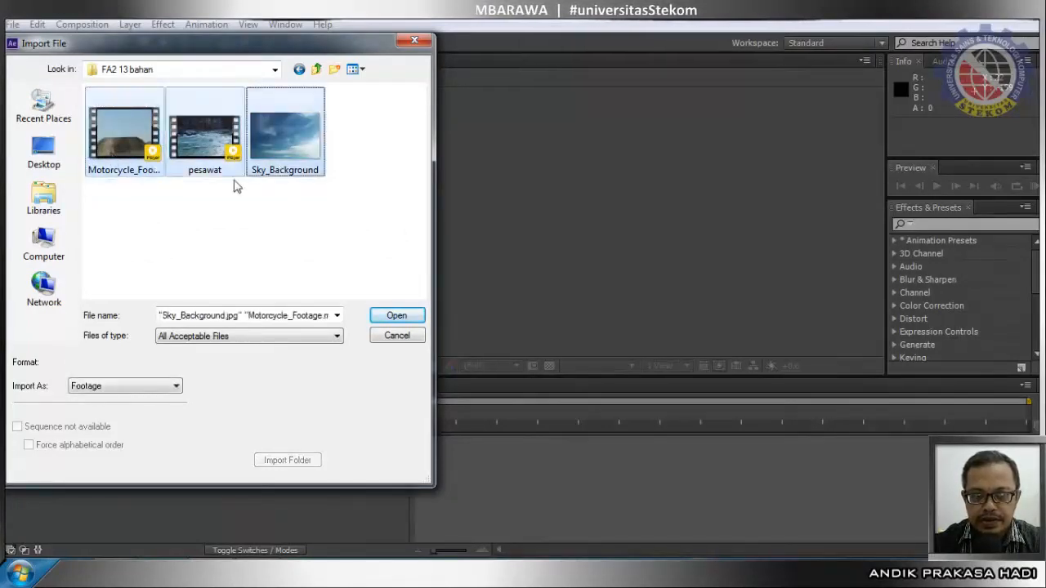
{"action": "left_click", "coordinate": [210, 164], "text": "ctrl"}
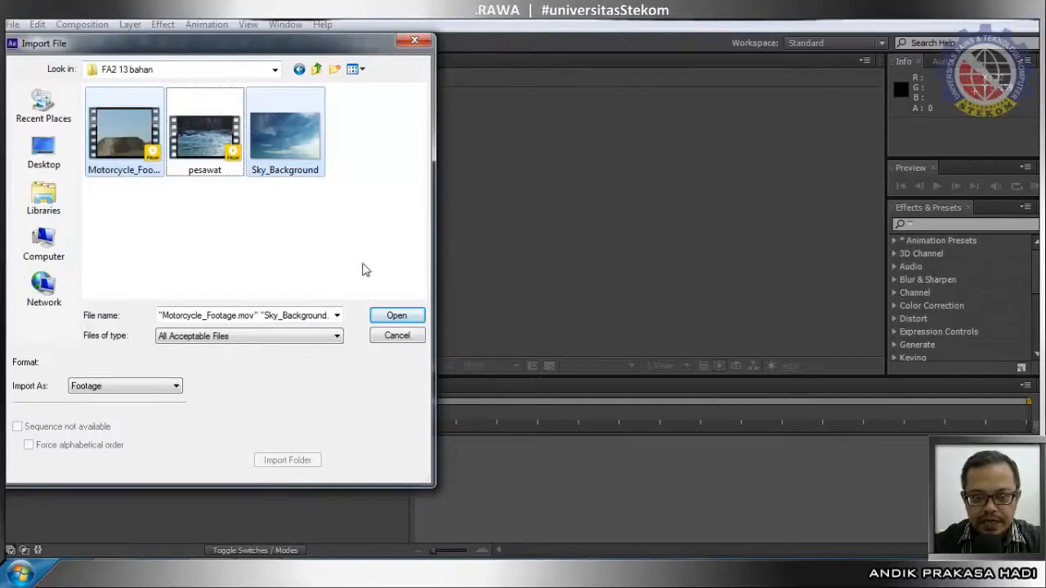
{"action": "left_click", "coordinate": [395, 316]}
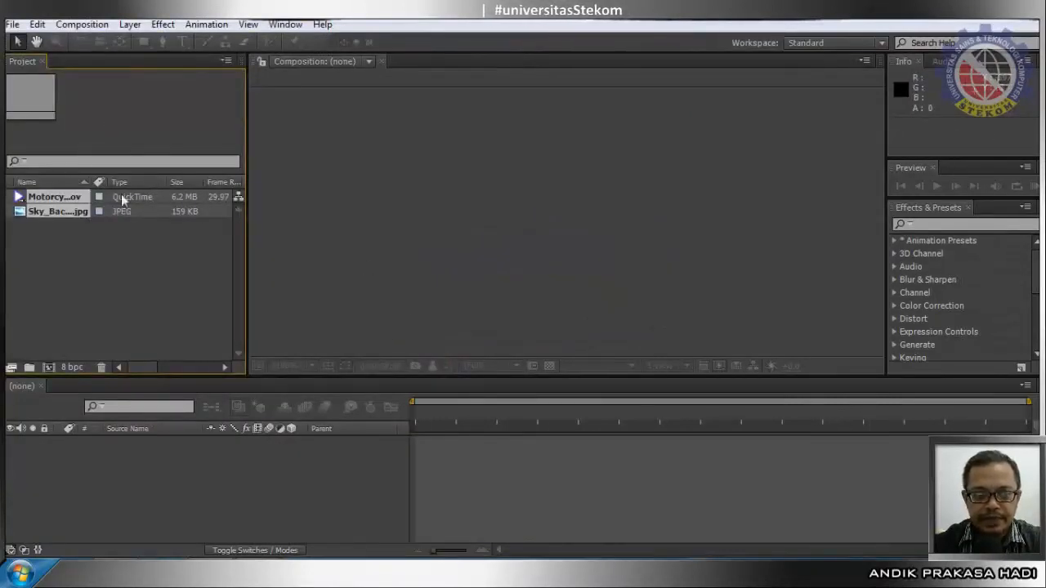
Step: Create a composition from Motorcycle_Footage.mov by placing the clip in the empty timeline
{"action": "left_click", "coordinate": [60, 249]}
{"action": "left_click", "coordinate": [51, 200]}
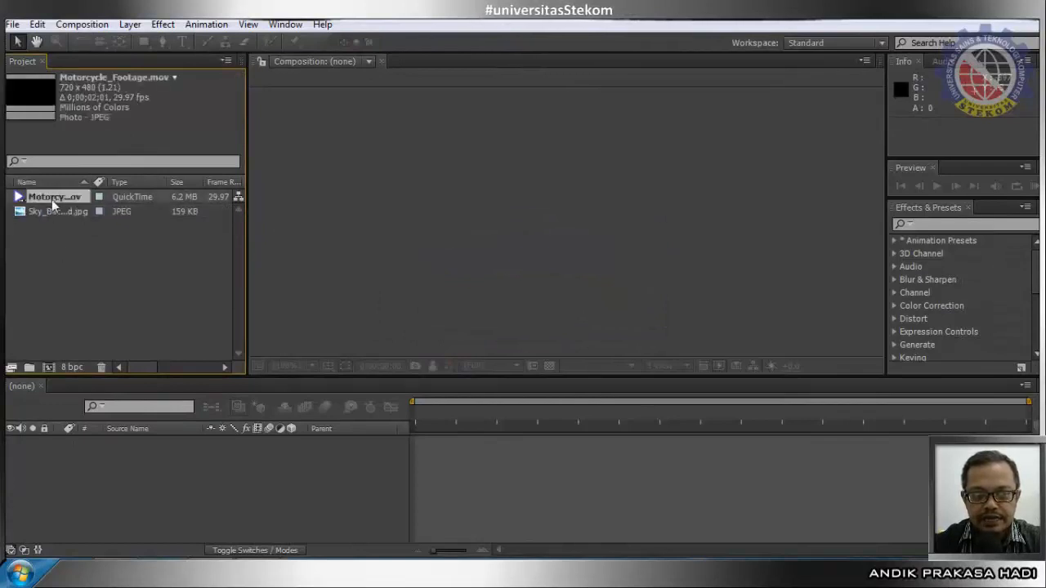
{"action": "left_click_drag", "start_coordinate": [71, 197], "coordinate": [81, 218]}
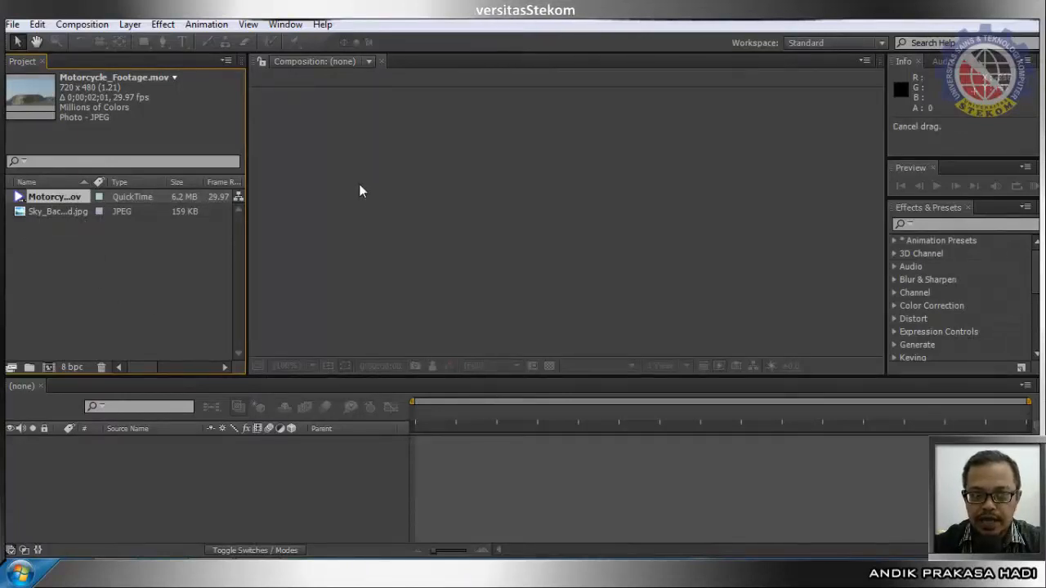
{"action": "left_click", "coordinate": [60, 197]}
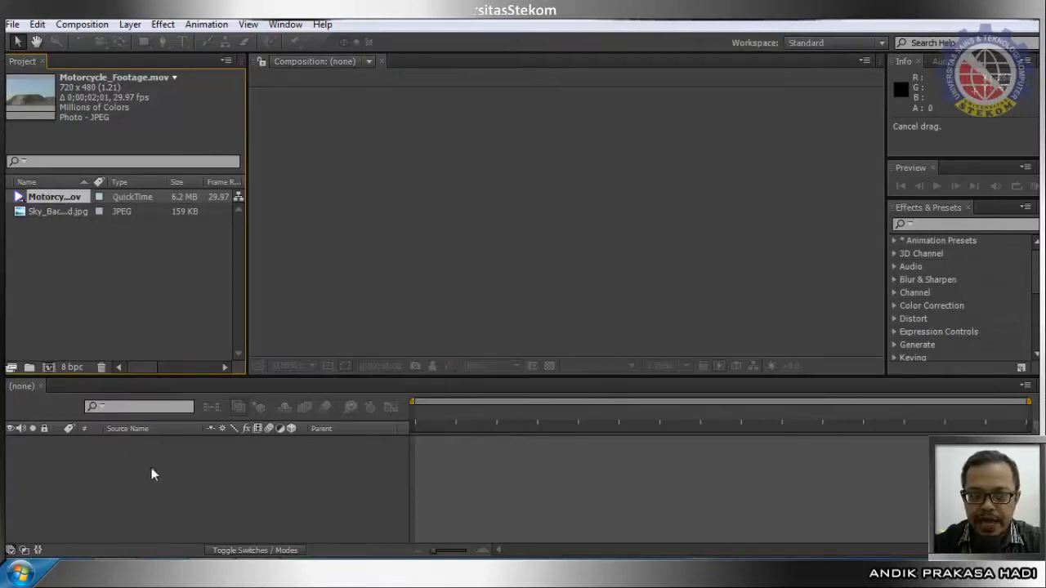
{"action": "left_click_drag", "start_coordinate": [65, 196], "coordinate": [139, 481]}
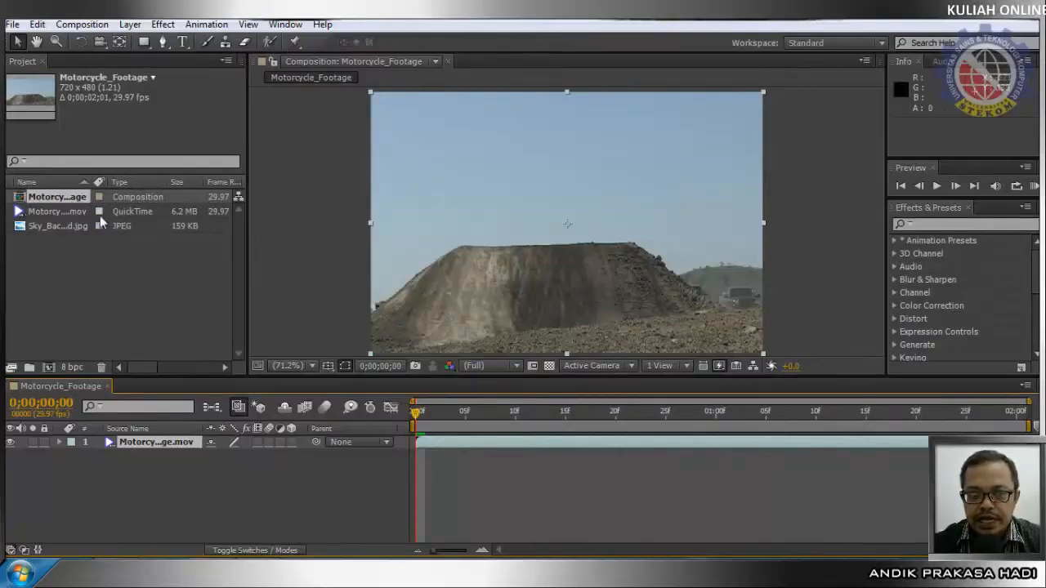
Step: Preview the motorcycle clip's playback and return the playhead to the start of the composition
{"action": "left_click", "coordinate": [937, 186]}
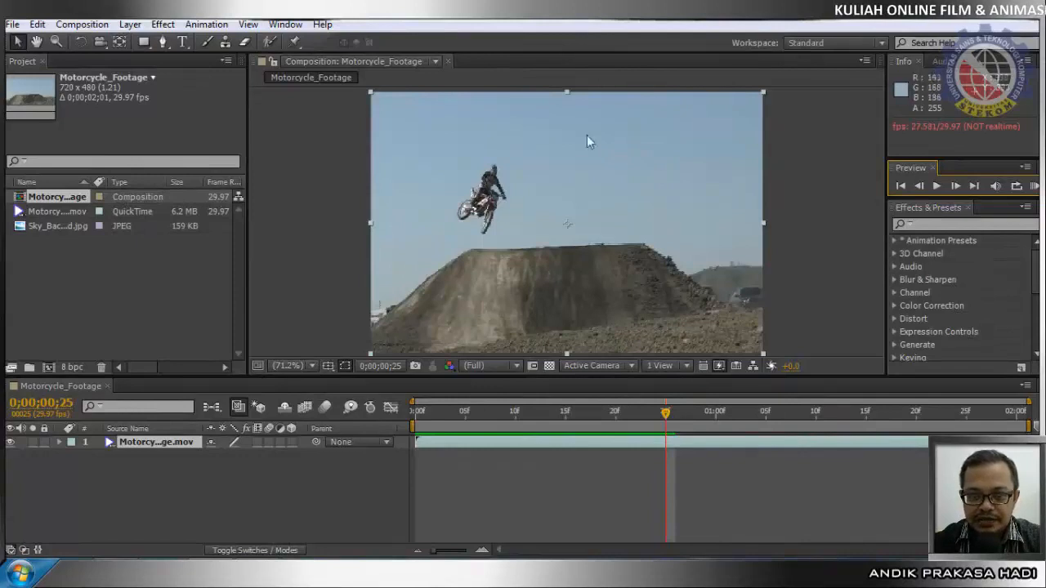
{"action": "left_click", "coordinate": [940, 188]}
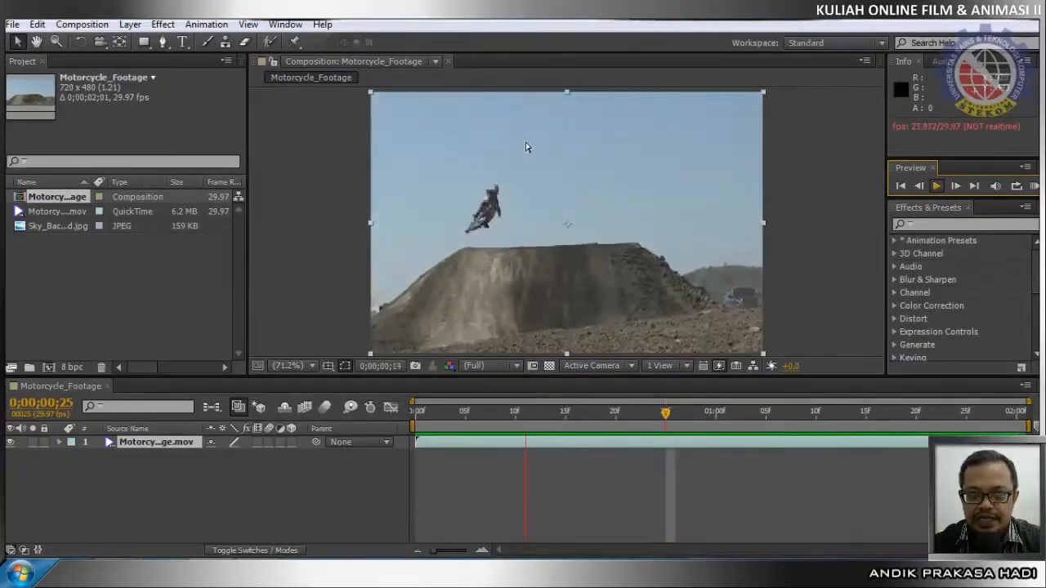
{"action": "left_click", "coordinate": [937, 188]}
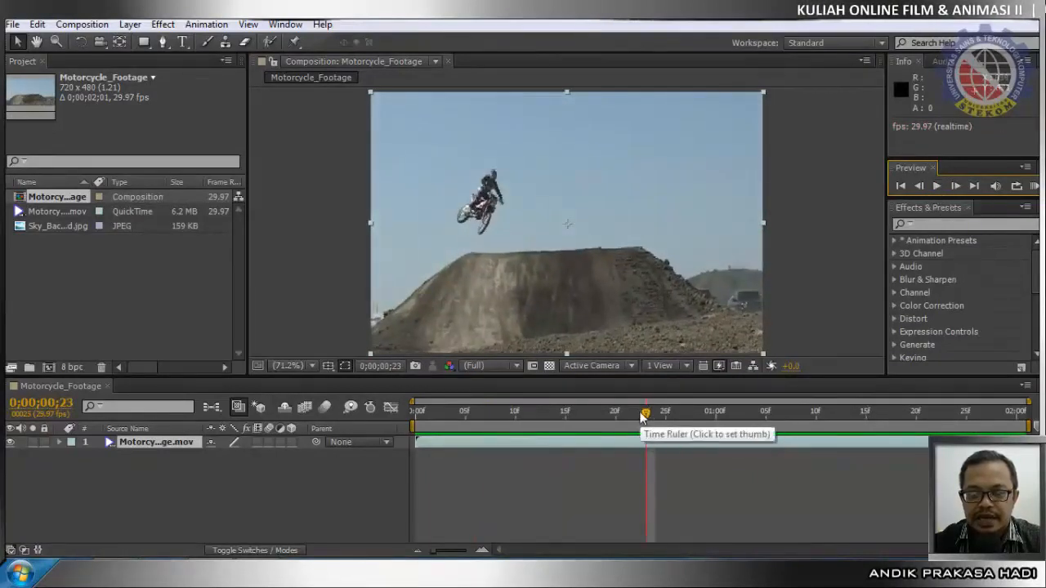
{"action": "left_click_drag", "start_coordinate": [643, 412], "coordinate": [391, 415]}
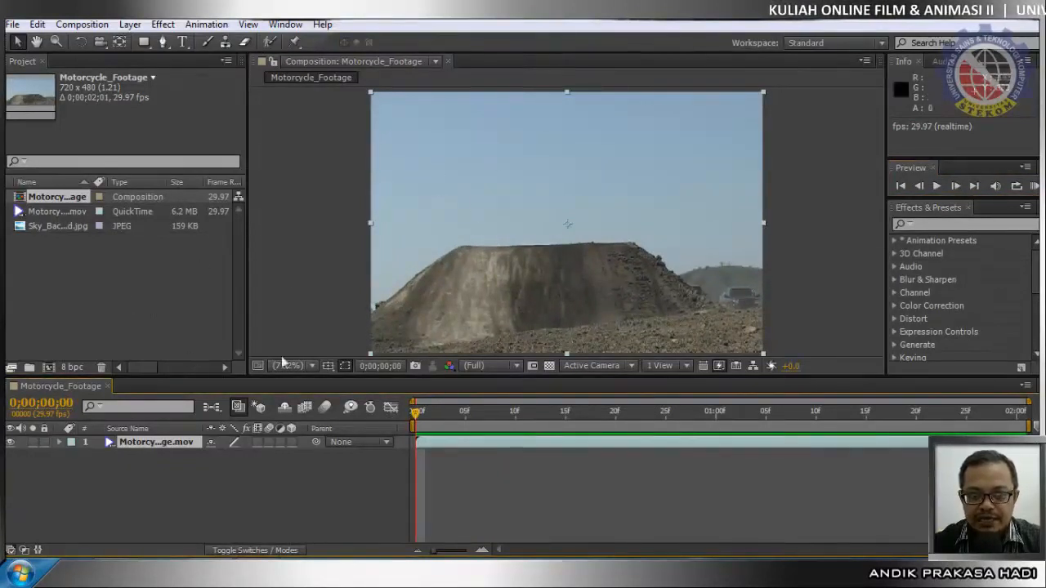
Step: Add Sky_Background.jpg as a layer above the motorcycle footage and scale it to about 158% to cover the frame's width
{"action": "left_click", "coordinate": [74, 228]}
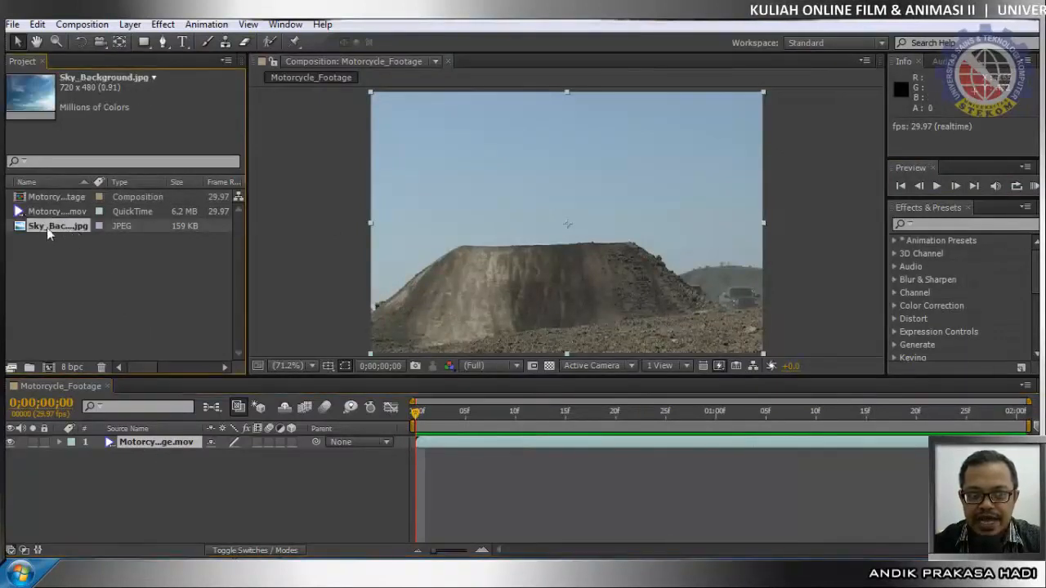
{"action": "left_click_drag", "start_coordinate": [61, 227], "coordinate": [122, 442]}
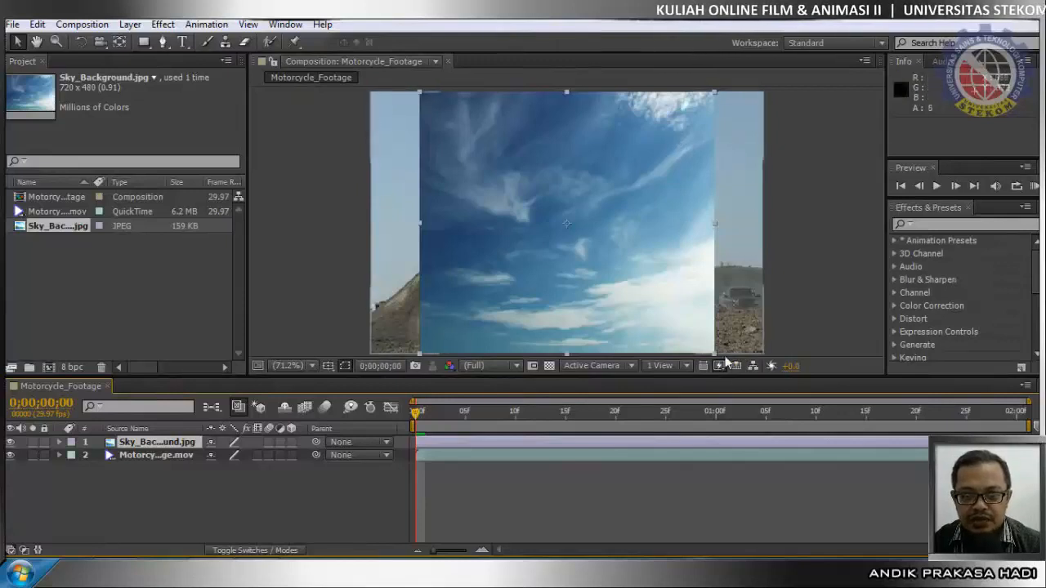
{"action": "left_click_drag", "start_coordinate": [715, 360], "coordinate": [819, 429]}
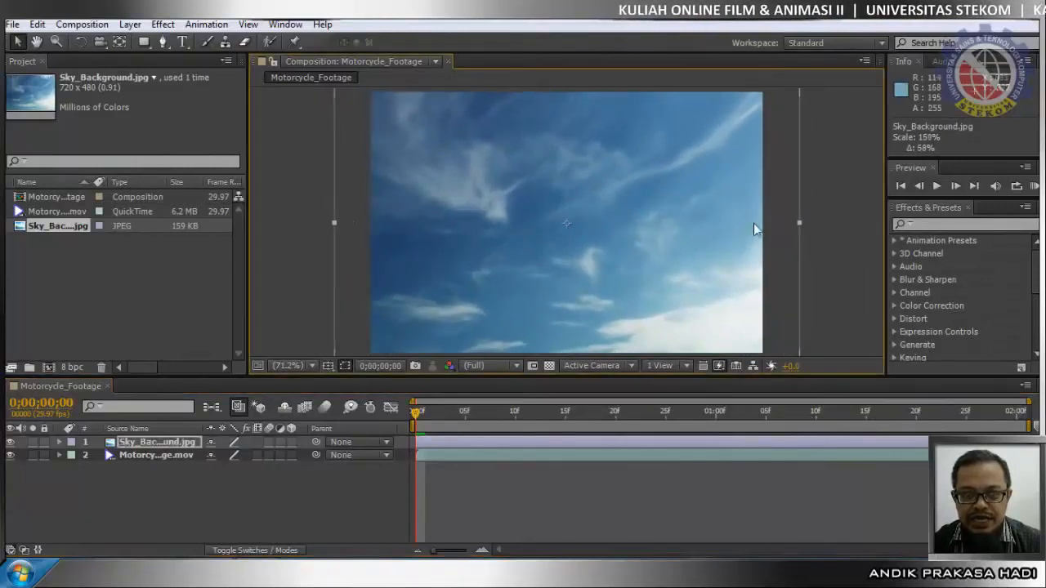
Step: Move the sky layer up over the footage to a position of about 360, 24
{"action": "left_click_drag", "start_coordinate": [654, 191], "coordinate": [645, 74]}
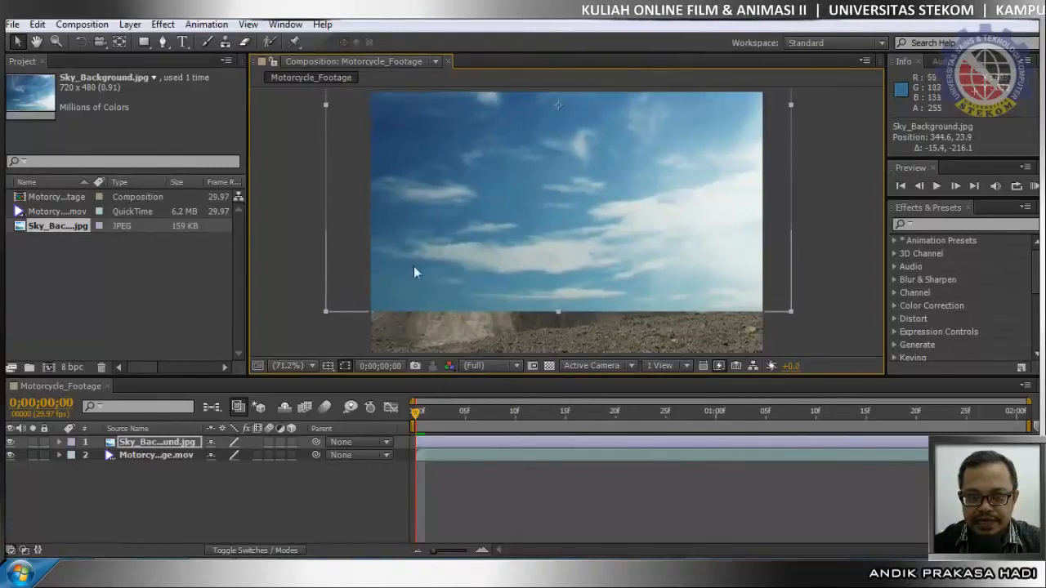
{"action": "left_click_drag", "start_coordinate": [533, 205], "coordinate": [537, 111]}
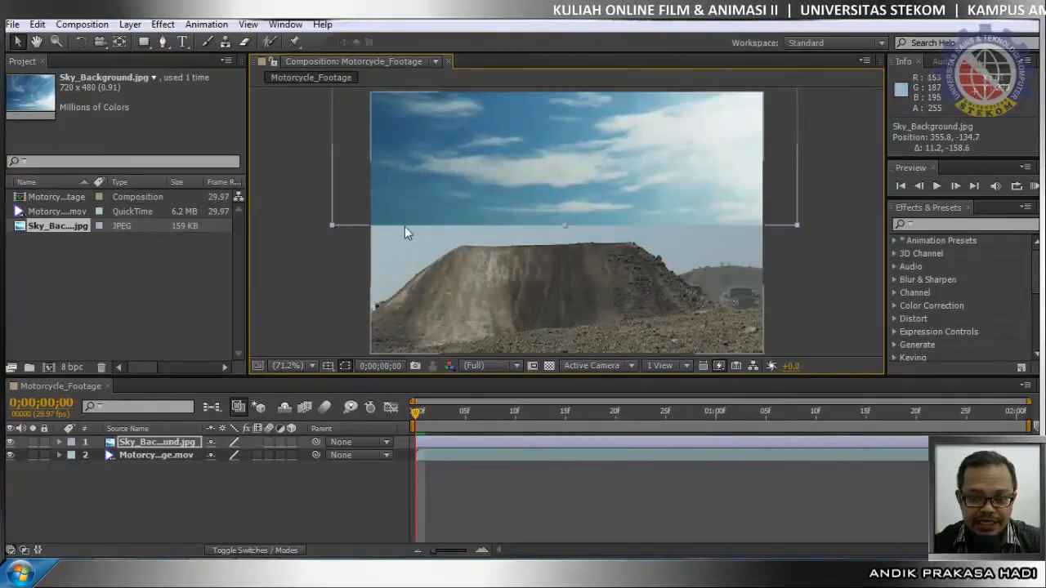
{"action": "left_click_drag", "start_coordinate": [570, 185], "coordinate": [572, 276]}
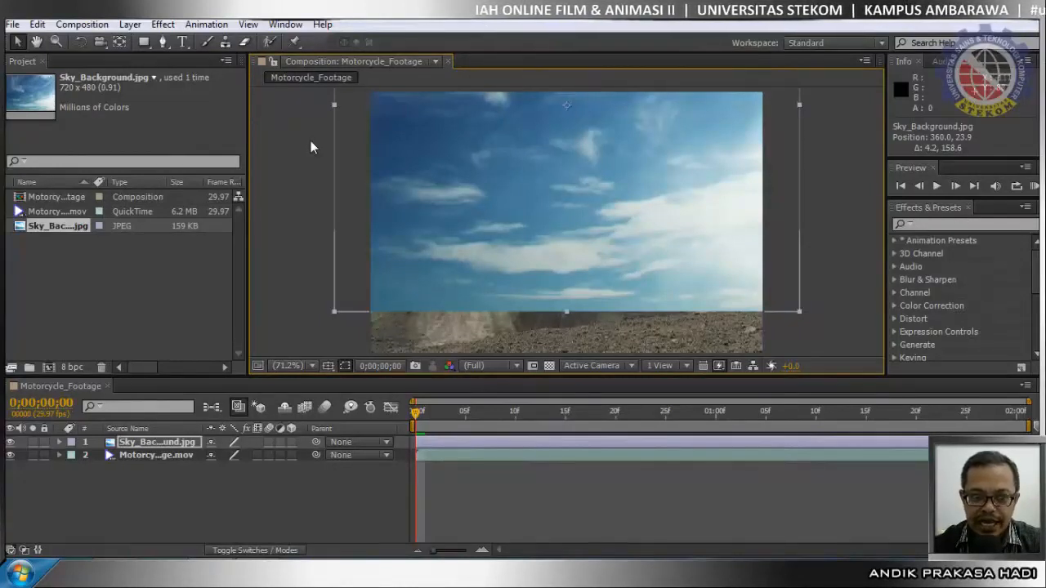
Step: Apply the Linear Wipe transition effect to the sky layer, try Transition Completion at 31% and return it to 0%
{"action": "left_click", "coordinate": [164, 25]}
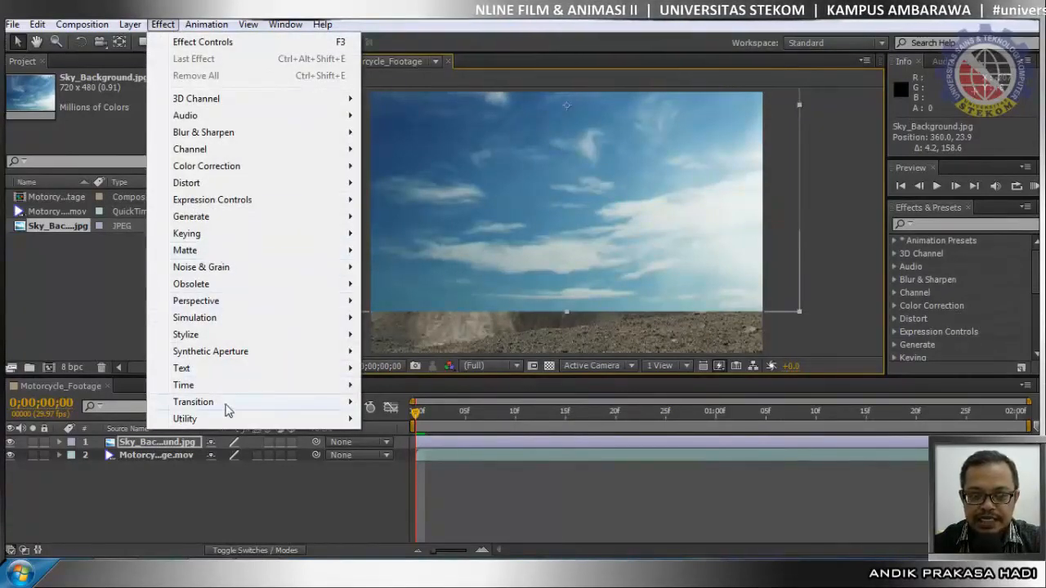
{"action": "mouse_move", "coordinate": [228, 409]}
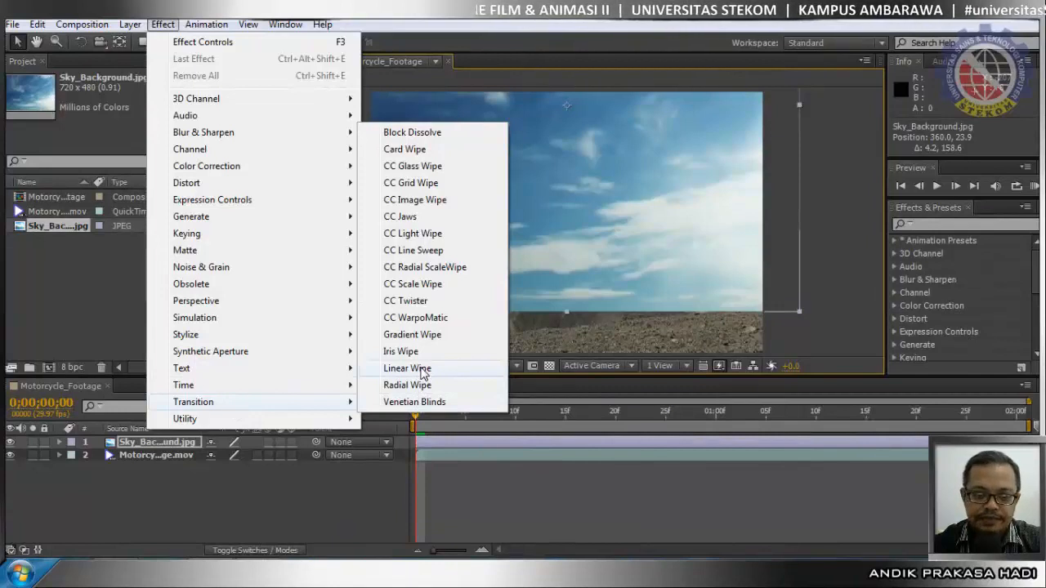
{"action": "left_click", "coordinate": [423, 369]}
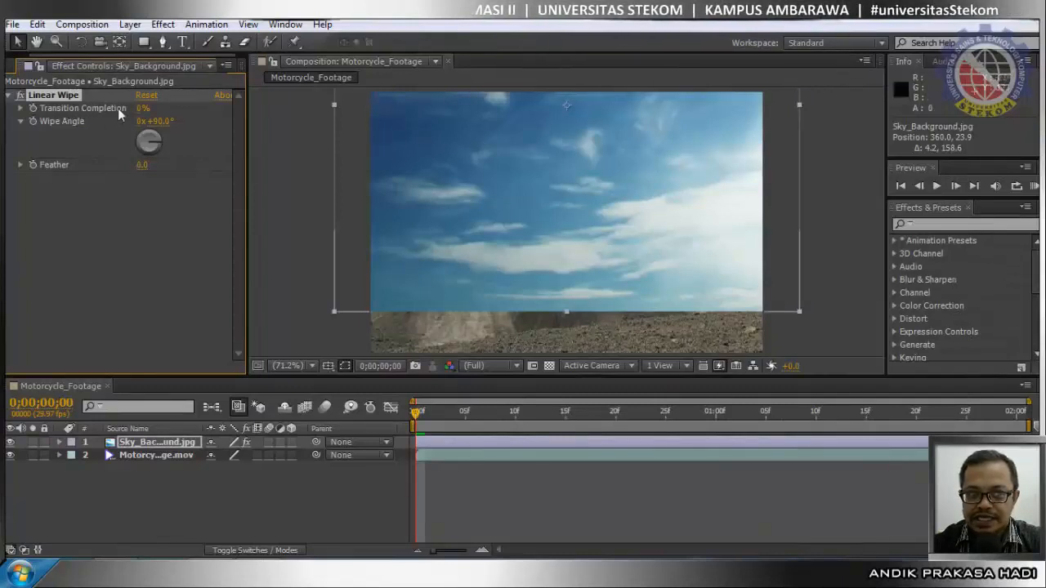
{"action": "left_click_drag", "start_coordinate": [143, 108], "coordinate": [175, 119]}
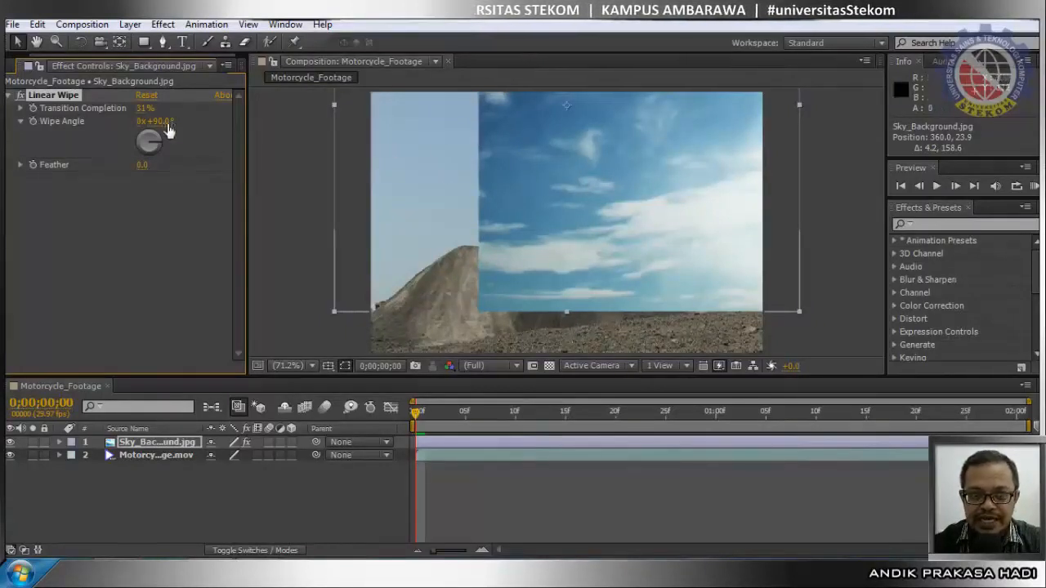
{"action": "left_click_drag", "start_coordinate": [147, 110], "coordinate": [49, 111]}
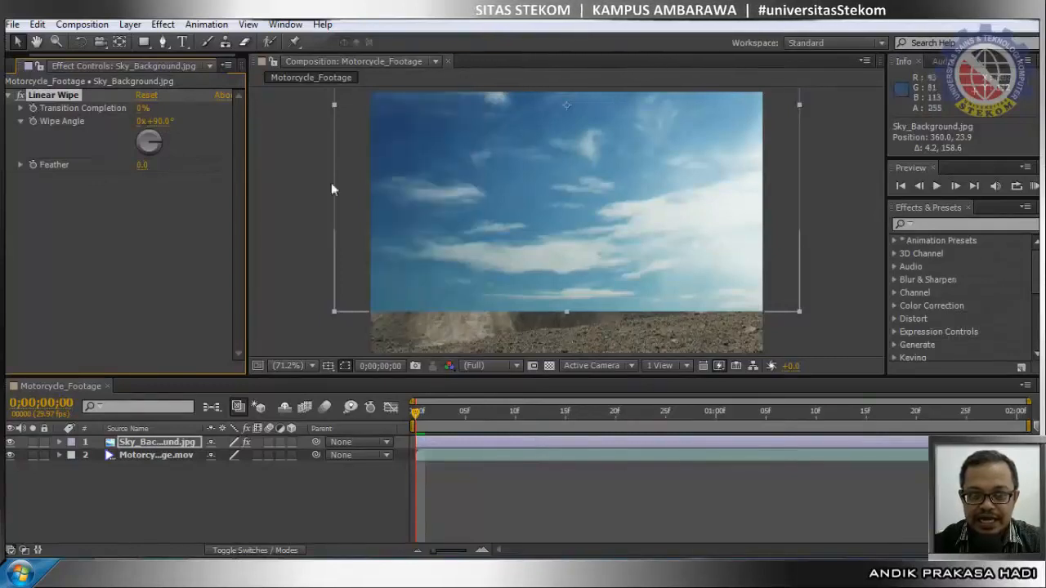
Step: Set the sky layer's Linear Wipe to a 0° Wipe Angle, 30% Transition Completion and a Feather of 77
{"action": "left_click", "coordinate": [168, 123]}
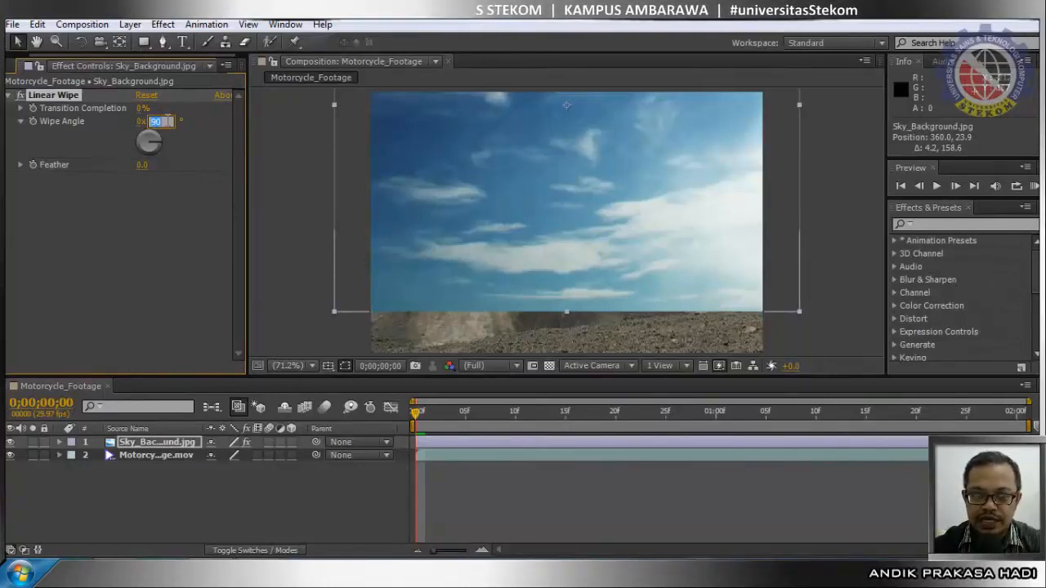
{"action": "type", "text": "0"}
{"action": "key", "text": "Return"}
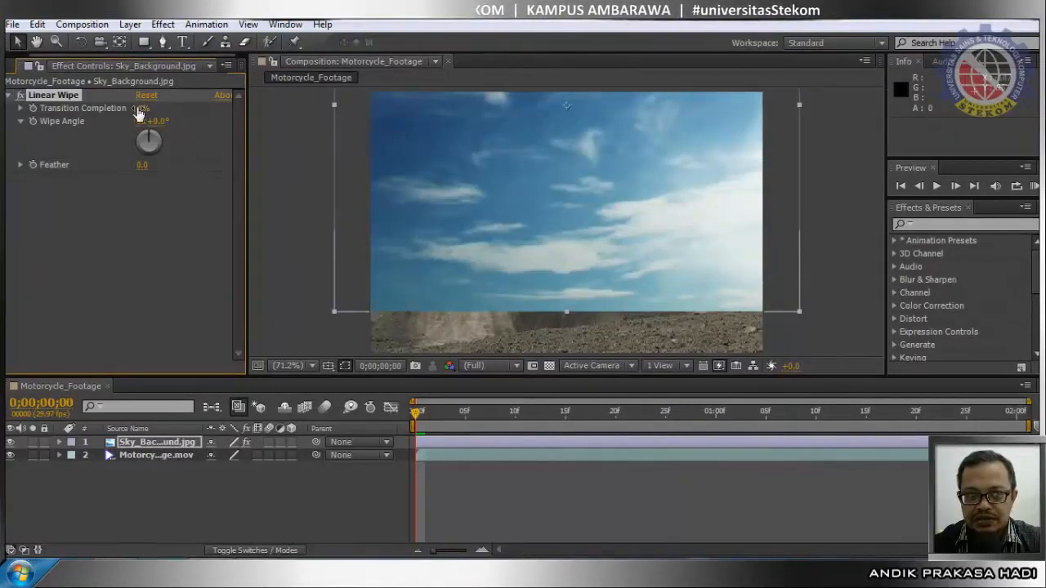
{"action": "left_click_drag", "start_coordinate": [139, 109], "coordinate": [151, 108]}
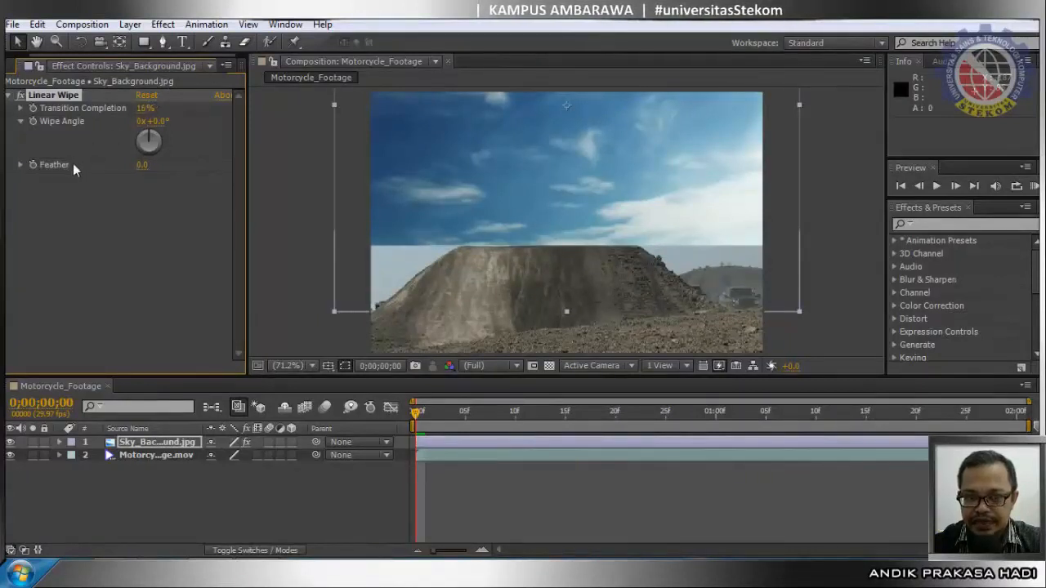
{"action": "left_click_drag", "start_coordinate": [141, 167], "coordinate": [213, 184]}
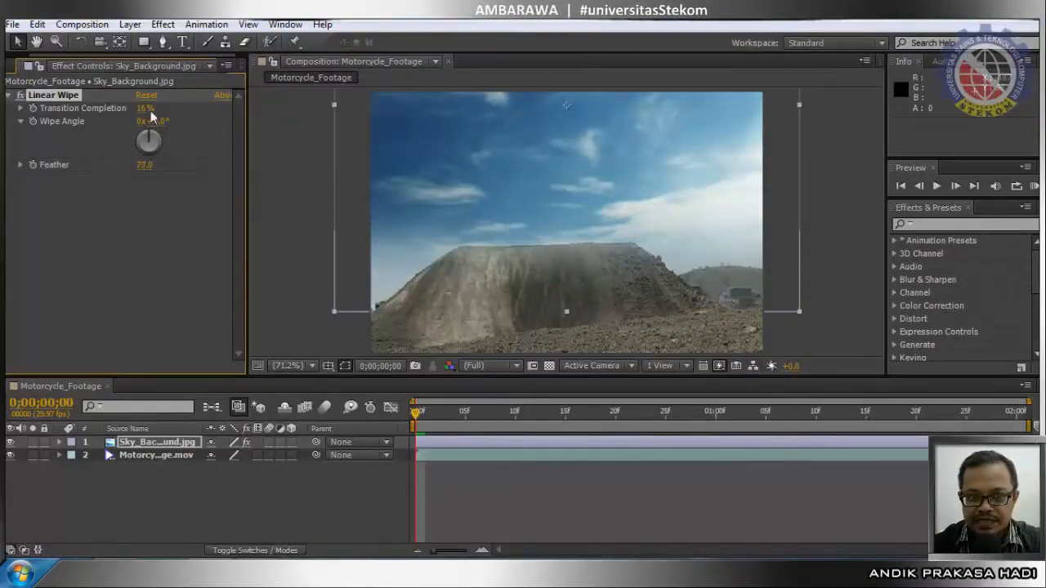
{"action": "left_click_drag", "start_coordinate": [144, 111], "coordinate": [158, 113]}
Step: Nudge the feathered sky layer slightly upward to a position of about 361, 11
{"action": "left_click_drag", "start_coordinate": [558, 161], "coordinate": [555, 152]}
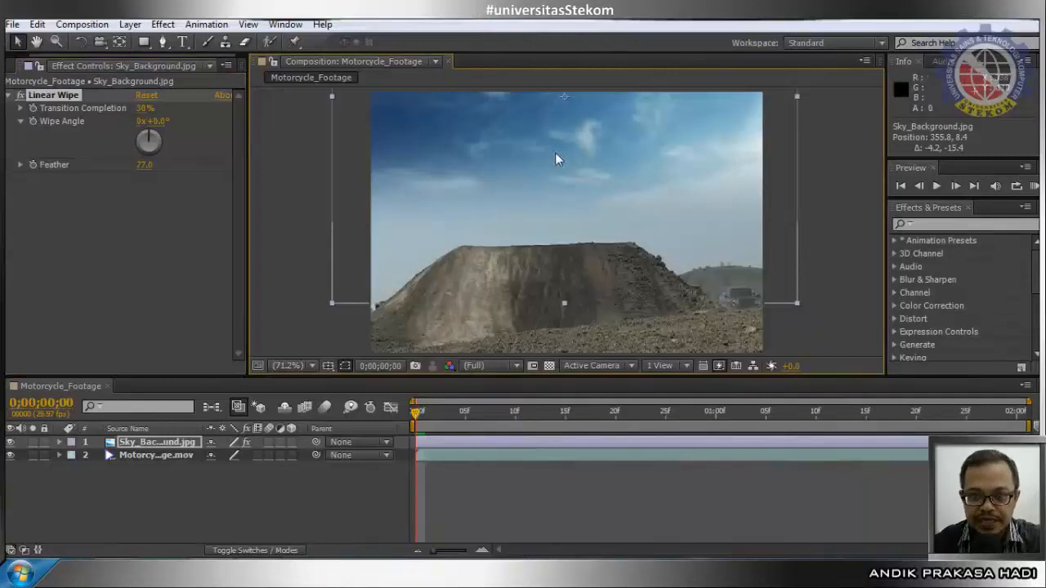
{"action": "left_click_drag", "start_coordinate": [554, 152], "coordinate": [558, 154]}
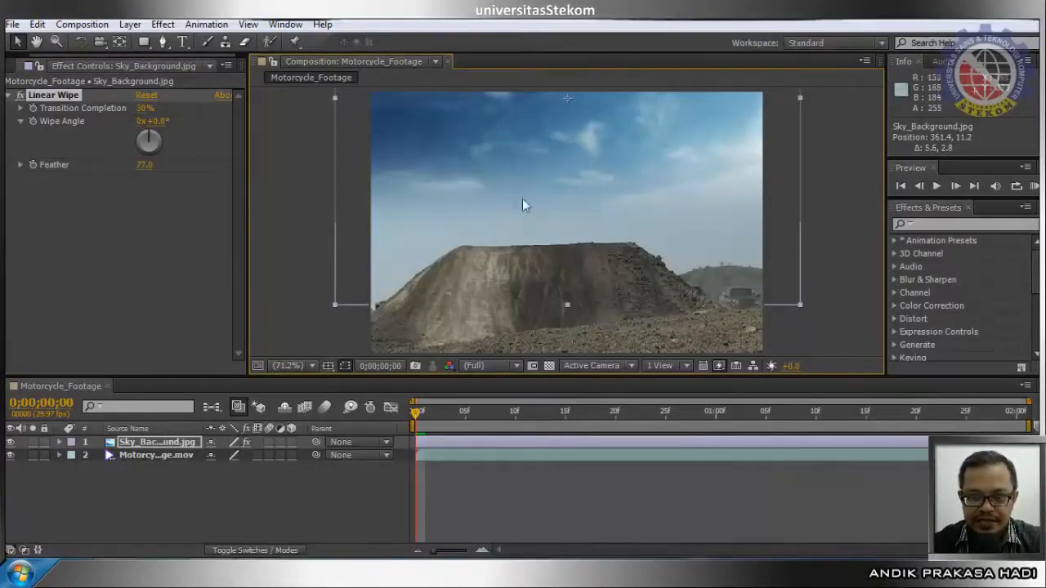
Step: Move the sky layer to a position of about 326, 4 and play the composition to check the blend
{"action": "mouse_move", "coordinate": [536, 160]}
{"action": "left_mouse_down"}
{"action": "mouse_move", "coordinate": [527, 167]}
{"action": "mouse_move", "coordinate": [528, 145]}
{"action": "mouse_move", "coordinate": [530, 208]}
{"action": "mouse_move", "coordinate": [528, 110]}
{"action": "mouse_move", "coordinate": [527, 151]}
{"action": "mouse_move", "coordinate": [539, 155]}
{"action": "mouse_move", "coordinate": [516, 156]}
{"action": "left_mouse_up"}
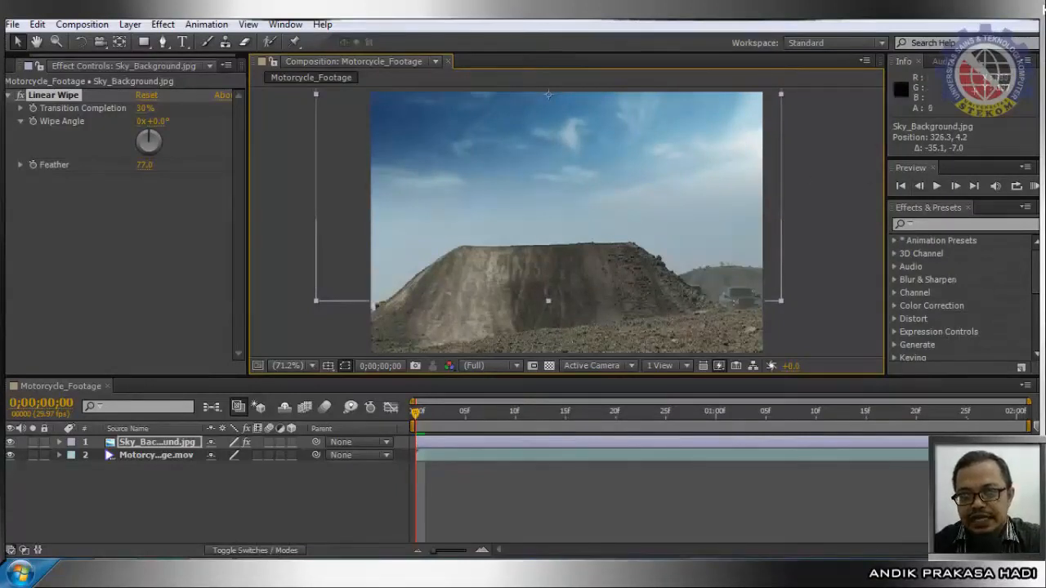
{"action": "left_click", "coordinate": [937, 186]}
{"action": "left_click", "coordinate": [937, 187]}
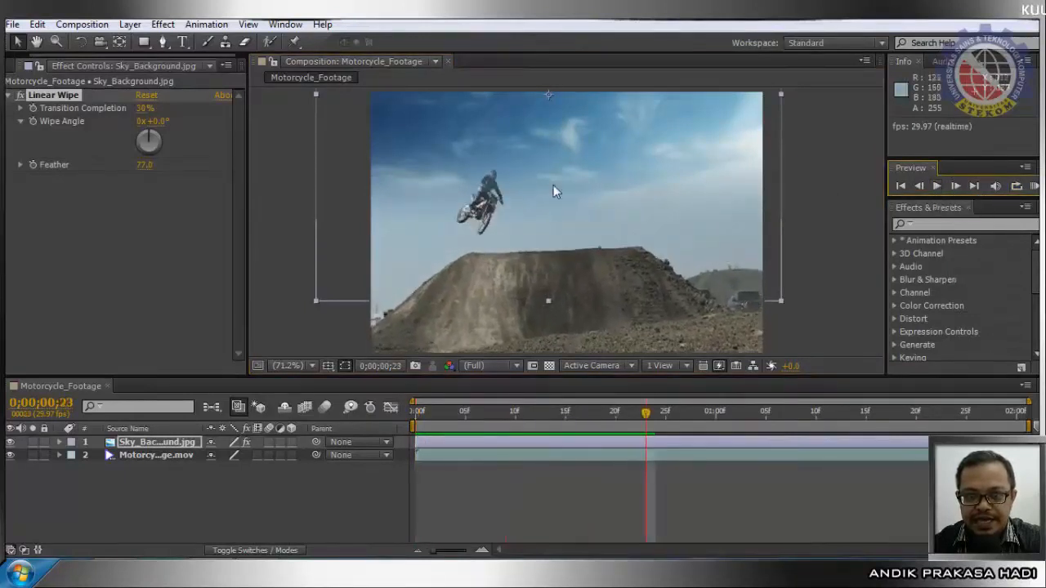
{"action": "left_click", "coordinate": [938, 186]}
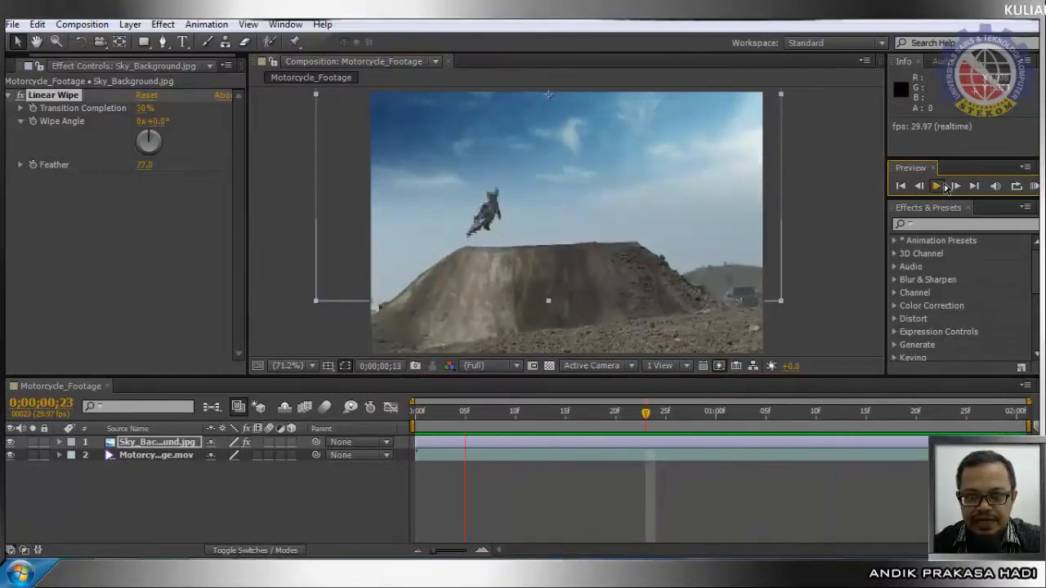
{"action": "left_click", "coordinate": [945, 187]}
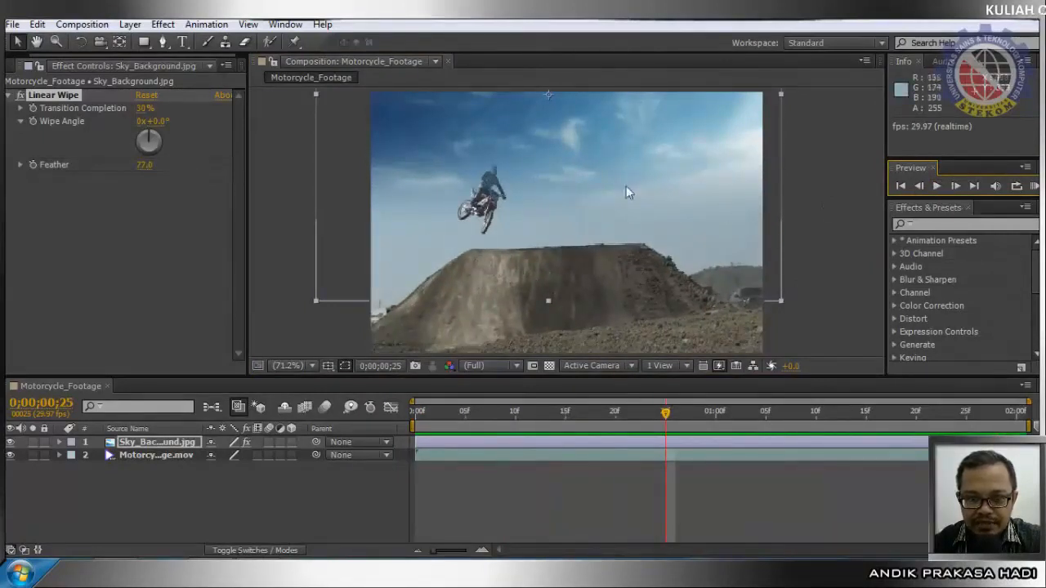
Step: Replay the composition from the first frame, then nudge the sky layer up to a position of about 325, -3
{"action": "left_click_drag", "start_coordinate": [675, 414], "coordinate": [400, 421]}
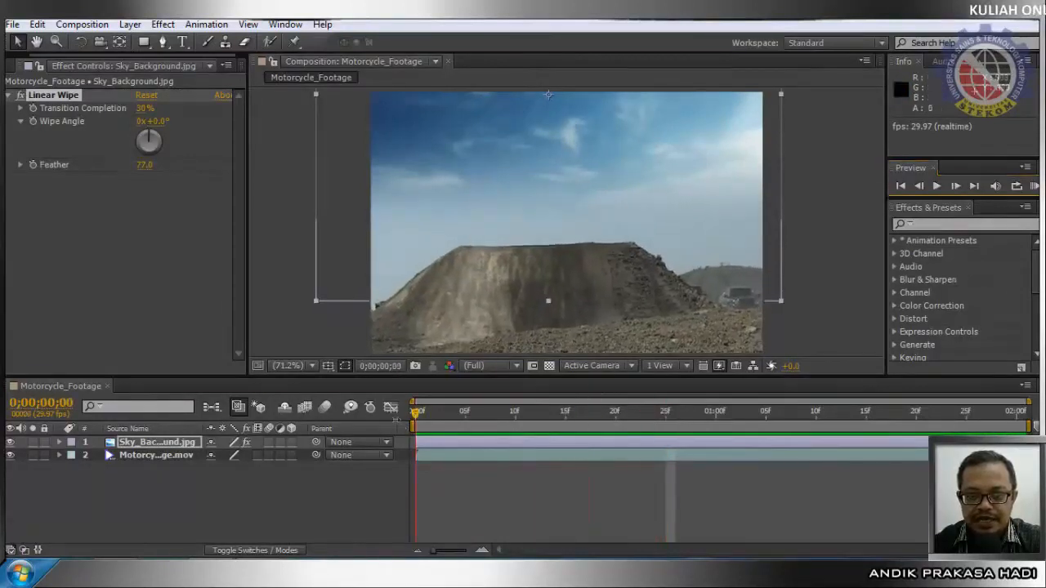
{"action": "left_click", "coordinate": [933, 186]}
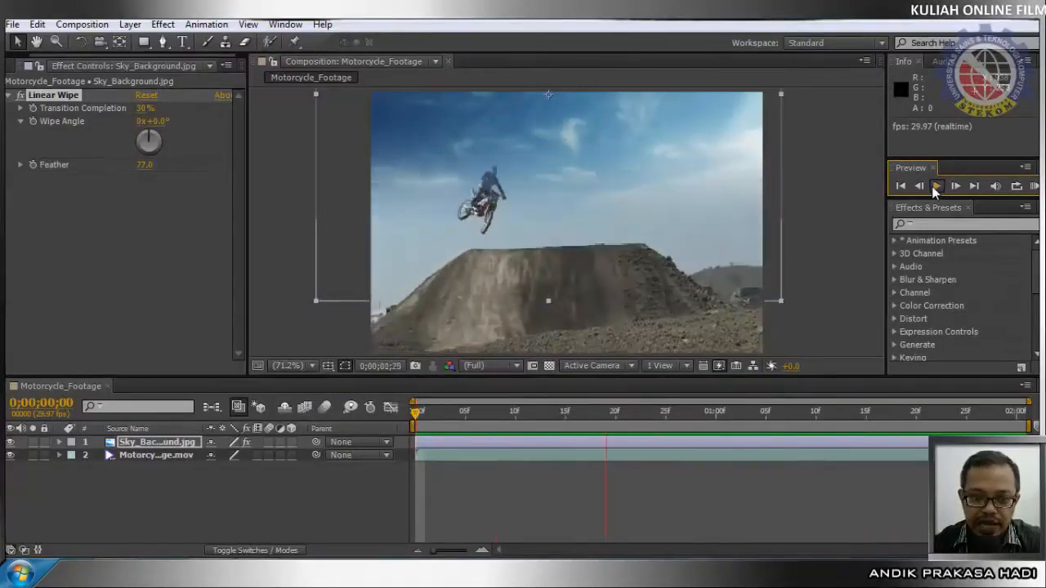
{"action": "left_click", "coordinate": [935, 188]}
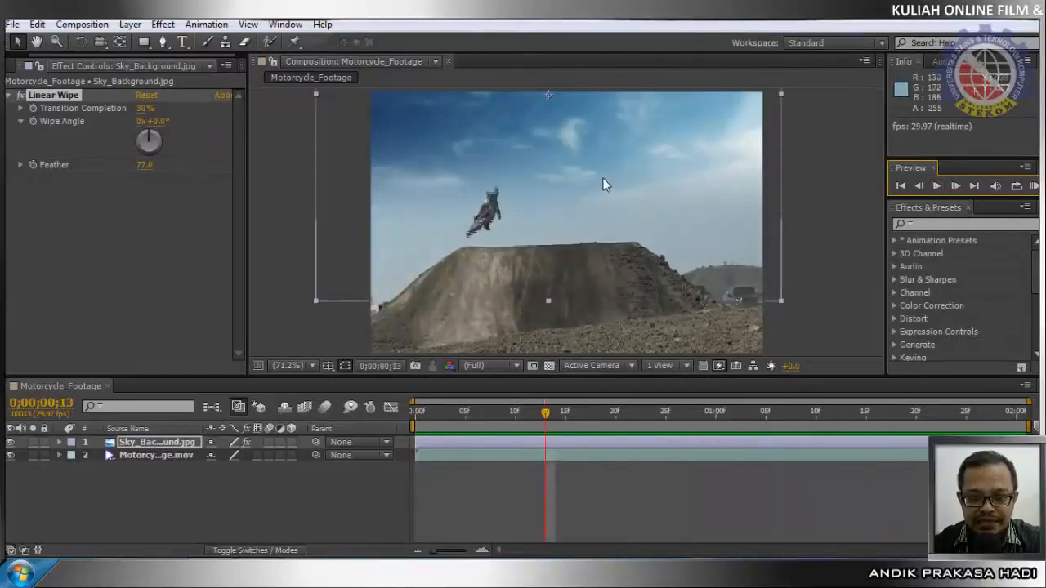
{"action": "left_click_drag", "start_coordinate": [544, 417], "coordinate": [415, 415]}
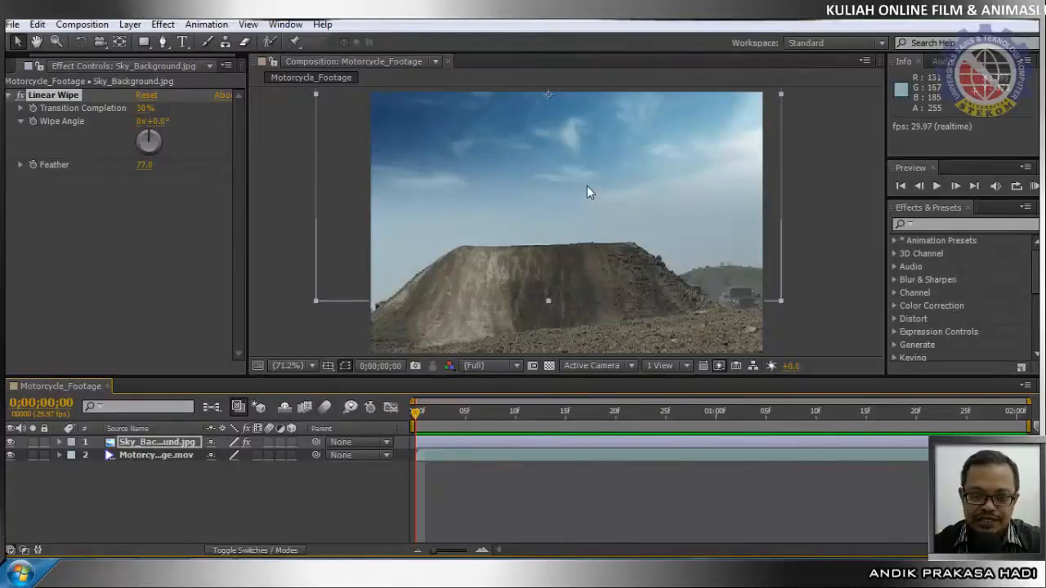
{"action": "left_click_drag", "start_coordinate": [586, 187], "coordinate": [585, 178]}
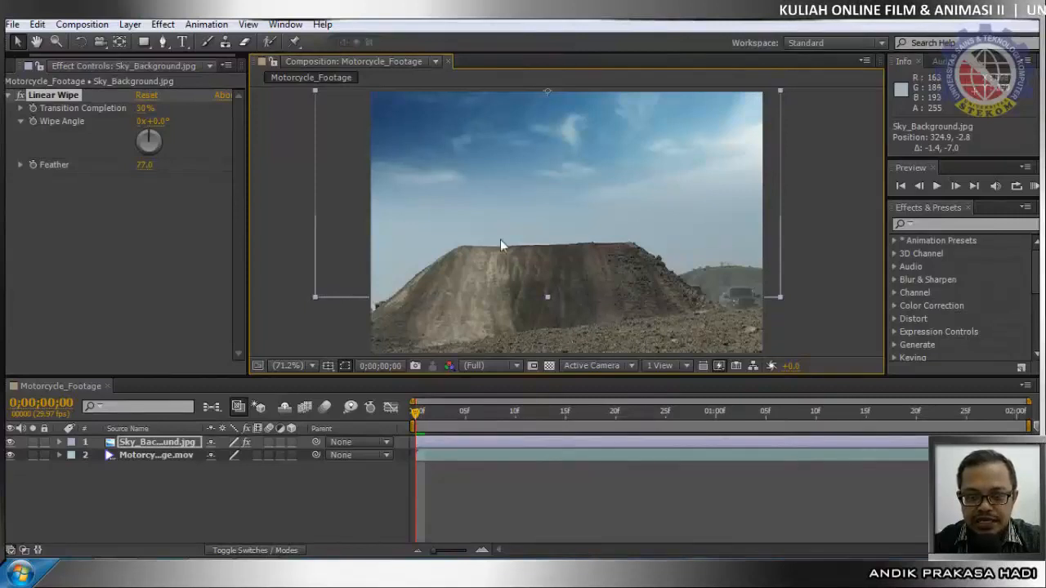
Step: Open the Motorcycle_Footage.mov layer in its own viewer and examine the ramp's edge and the distant hill for trackable detail
{"action": "left_click", "coordinate": [149, 454]}
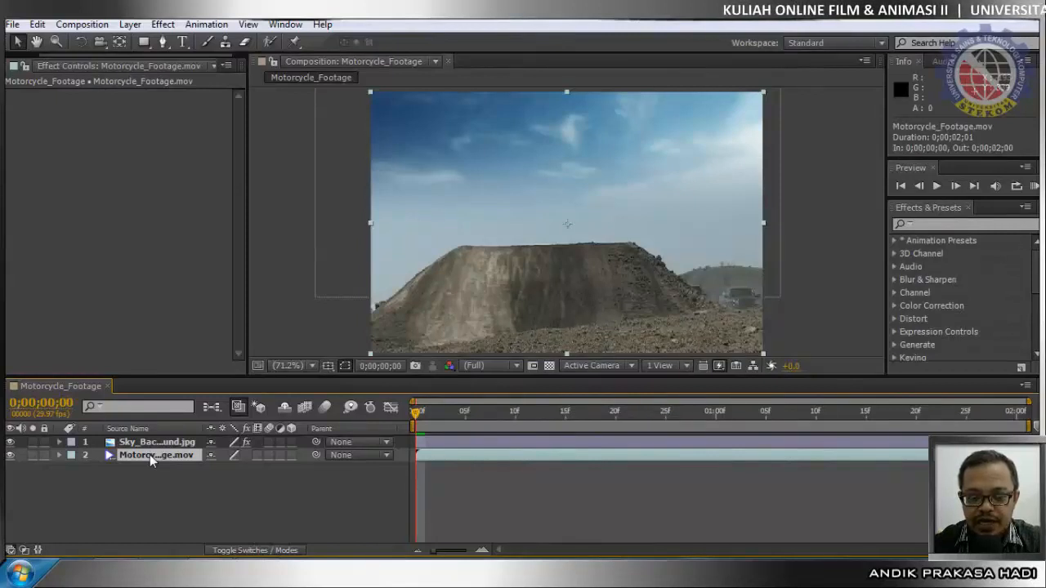
{"action": "double_click", "coordinate": [150, 454]}
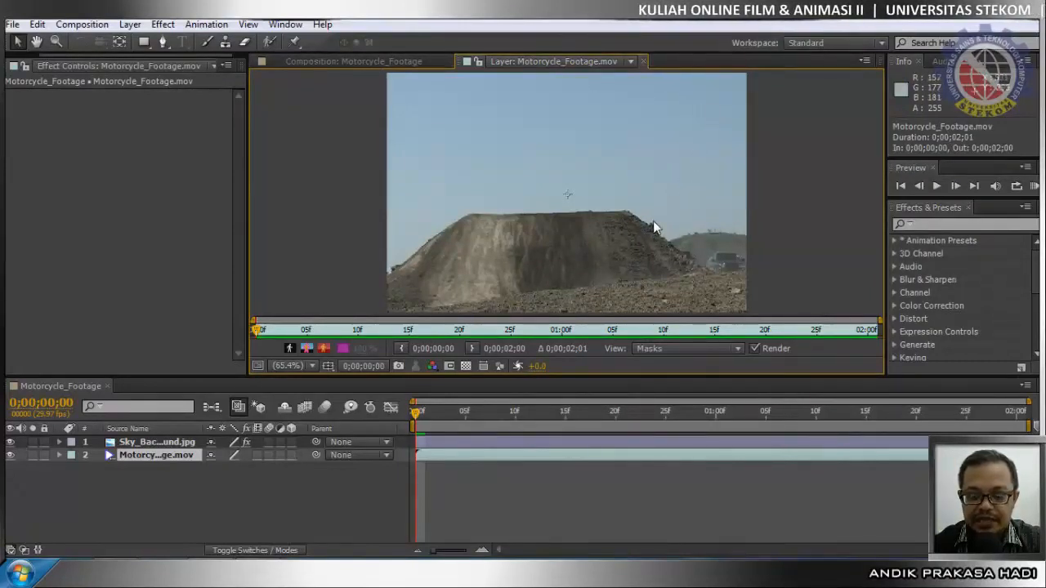
{"action": "key", "text": "period"}
{"action": "key", "text": "period"}
{"action": "key", "text": "period"}
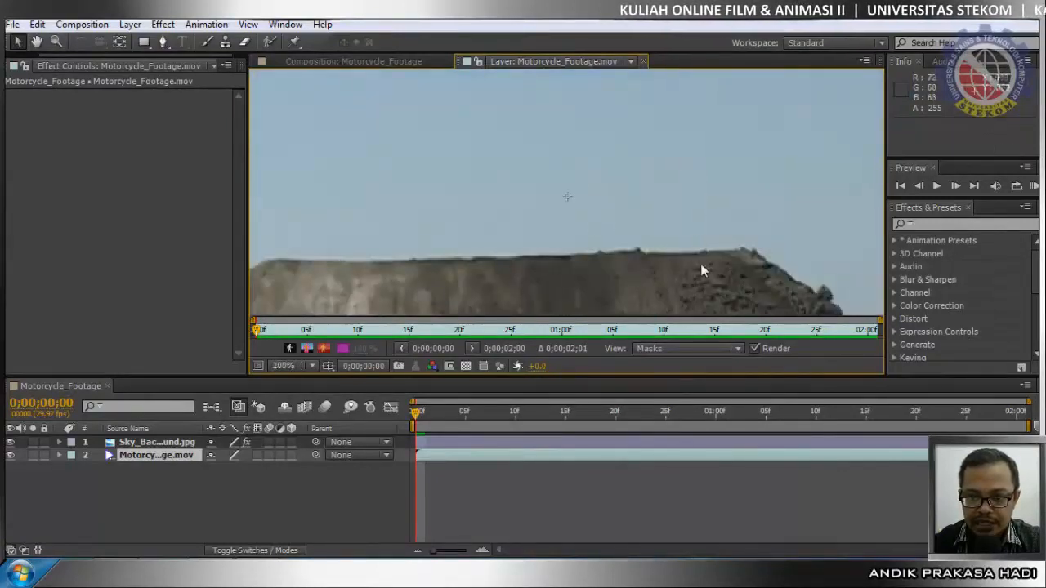
{"action": "left_click_drag", "start_coordinate": [701, 263], "coordinate": [470, 178]}
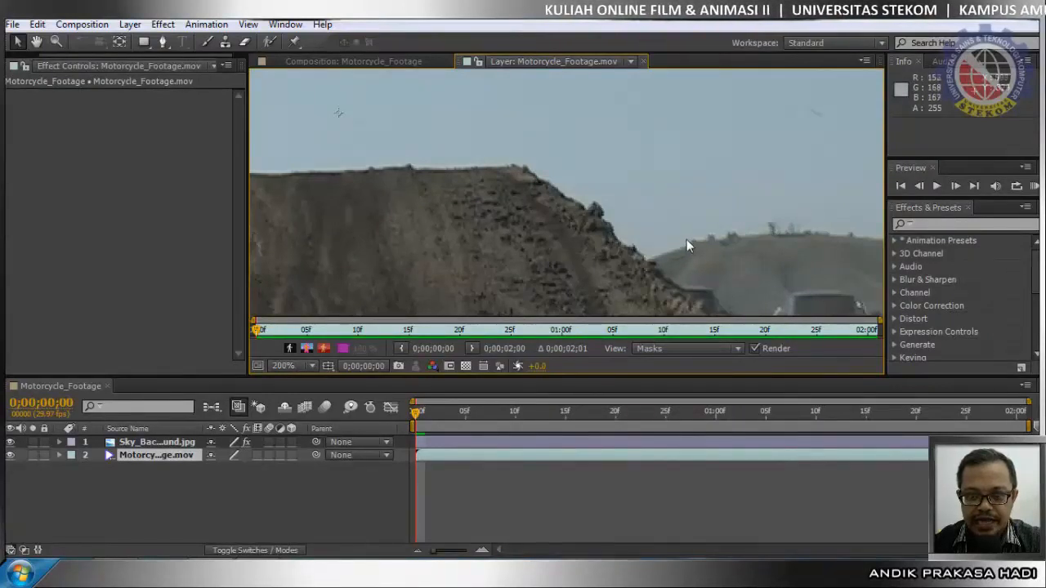
{"action": "scroll", "coordinate": [686, 245], "scroll_direction": "down", "scroll_amount": 4}
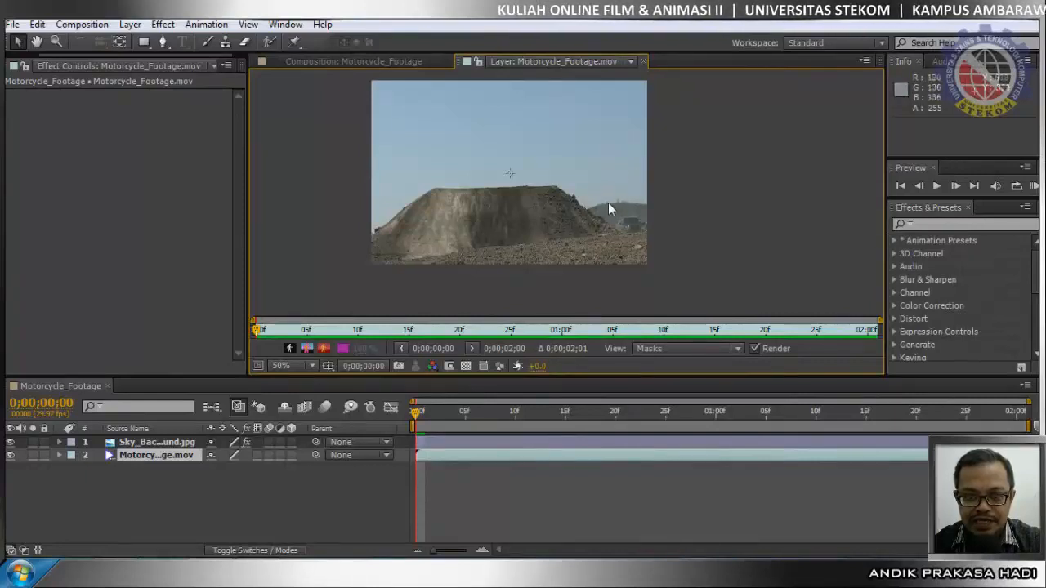
Step: Play the original footage layer to examine its camera movement and return the time indicator to the first frame
{"action": "left_click", "coordinate": [935, 187]}
{"action": "left_click", "coordinate": [934, 187]}
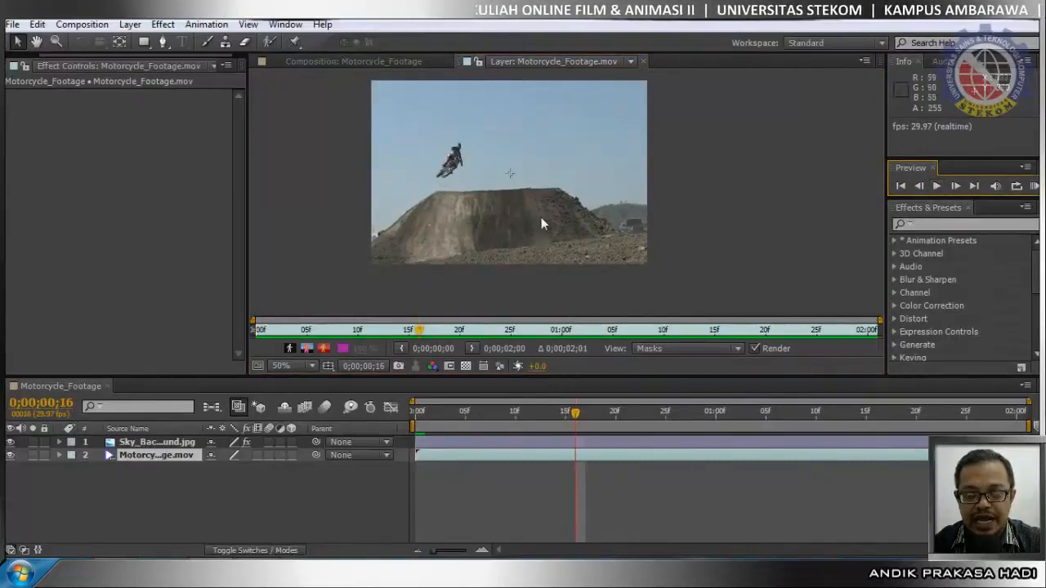
{"action": "left_click", "coordinate": [955, 186]}
{"action": "left_click", "coordinate": [936, 187]}
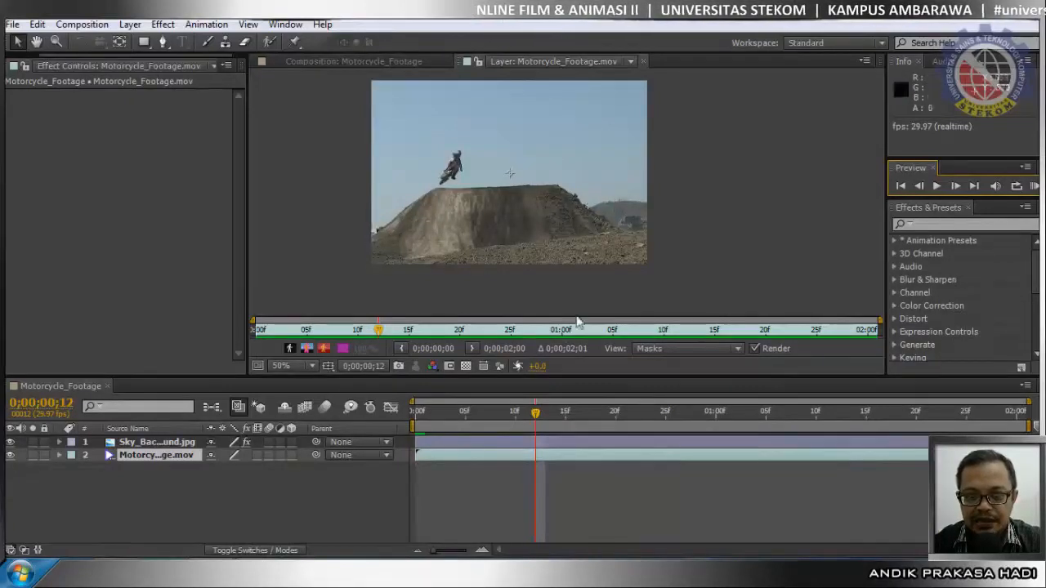
{"action": "left_click_drag", "start_coordinate": [536, 415], "coordinate": [416, 415]}
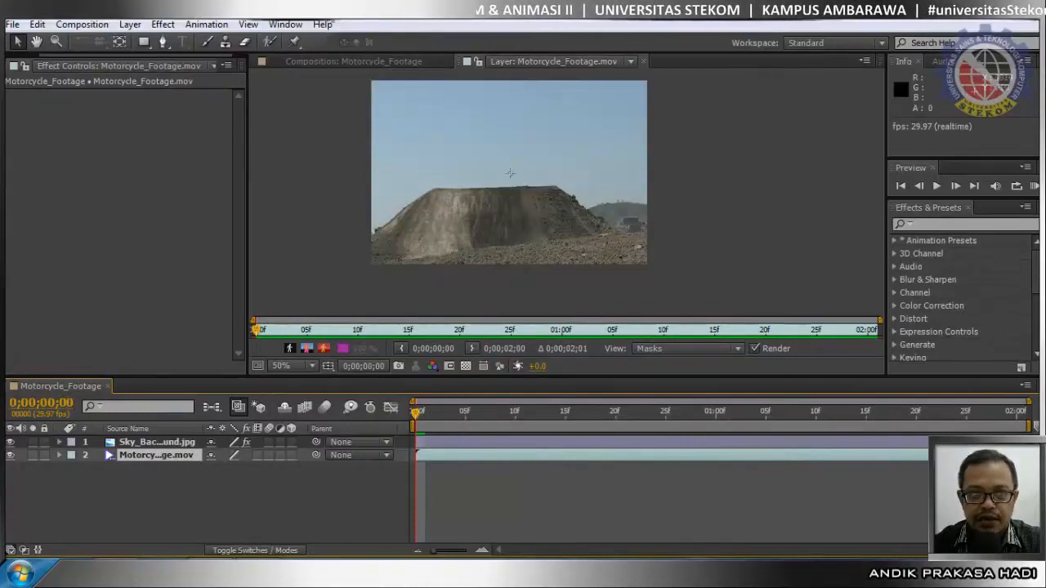
Step: Show the Tracker controls and start a Track Motion on the motorcycle footage layer
{"action": "left_click", "coordinate": [285, 25]}
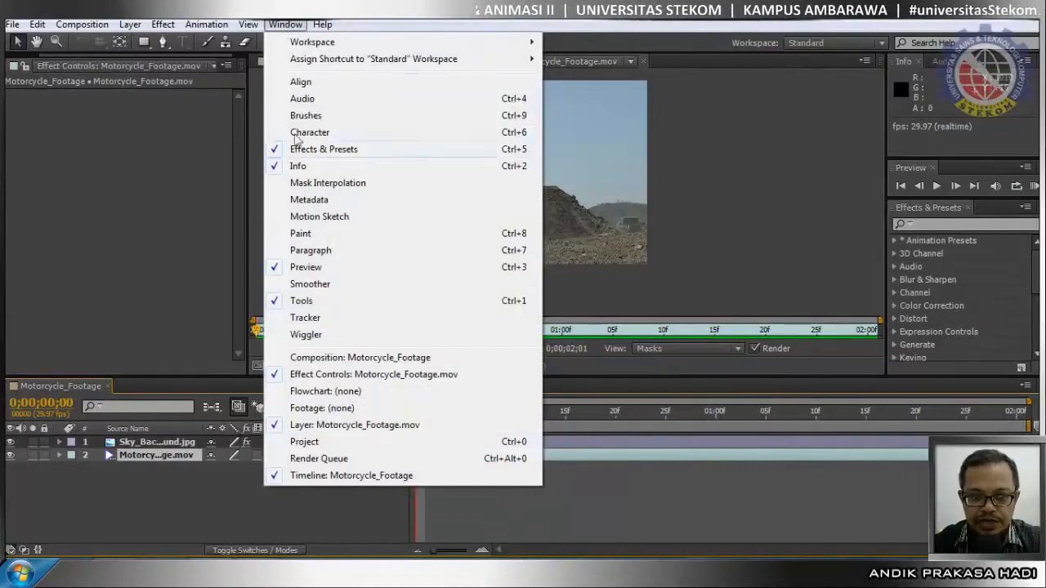
{"action": "left_click", "coordinate": [307, 318]}
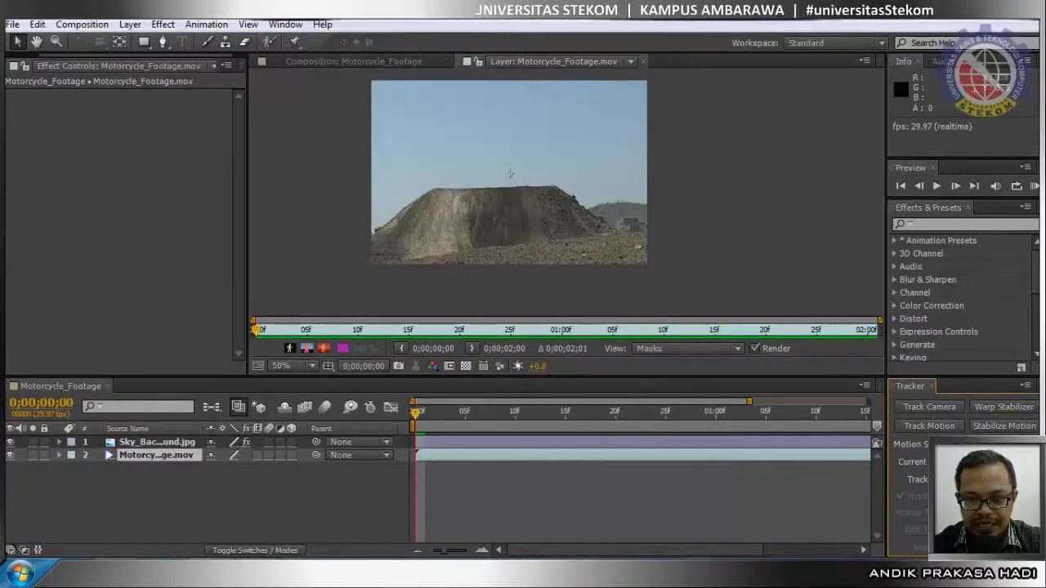
{"action": "left_click", "coordinate": [928, 427]}
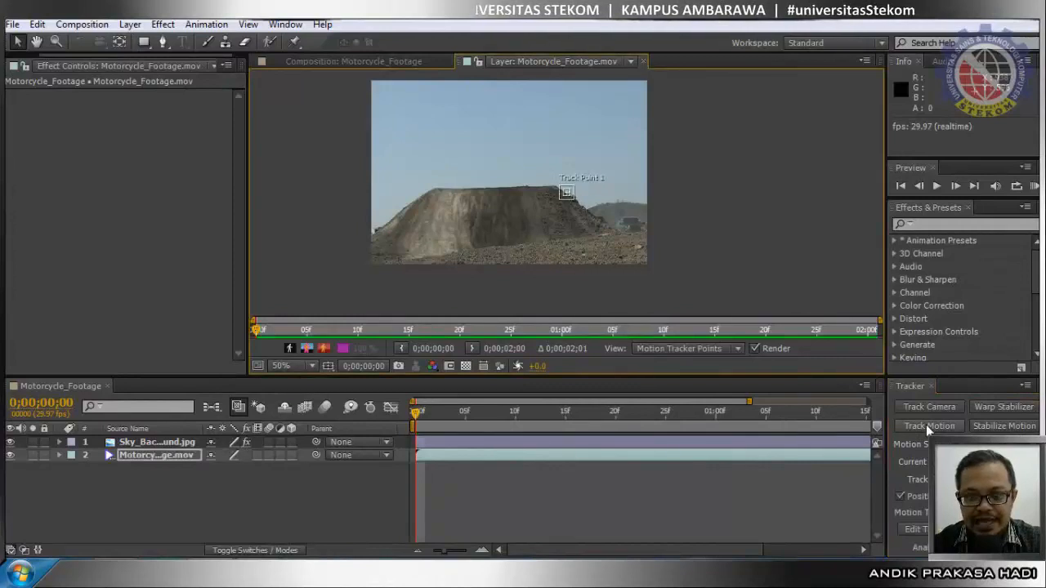
Step: Place Track Point 1 on the small bush along the ridge of the distant hill
{"action": "scroll", "coordinate": [576, 175], "scroll_direction": "up", "scroll_amount": 5}
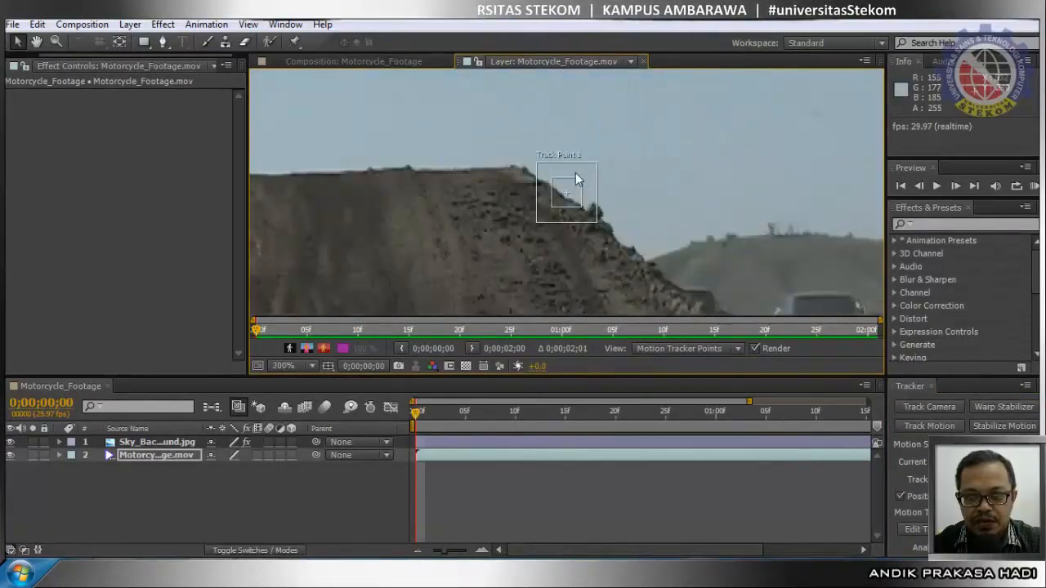
{"action": "key", "text": "period"}
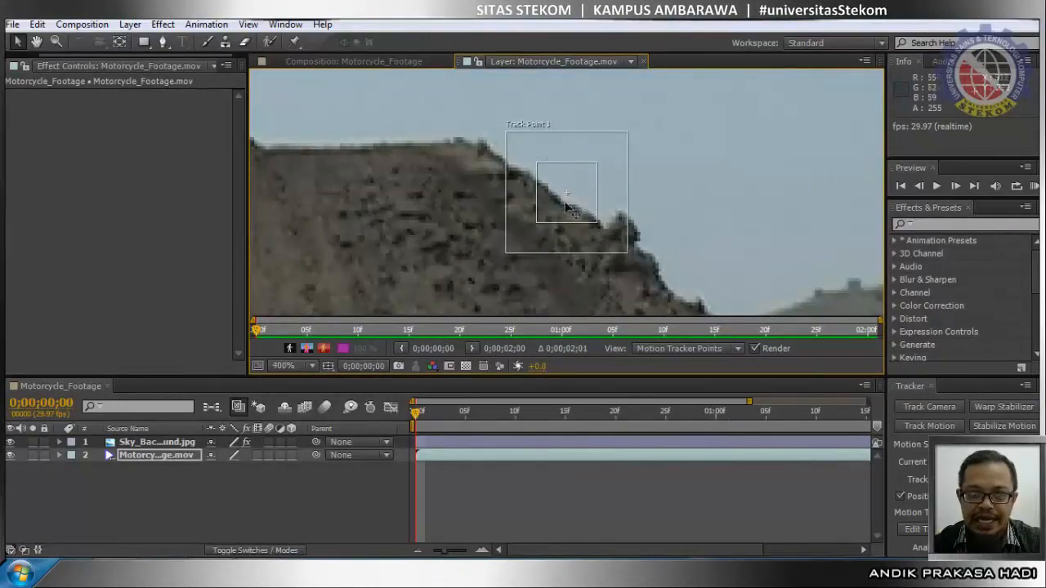
{"action": "left_click_drag", "start_coordinate": [731, 265], "coordinate": [677, 229]}
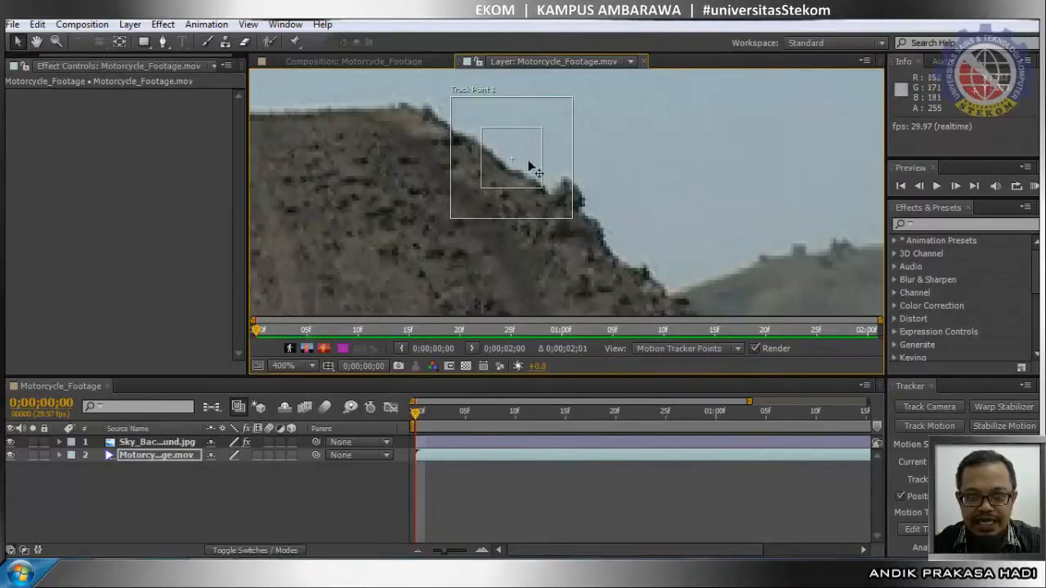
{"action": "left_click_drag", "start_coordinate": [529, 178], "coordinate": [784, 286]}
{"action": "mouse_move", "coordinate": [801, 276]}
{"action": "left_mouse_down"}
{"action": "mouse_move", "coordinate": [814, 266]}
{"action": "mouse_move", "coordinate": [791, 277]}
{"action": "mouse_move", "coordinate": [822, 270]}
{"action": "mouse_move", "coordinate": [814, 267]}
{"action": "left_mouse_up"}
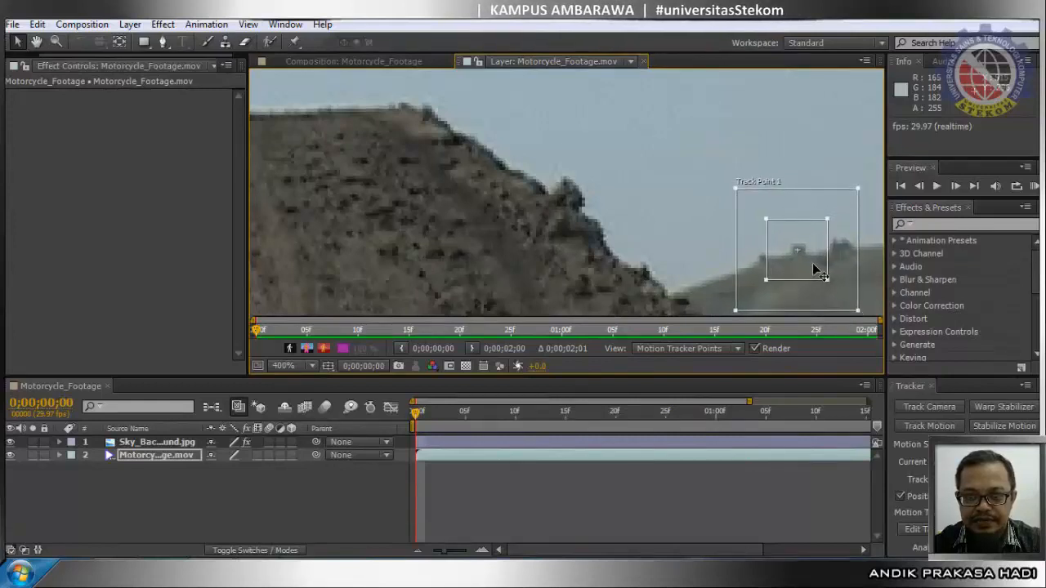
{"action": "scroll", "coordinate": [595, 216], "scroll_direction": "down", "scroll_amount": 2}
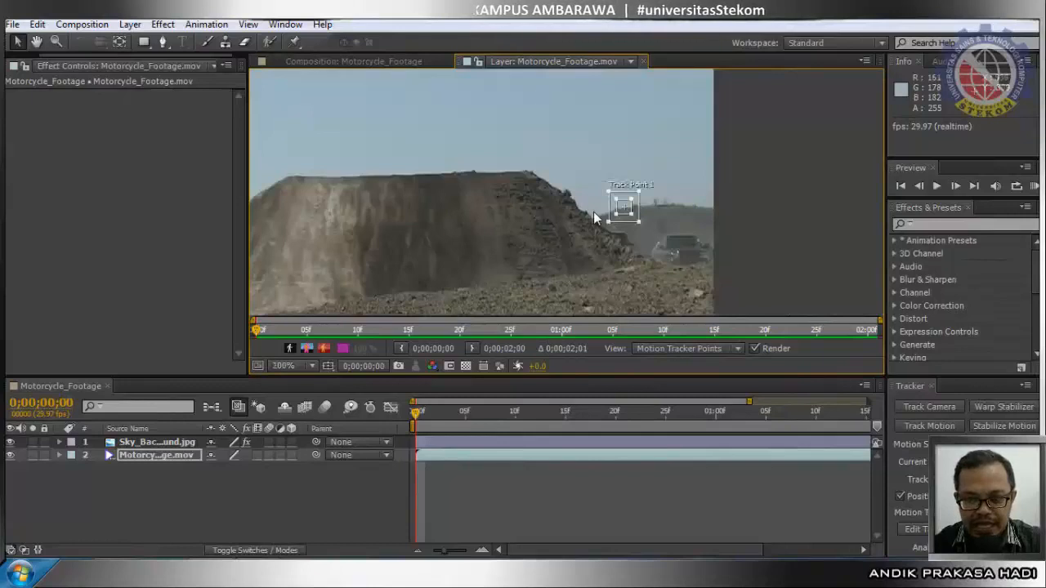
{"action": "scroll", "coordinate": [591, 219], "scroll_direction": "down", "scroll_amount": 1}
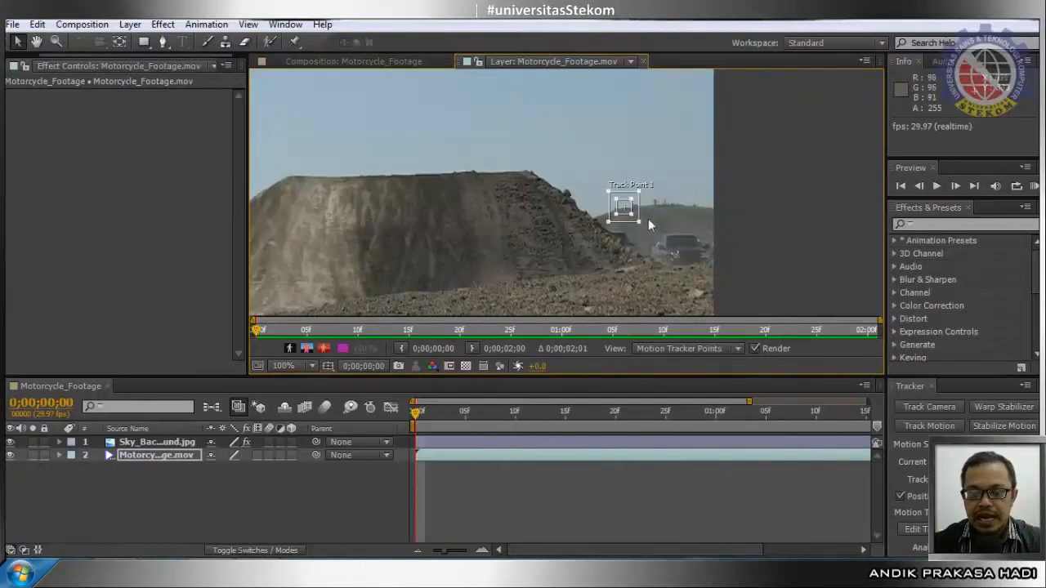
{"action": "scroll", "coordinate": [648, 219], "scroll_direction": "up", "scroll_amount": 2}
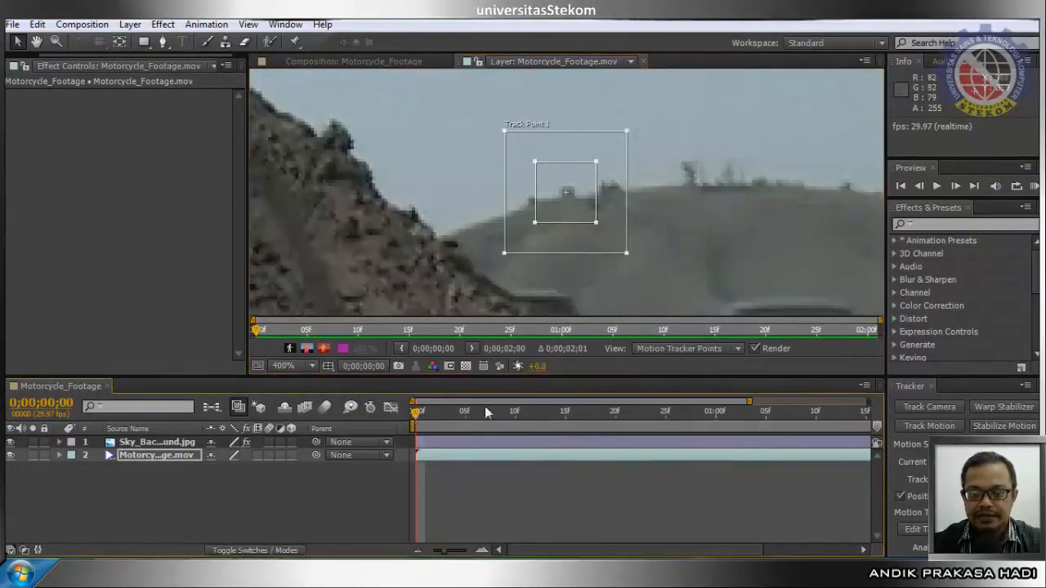
{"action": "left_click", "coordinate": [730, 346]}
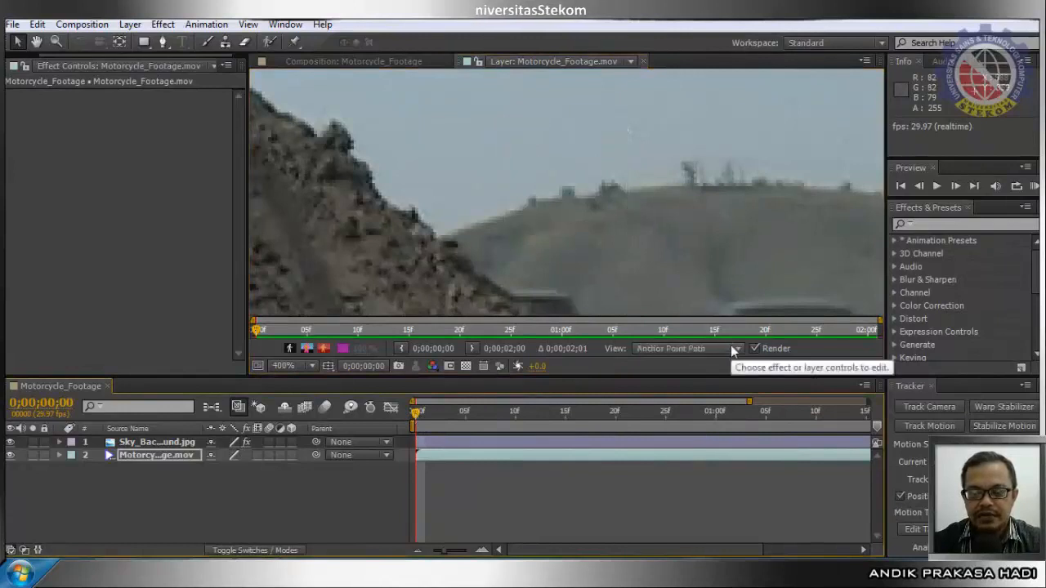
{"action": "scroll", "coordinate": [654, 283], "scroll_direction": "up", "scroll_amount": 1}
{"action": "scroll", "coordinate": [653, 283], "scroll_direction": "down", "scroll_amount": 4}
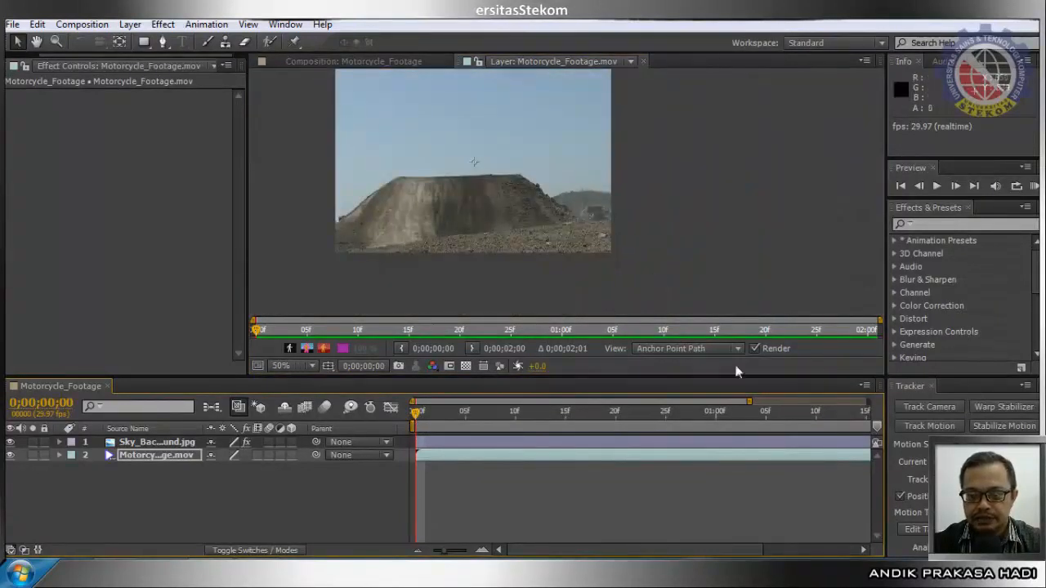
{"action": "left_click", "coordinate": [447, 441]}
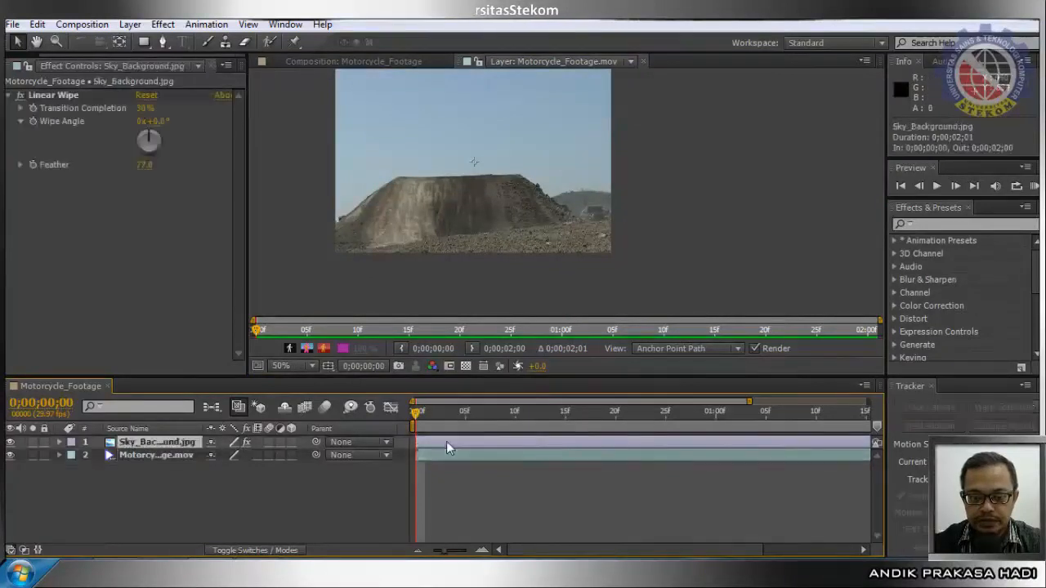
Step: Start a new Track Motion on the motorcycle footage layer with its track point at the distant hill's ridge
{"action": "left_click", "coordinate": [154, 455]}
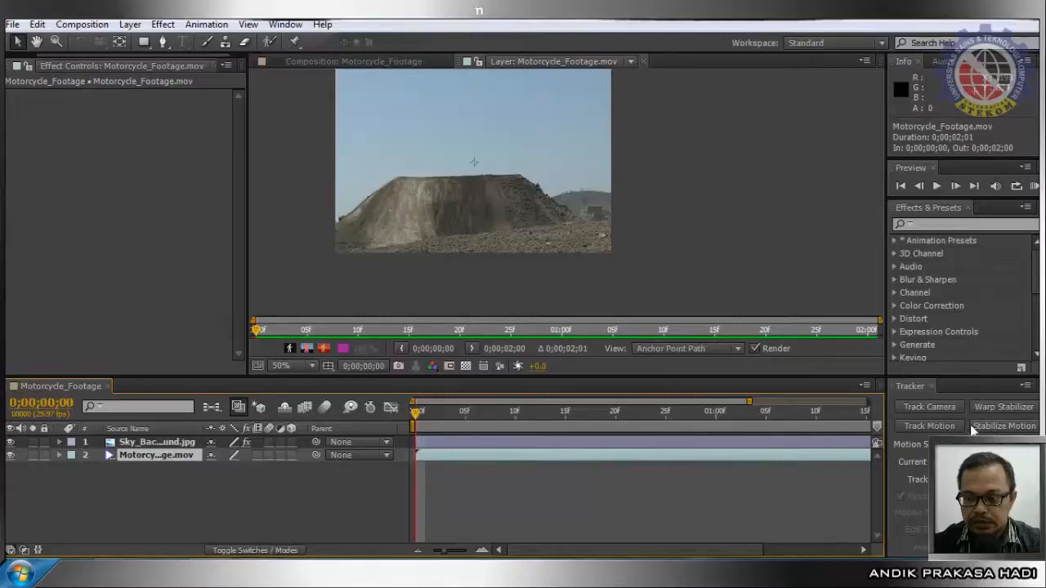
{"action": "left_click", "coordinate": [929, 426]}
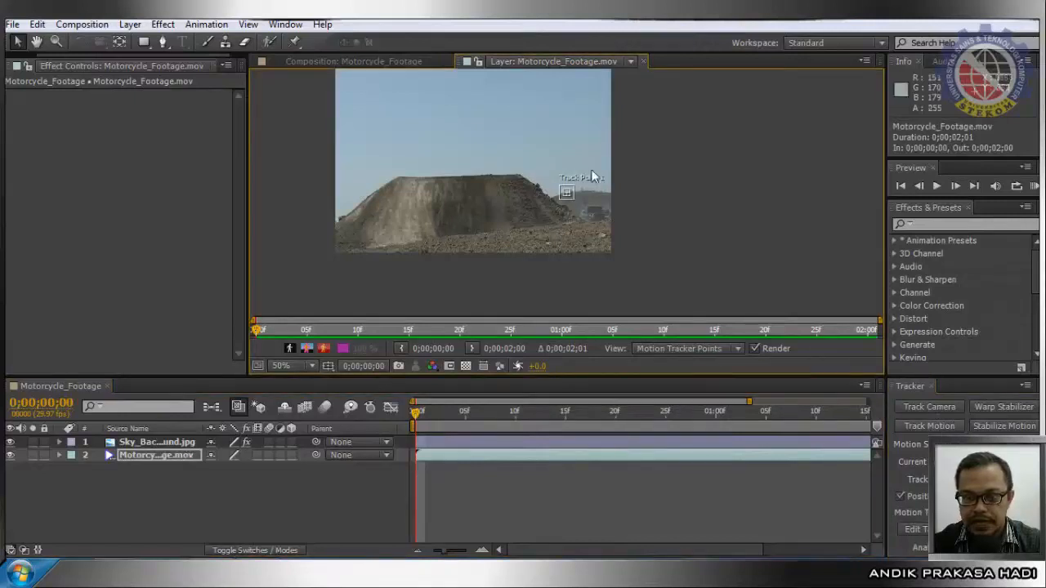
{"action": "scroll", "coordinate": [570, 172], "scroll_direction": "up", "scroll_amount": 2}
{"action": "scroll", "coordinate": [571, 172], "scroll_direction": "down", "scroll_amount": 1}
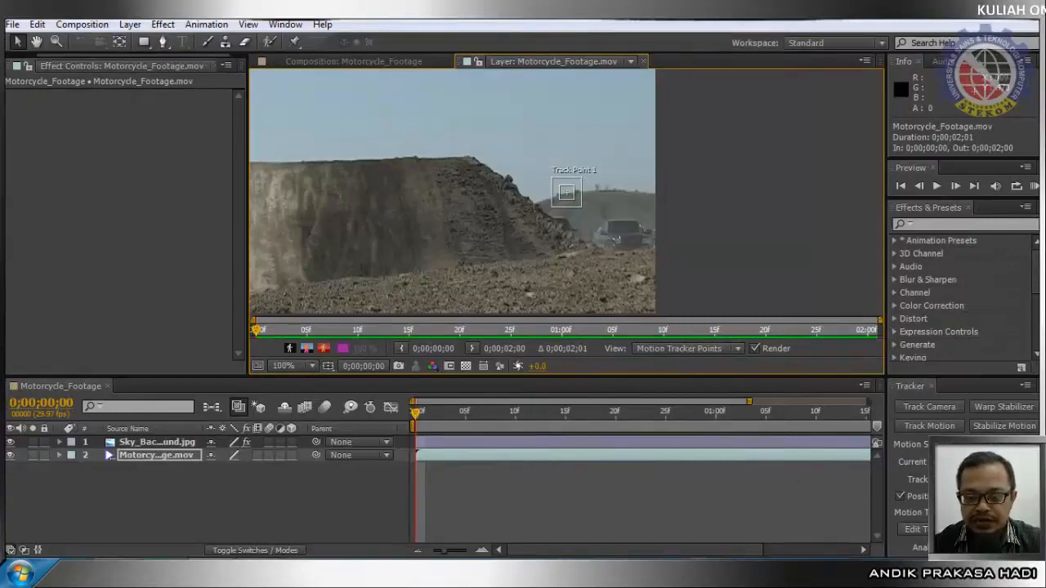
Step: Analyze the footage's track point through the clip and apply the tracking in the X and Y dimensions
{"action": "left_click_drag", "start_coordinate": [976, 375], "coordinate": [977, 346]}
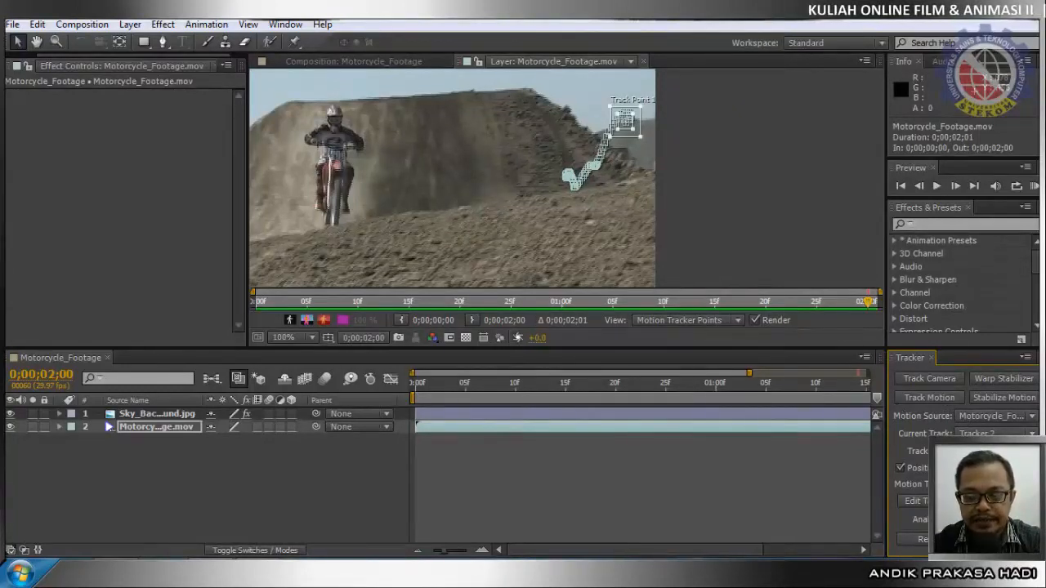
{"action": "left_click", "coordinate": [1001, 539]}
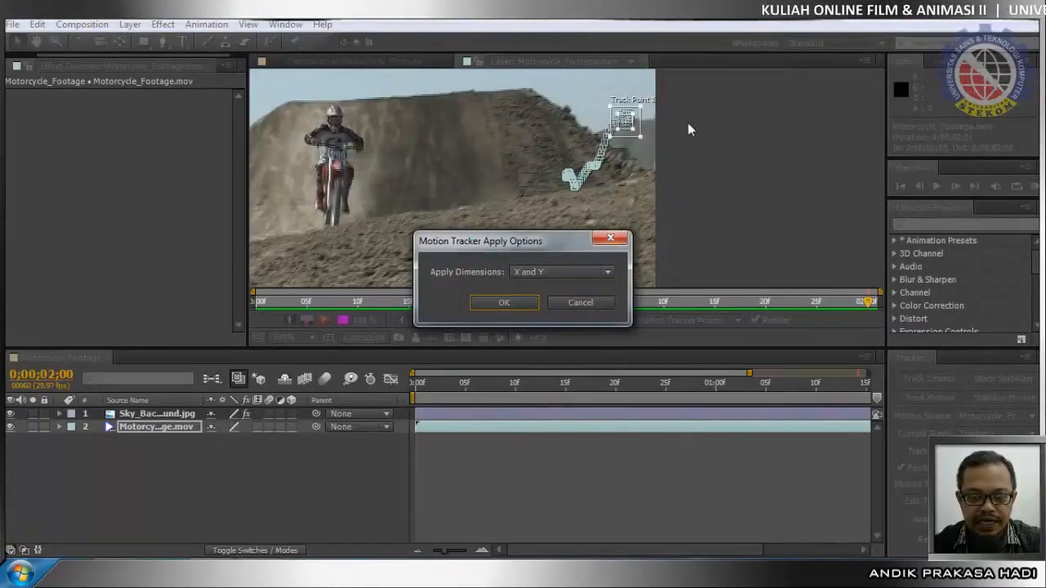
{"action": "left_click", "coordinate": [504, 303]}
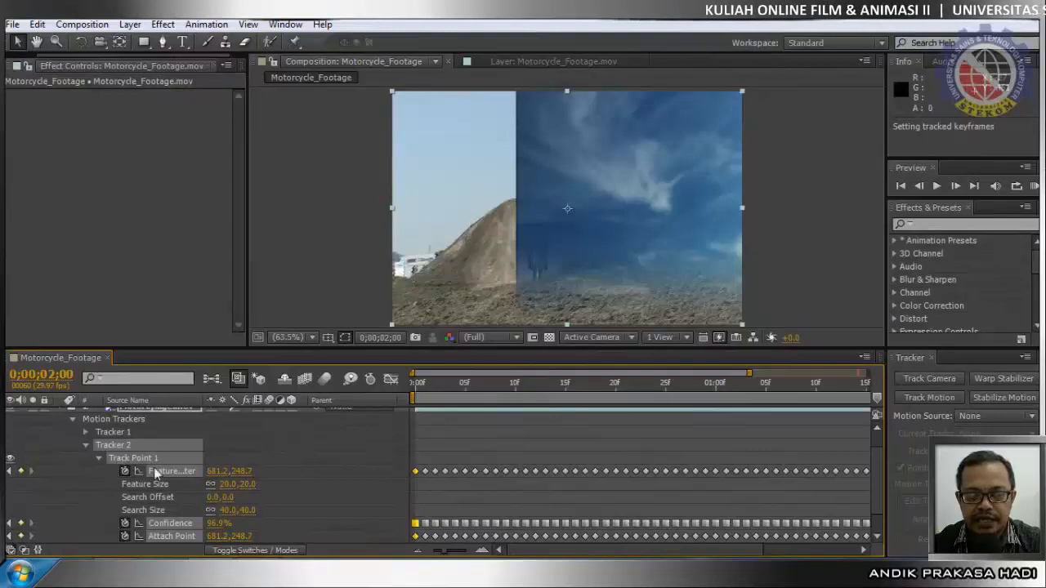
Step: Collapse the motorcycle layer's tracker properties and examine the Position keyframes under the sky layer's Transform properties
{"action": "scroll", "coordinate": [86, 458], "scroll_direction": "up", "scroll_amount": 1}
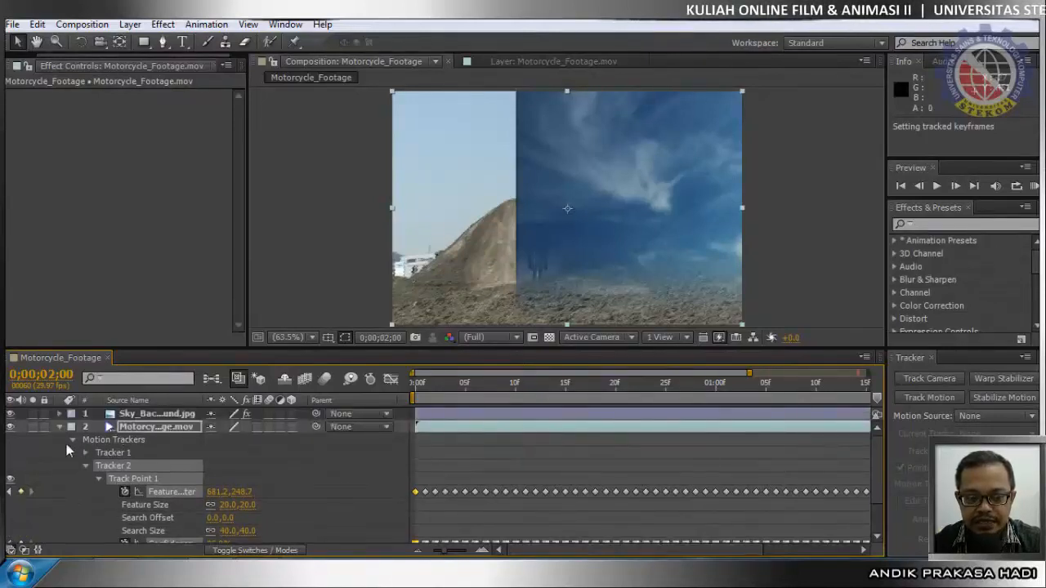
{"action": "left_click", "coordinate": [72, 440]}
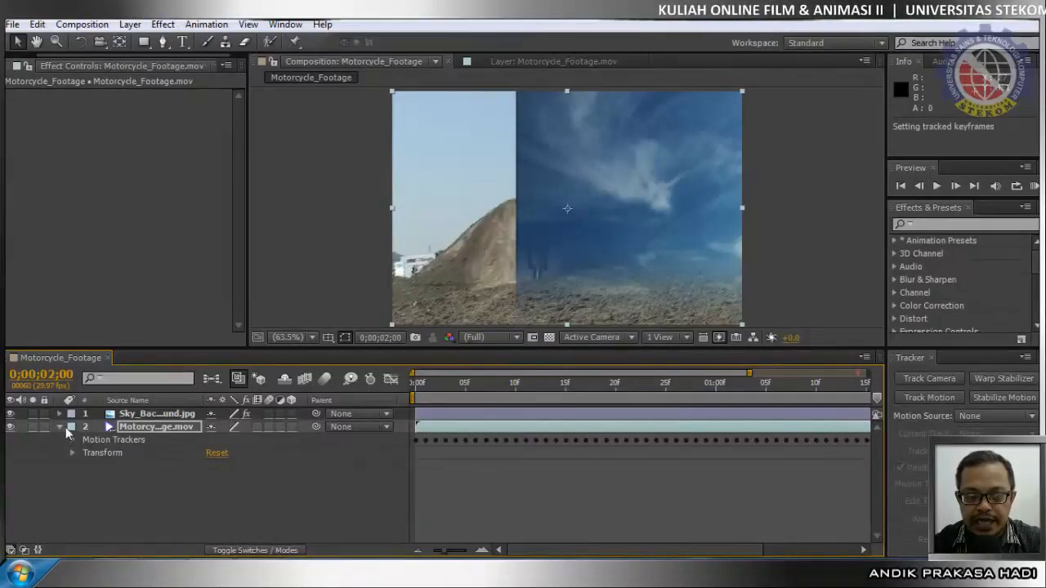
{"action": "left_click", "coordinate": [60, 427]}
{"action": "left_click", "coordinate": [59, 410]}
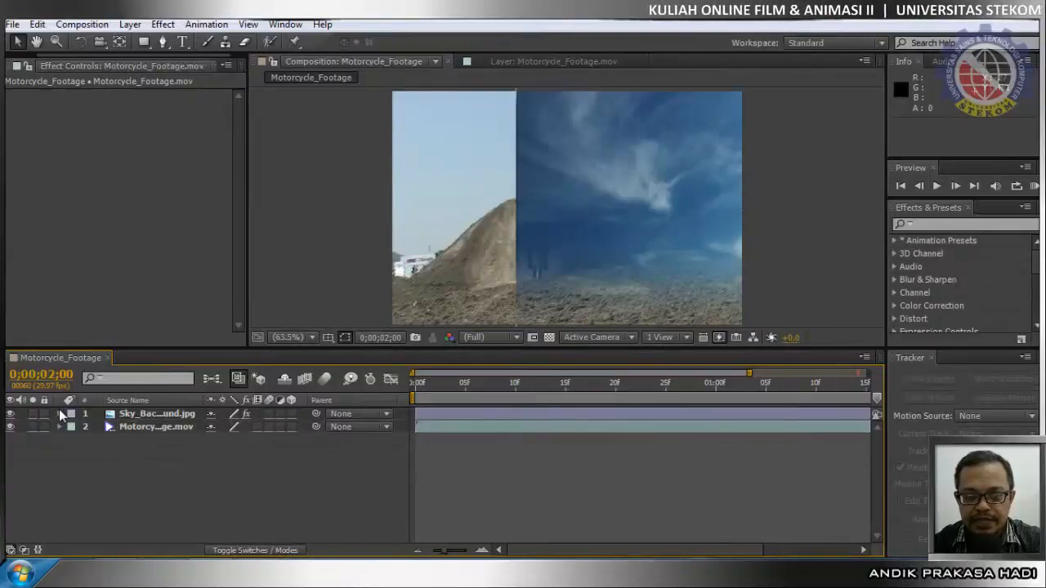
{"action": "left_click", "coordinate": [61, 413]}
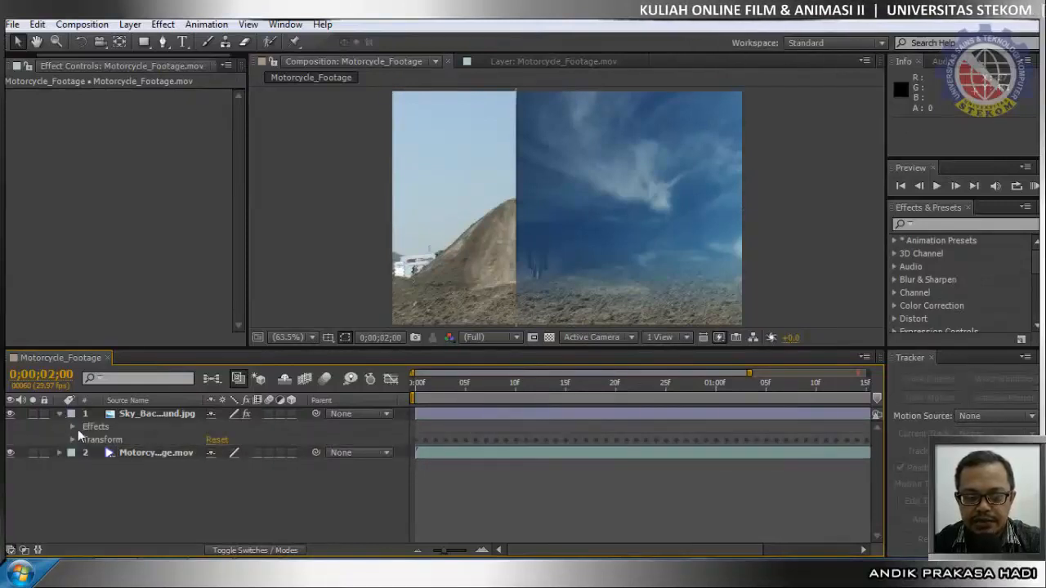
{"action": "left_click", "coordinate": [71, 440]}
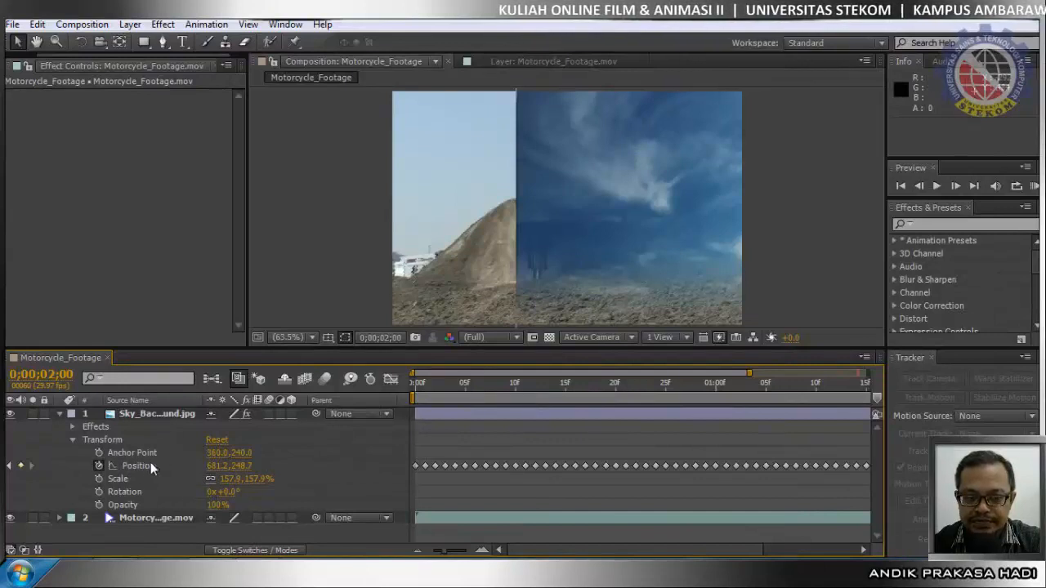
{"action": "left_click", "coordinate": [72, 439]}
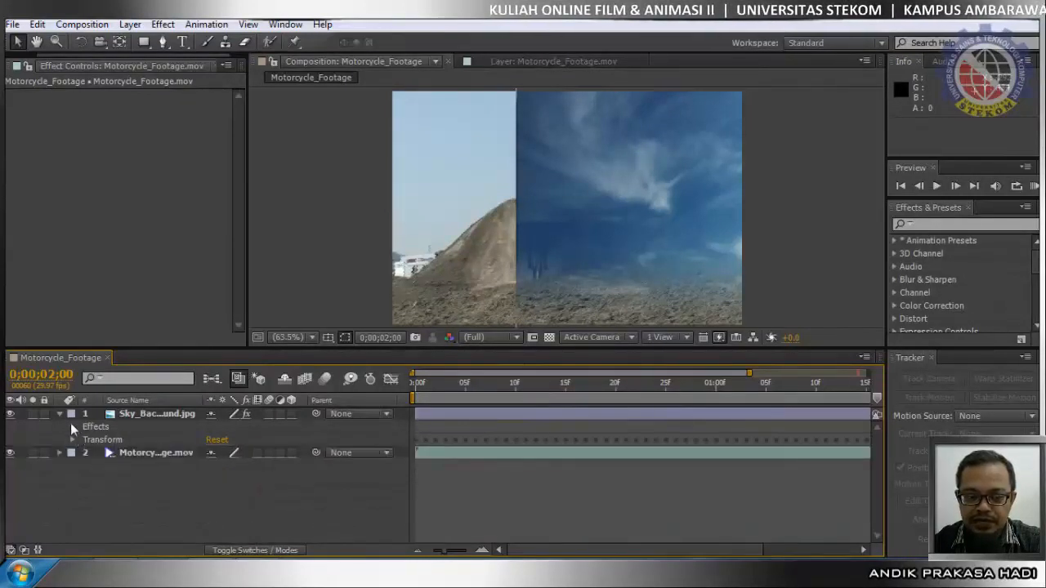
{"action": "left_click", "coordinate": [59, 413]}
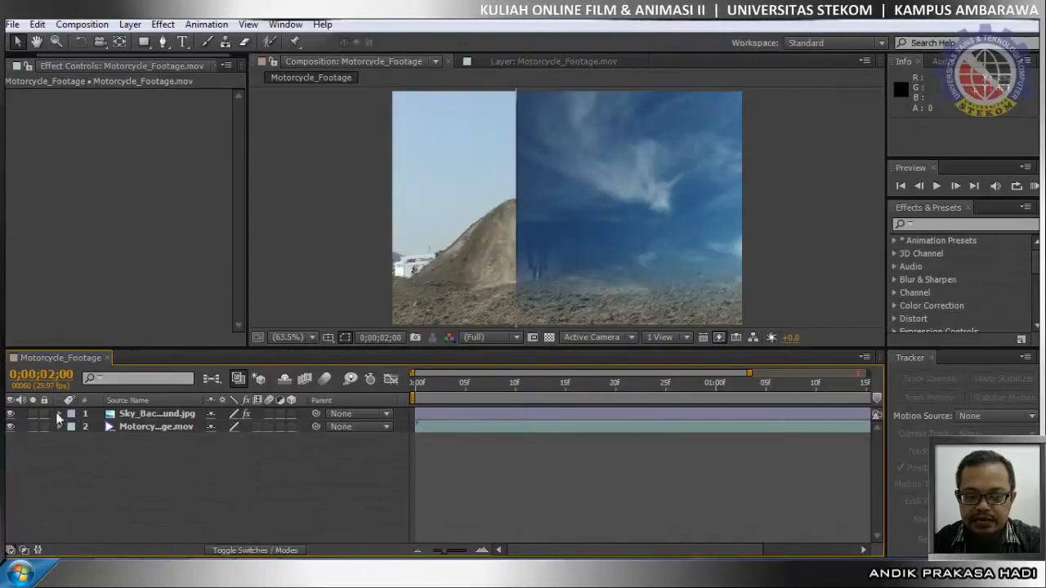
Step: Select all Position keyframes of the sky layer and, at the first frame, move the sky over the horizon to about 339.6, -14.8
{"action": "left_click", "coordinate": [156, 413]}
{"action": "key", "text": "u"}
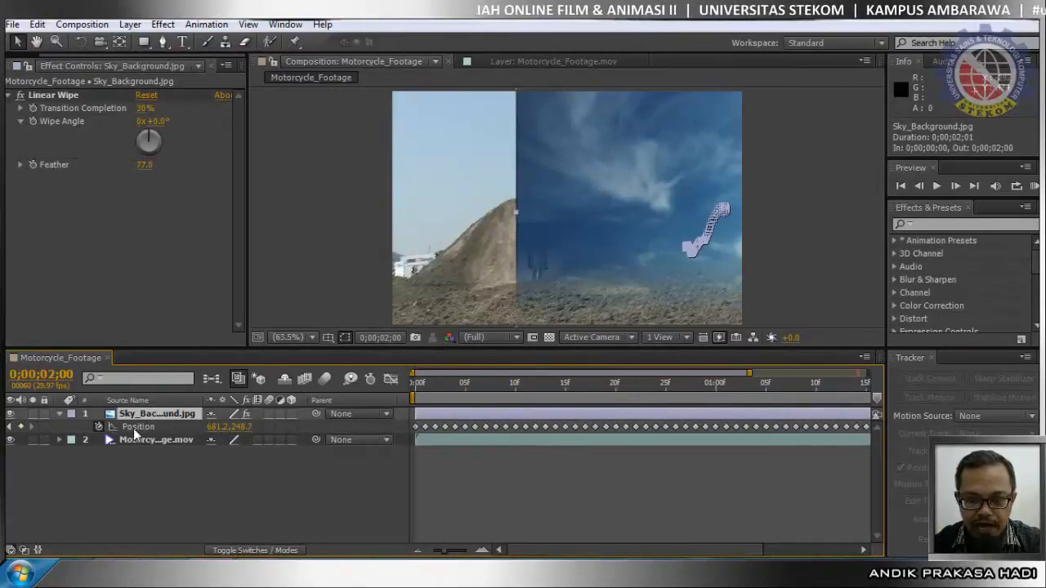
{"action": "left_click", "coordinate": [134, 428]}
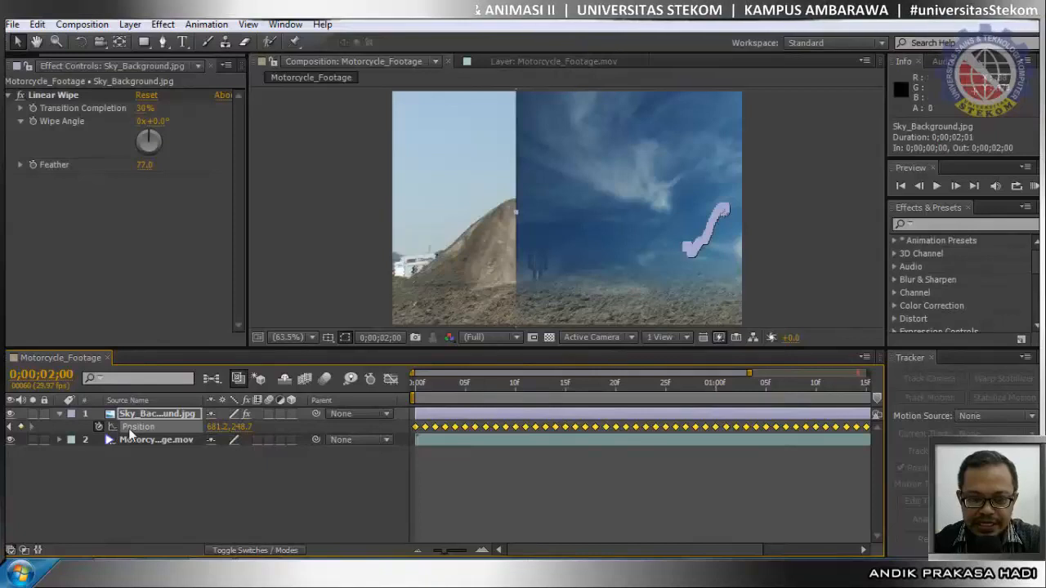
{"action": "left_click", "coordinate": [444, 383]}
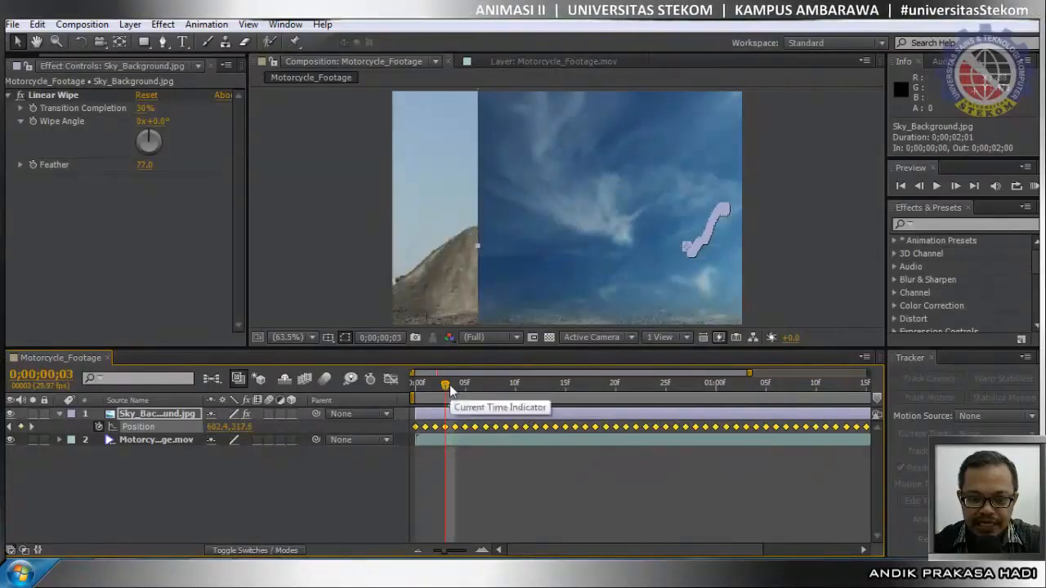
{"action": "left_click_drag", "start_coordinate": [443, 388], "coordinate": [397, 389]}
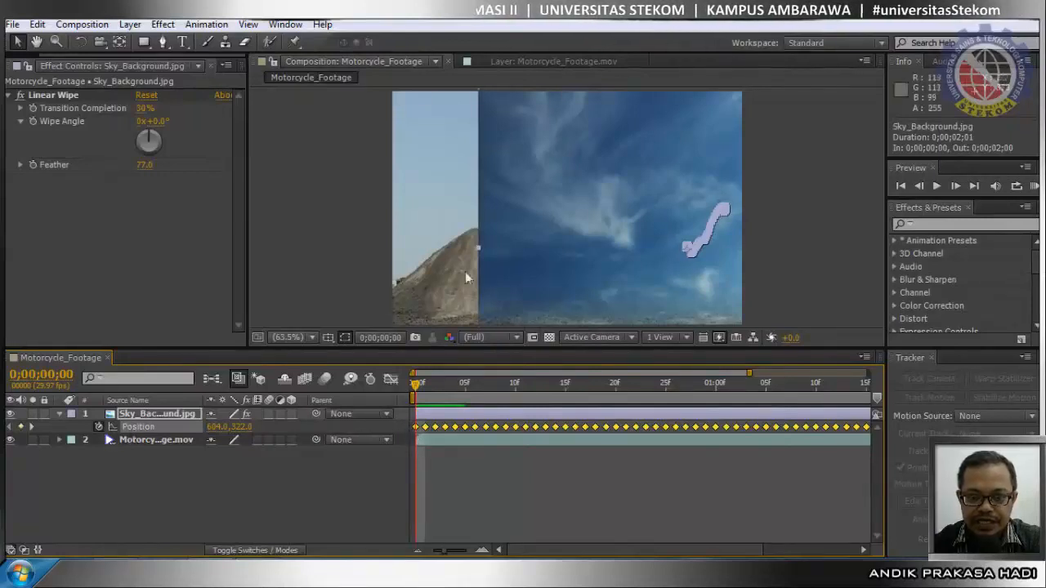
{"action": "left_click_drag", "start_coordinate": [548, 203], "coordinate": [409, 42]}
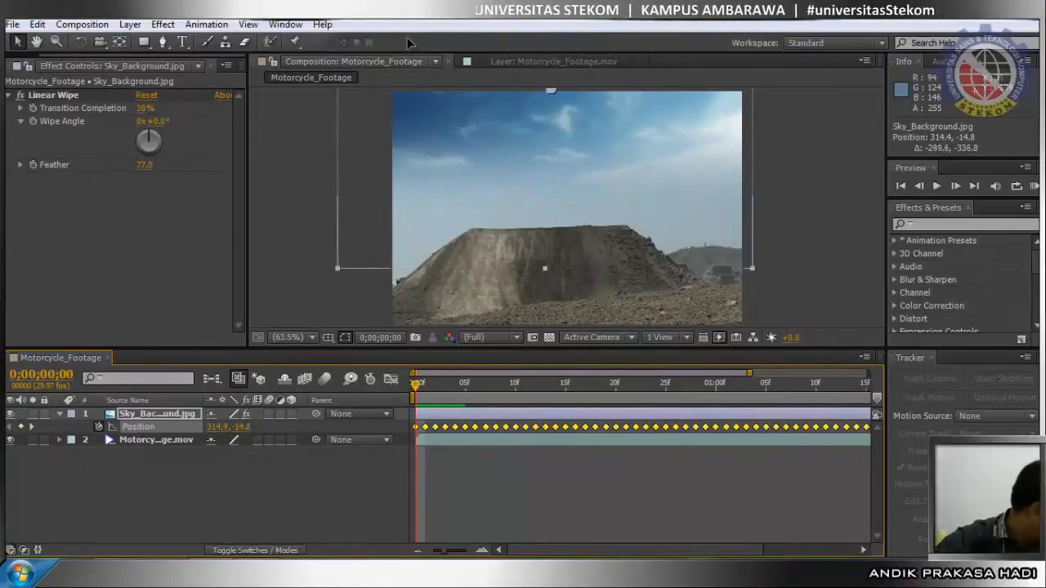
{"action": "mouse_move", "coordinate": [409, 43]}
{"action": "left_mouse_down"}
{"action": "mouse_move", "coordinate": [422, 48]}
{"action": "mouse_move", "coordinate": [416, 40]}
{"action": "left_mouse_up"}
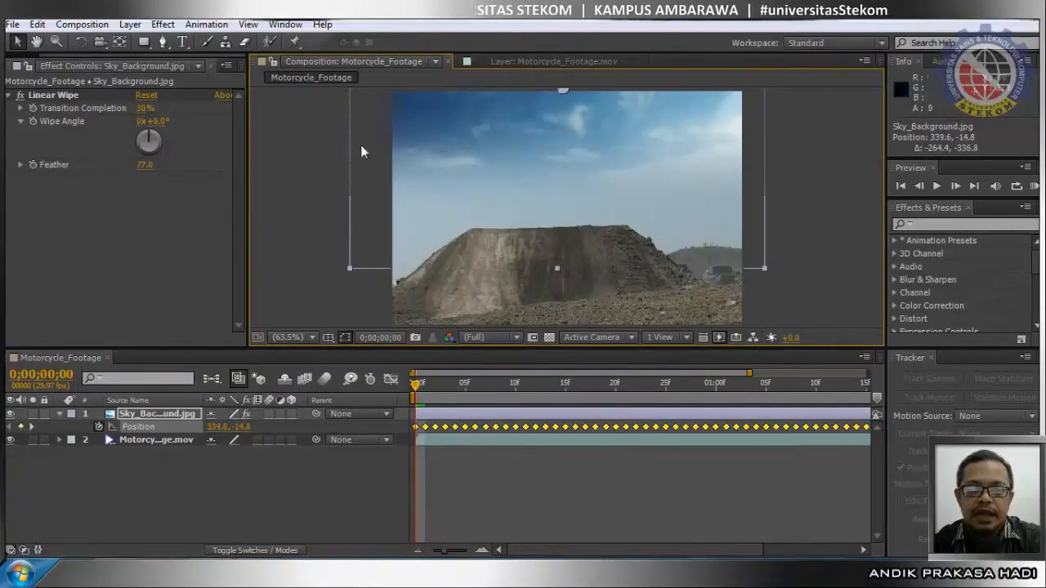
Step: Scrub through the composition and play it from the first frame to check how the sky follows the camera
{"action": "left_click", "coordinate": [427, 398]}
{"action": "left_click_drag", "start_coordinate": [427, 398], "coordinate": [585, 409]}
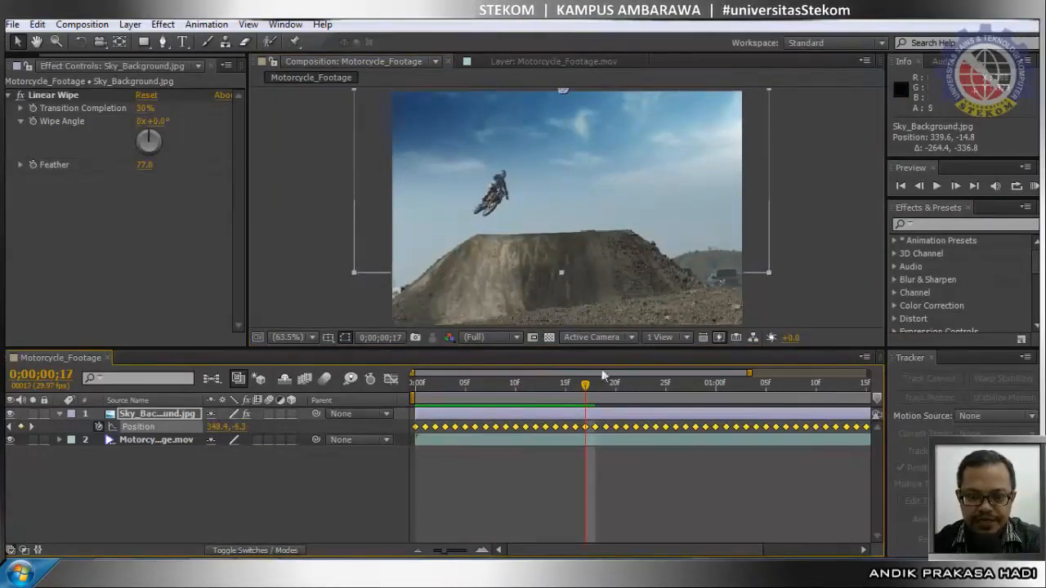
{"action": "left_click_drag", "start_coordinate": [591, 386], "coordinate": [406, 430]}
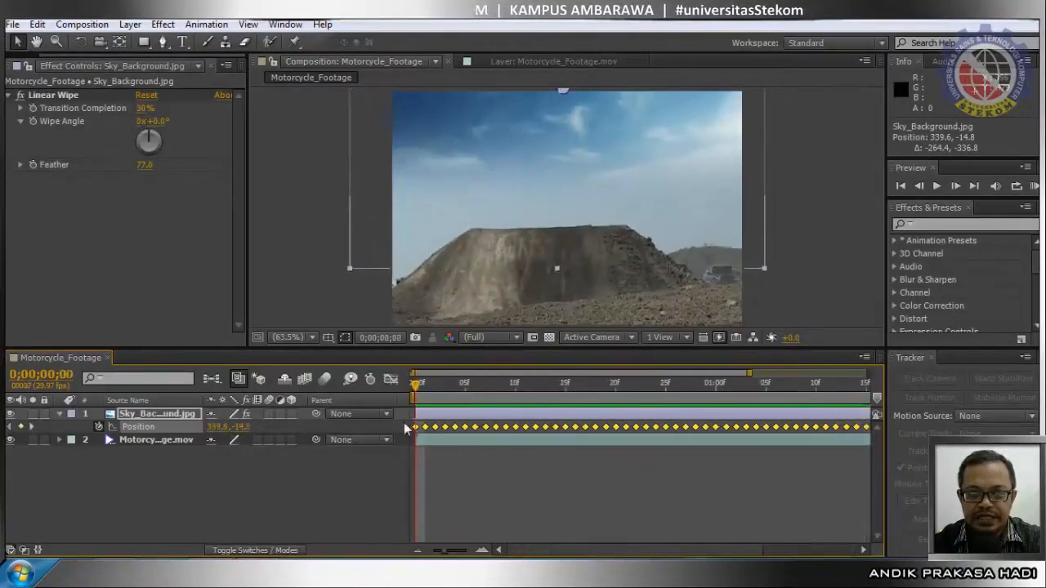
{"action": "left_click", "coordinate": [940, 186]}
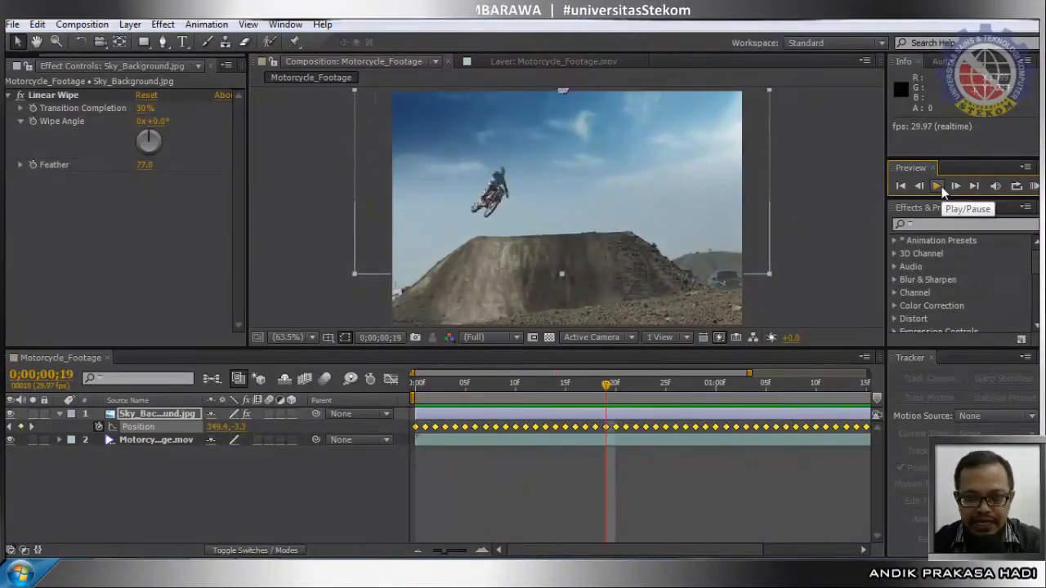
Step: Shift the sky's keyframed path at the first frame to about 322.3, -6.9 and play the preview
{"action": "left_click_drag", "start_coordinate": [615, 385], "coordinate": [415, 384]}
{"action": "left_click_drag", "start_coordinate": [524, 130], "coordinate": [515, 133]}
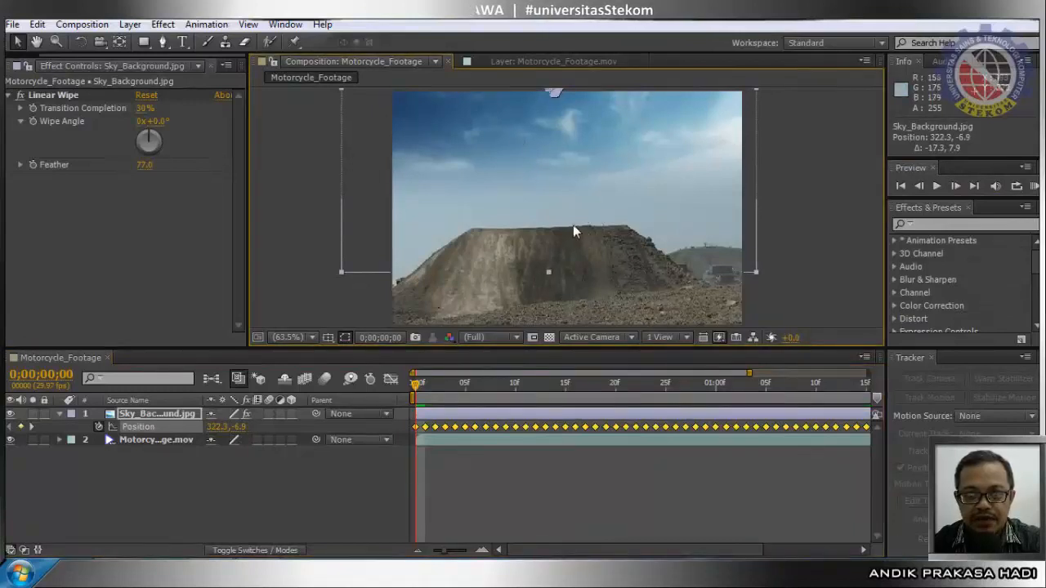
{"action": "left_click", "coordinate": [936, 185]}
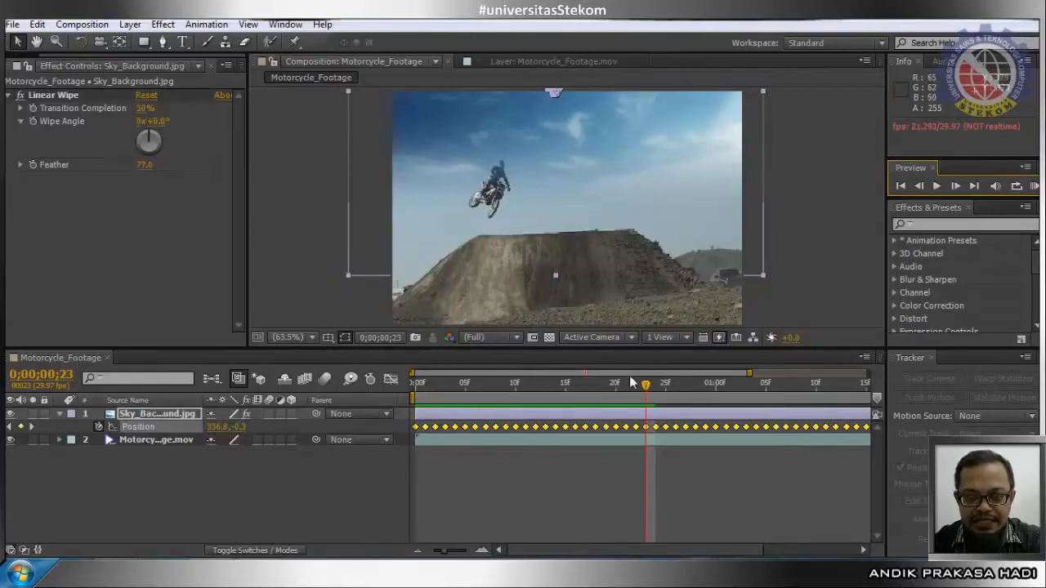
Step: Reposition the sky's keyframed path at the first frame to about 338.0, 10.4, preview it from the start and hide the layer's keyframes
{"action": "left_click_drag", "start_coordinate": [643, 385], "coordinate": [415, 384]}
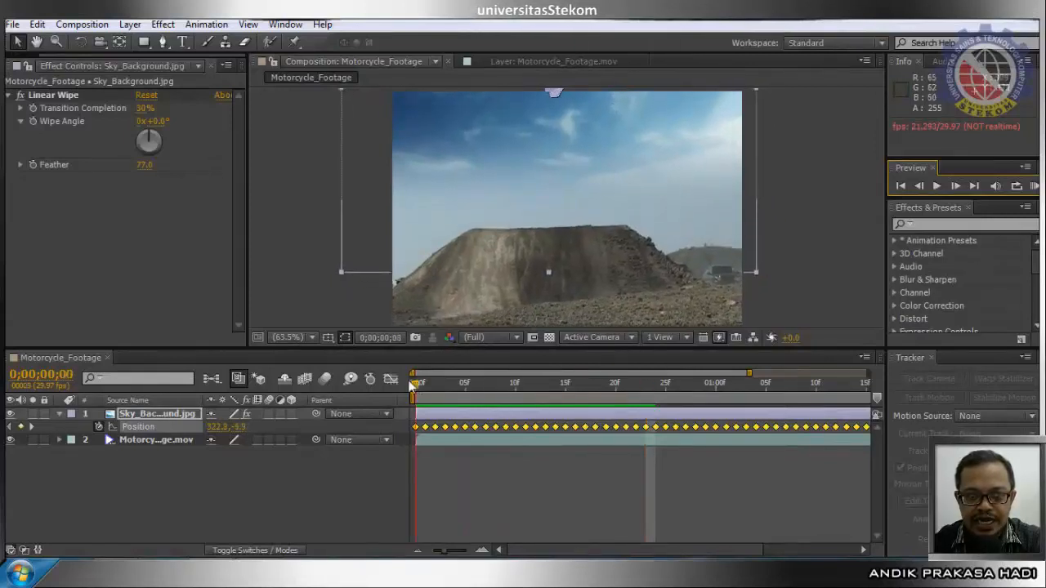
{"action": "left_click_drag", "start_coordinate": [561, 184], "coordinate": [572, 132]}
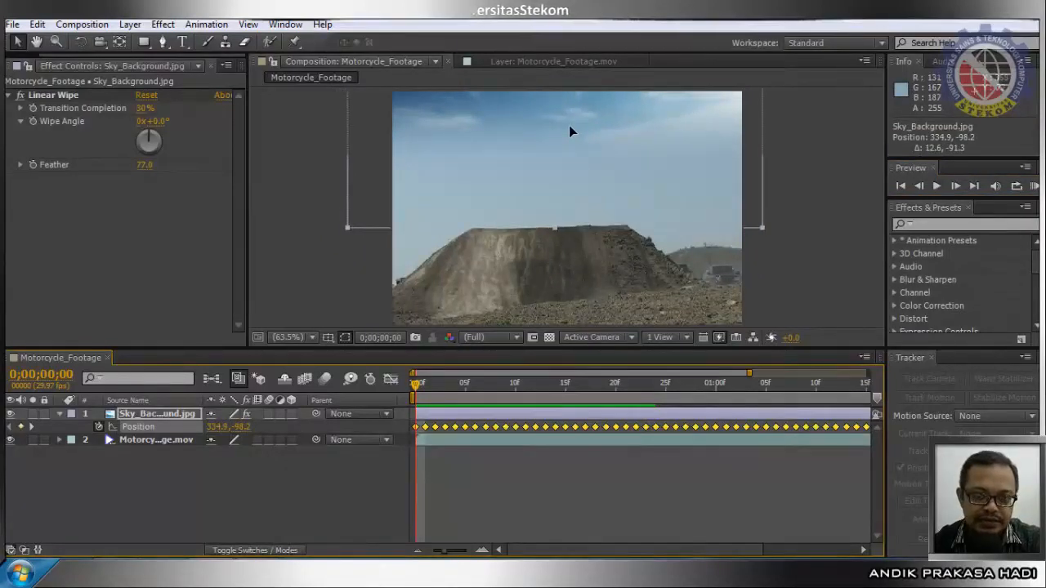
{"action": "left_click_drag", "start_coordinate": [570, 131], "coordinate": [572, 179]}
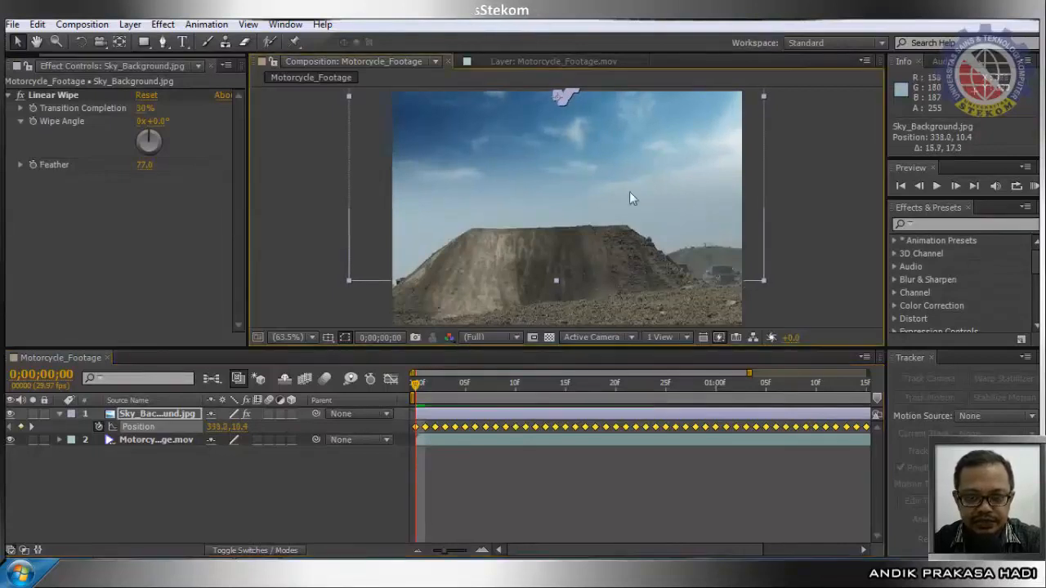
{"action": "left_click", "coordinate": [900, 187]}
{"action": "left_click", "coordinate": [936, 187]}
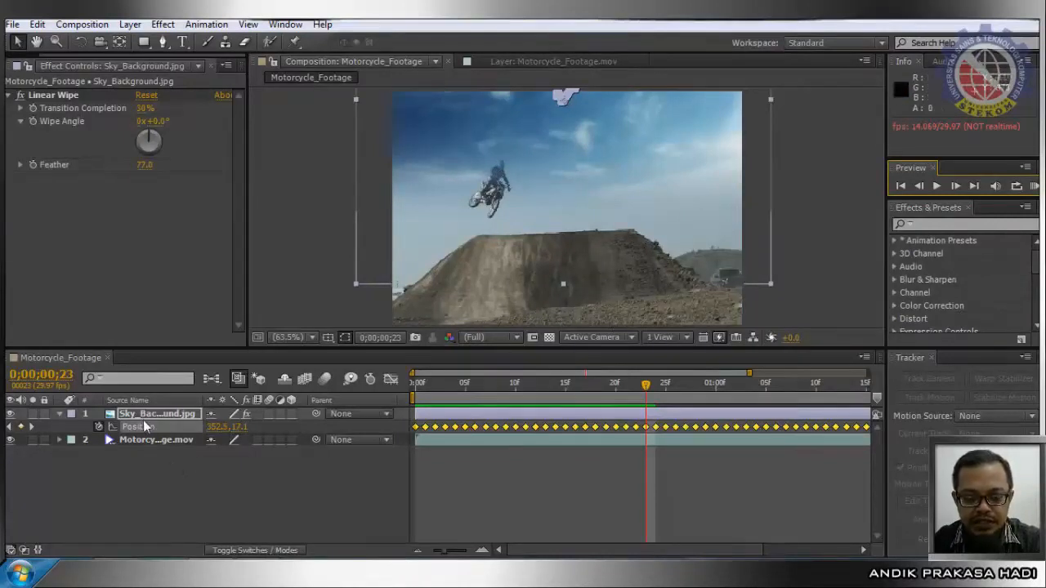
{"action": "key", "text": "u"}
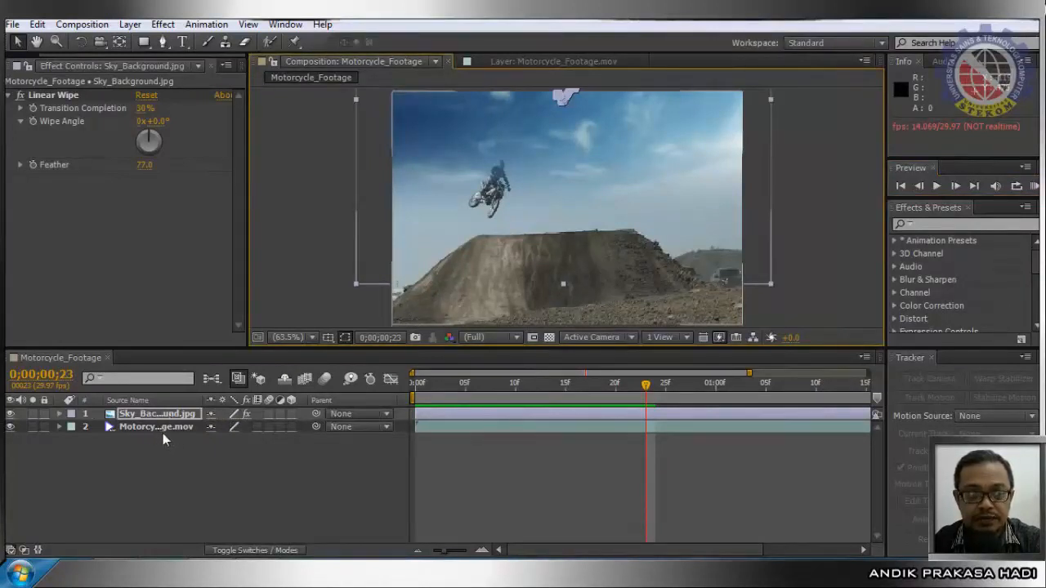
Step: Duplicate the motorcycle footage layer by copying and pasting it into the composition
{"action": "left_click", "coordinate": [169, 428]}
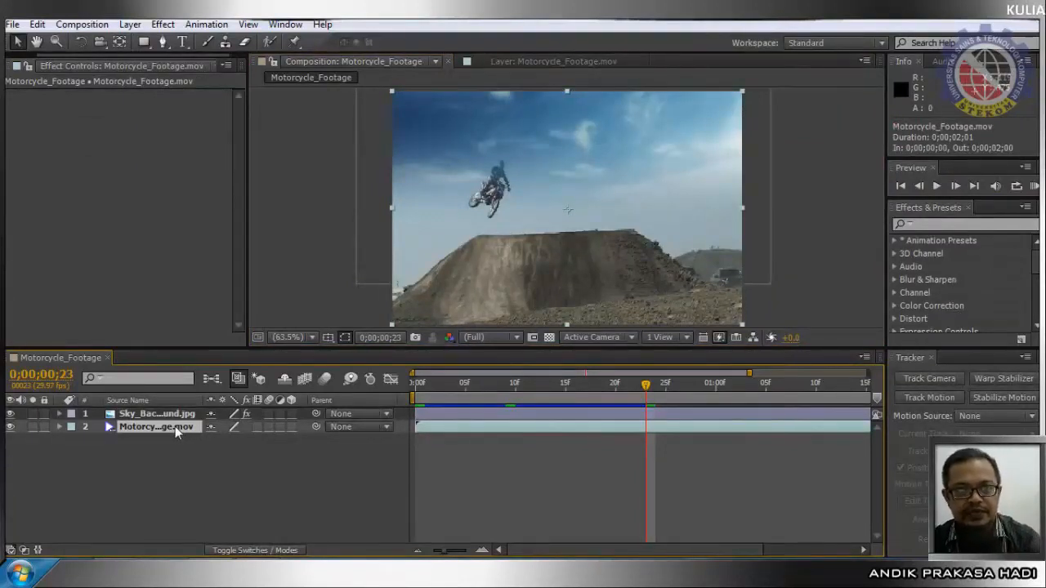
{"action": "left_click", "coordinate": [167, 457]}
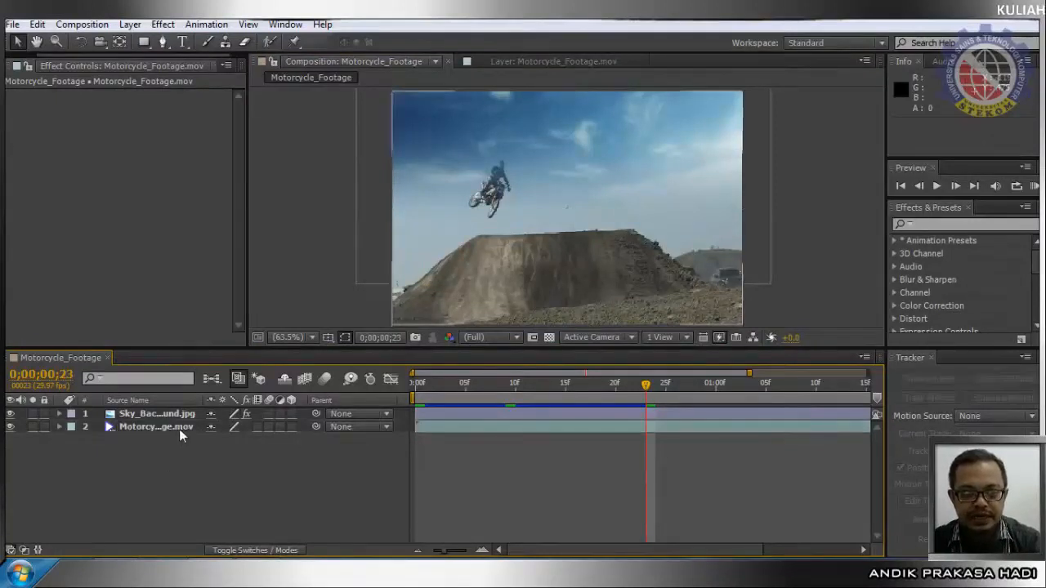
{"action": "left_click", "coordinate": [179, 429]}
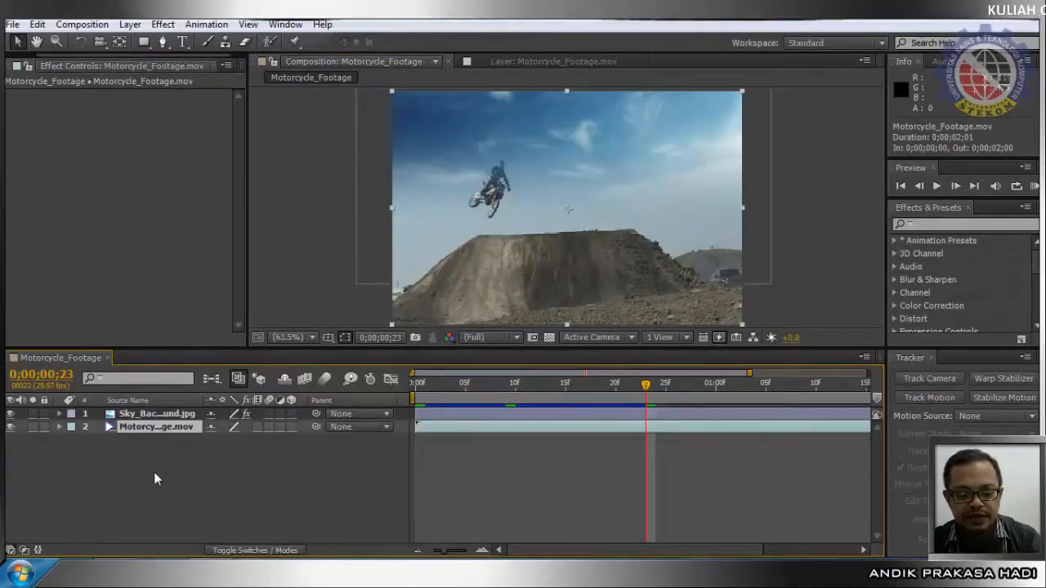
{"action": "key", "text": "ctrl+c"}
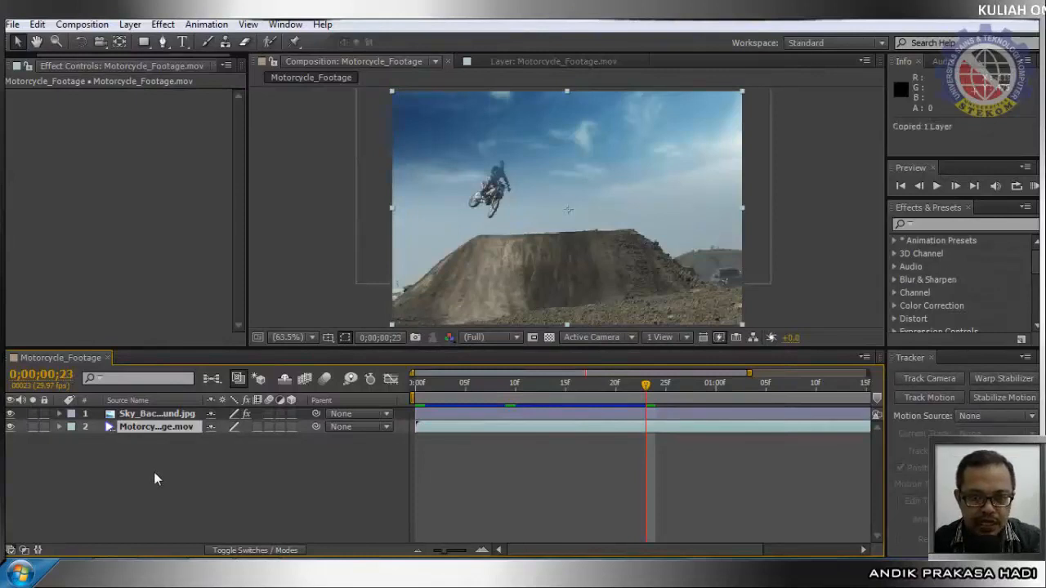
{"action": "key", "text": "ctrl+v"}
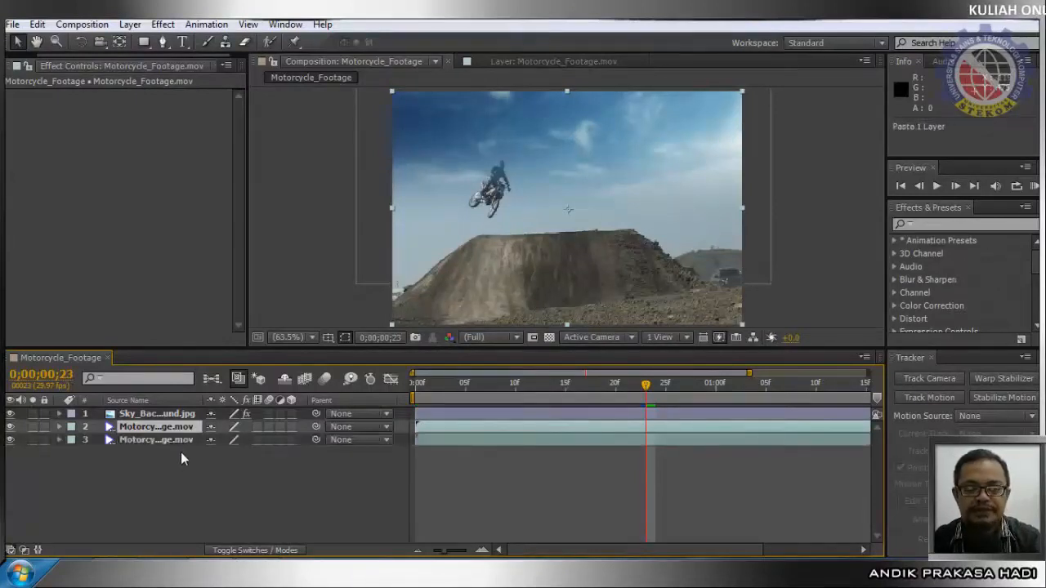
Step: Move the lowest motorcycle footage layer above the sky layer and set the current time to 0;00;00;21
{"action": "left_click", "coordinate": [174, 440]}
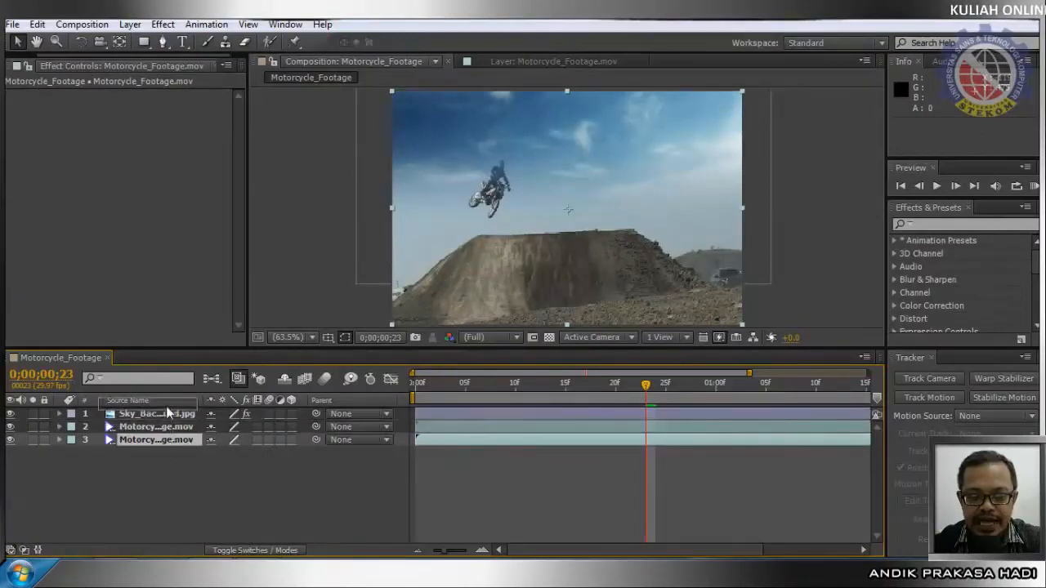
{"action": "left_click_drag", "start_coordinate": [168, 440], "coordinate": [171, 415]}
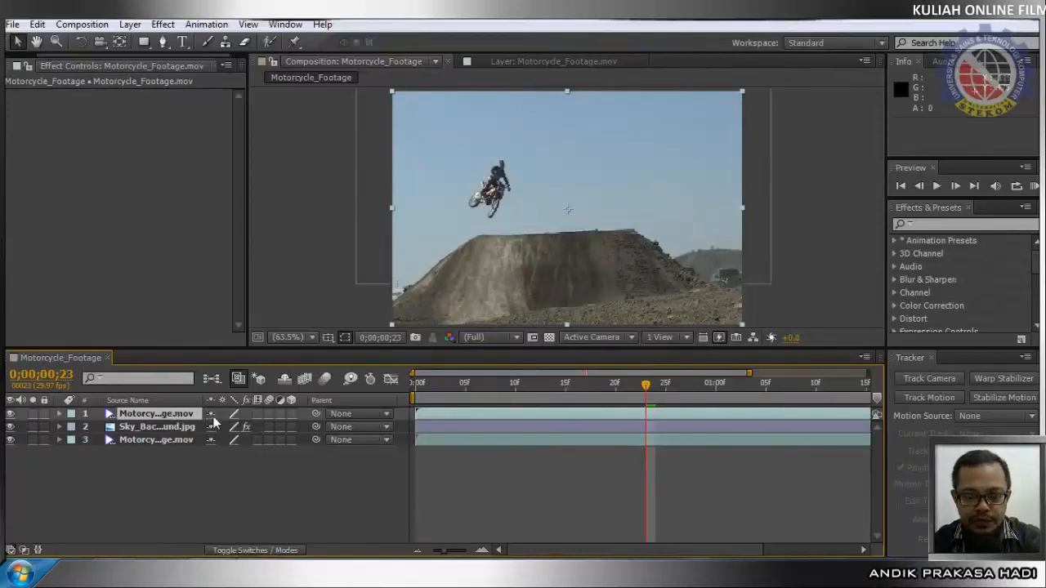
{"action": "left_click_drag", "start_coordinate": [646, 390], "coordinate": [616, 404]}
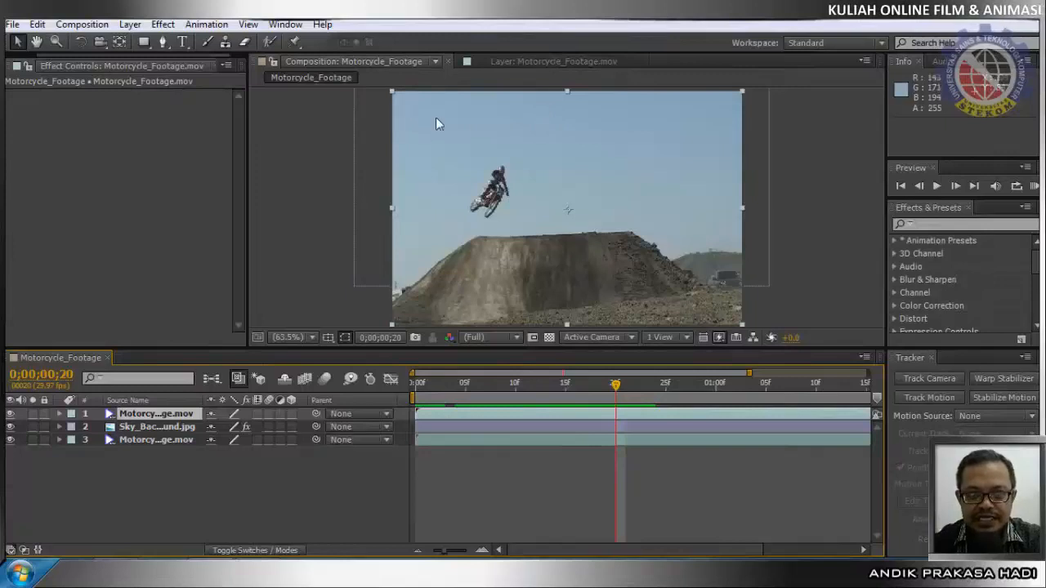
{"action": "mouse_move", "coordinate": [615, 389]}
{"action": "left_mouse_down"}
{"action": "mouse_move", "coordinate": [593, 390]}
{"action": "mouse_move", "coordinate": [625, 390]}
{"action": "left_mouse_up"}
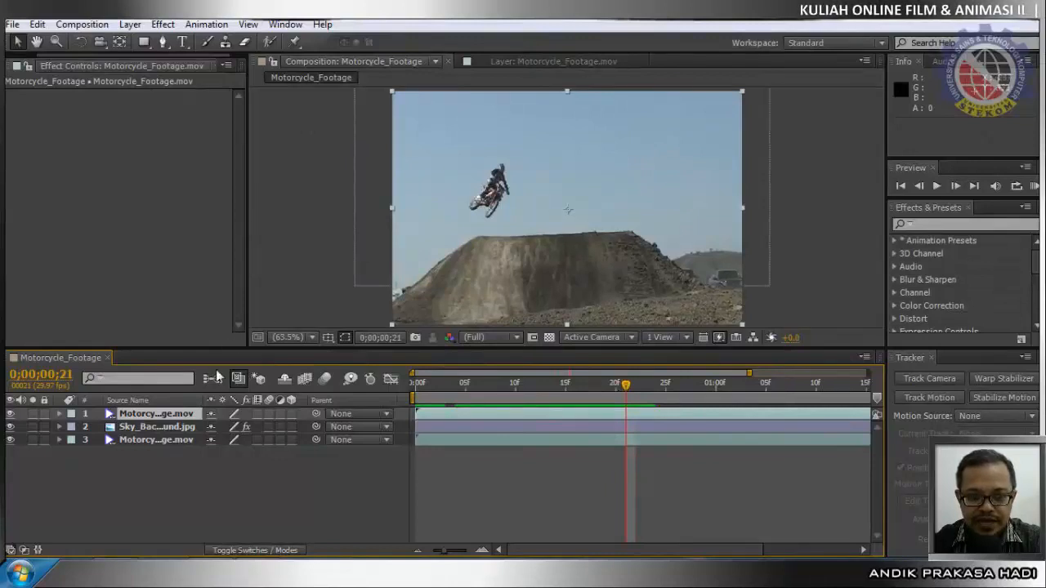
Step: Apply Keylight (1.2) to the top motorcycle footage layer and sample the blue sky beside the rider as its Screen Colour
{"action": "left_click", "coordinate": [139, 419]}
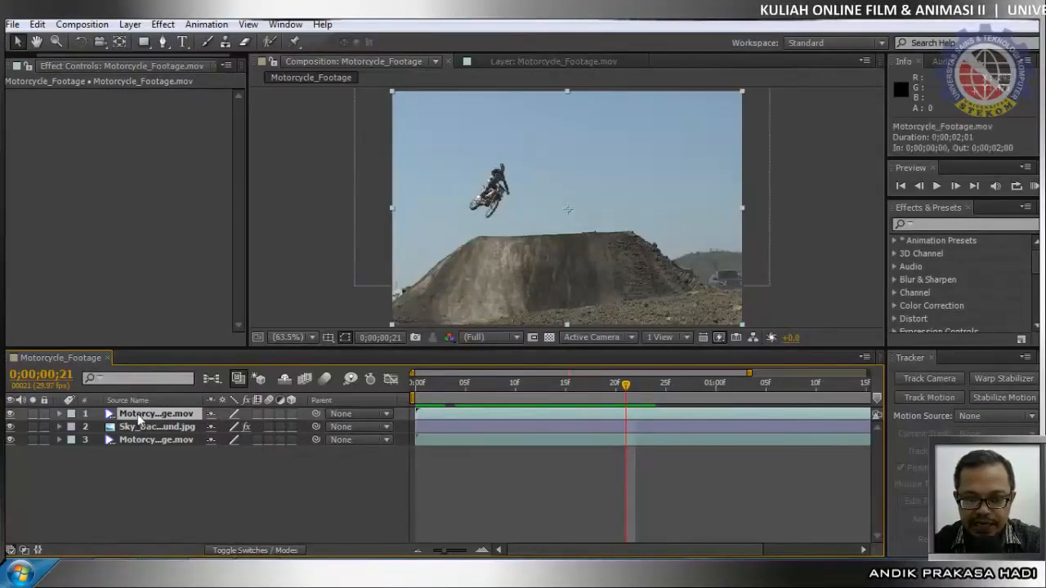
{"action": "left_click", "coordinate": [167, 26]}
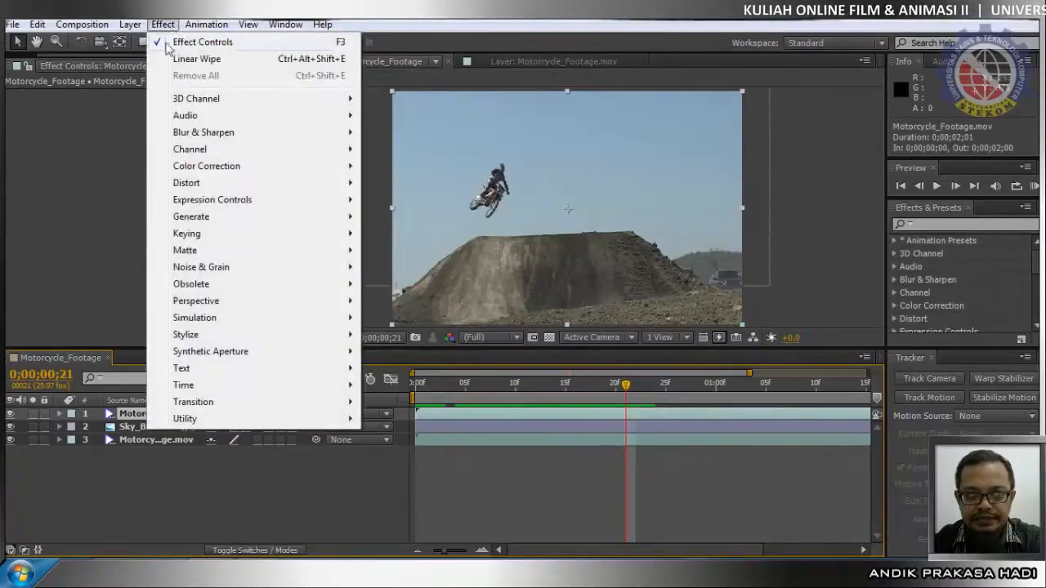
{"action": "mouse_move", "coordinate": [184, 236]}
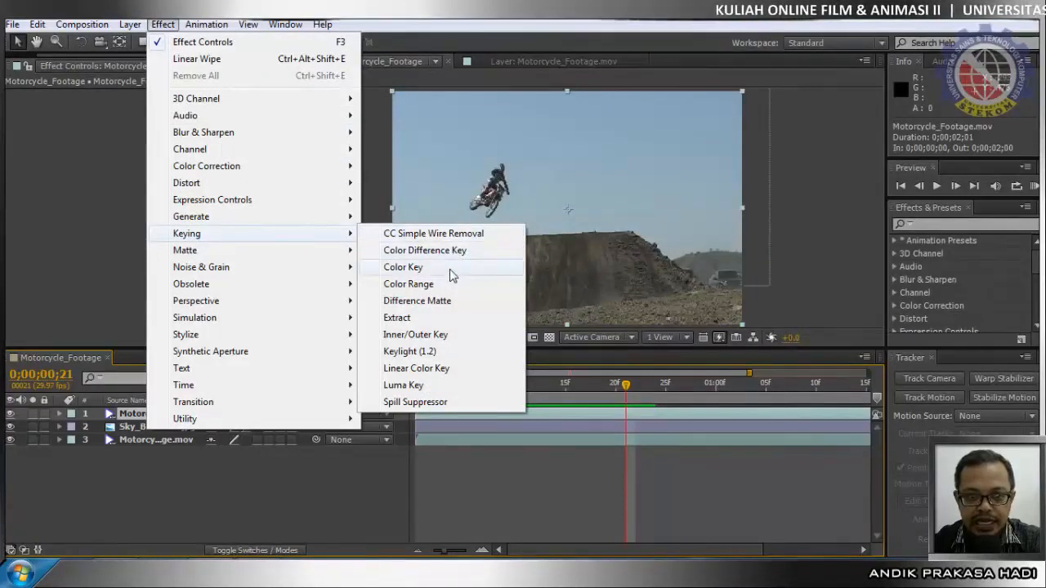
{"action": "left_click", "coordinate": [428, 358]}
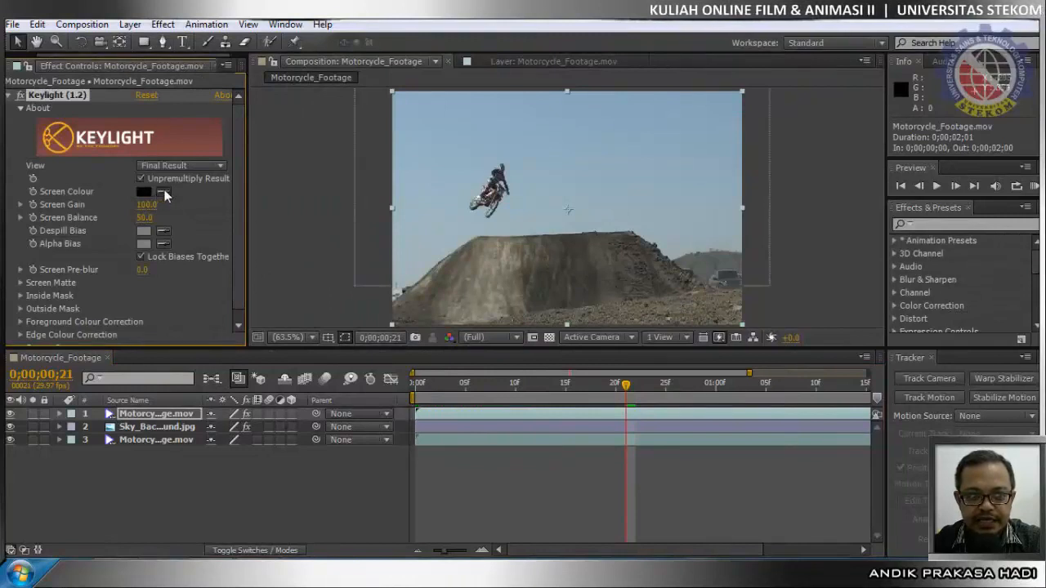
{"action": "left_click", "coordinate": [164, 190]}
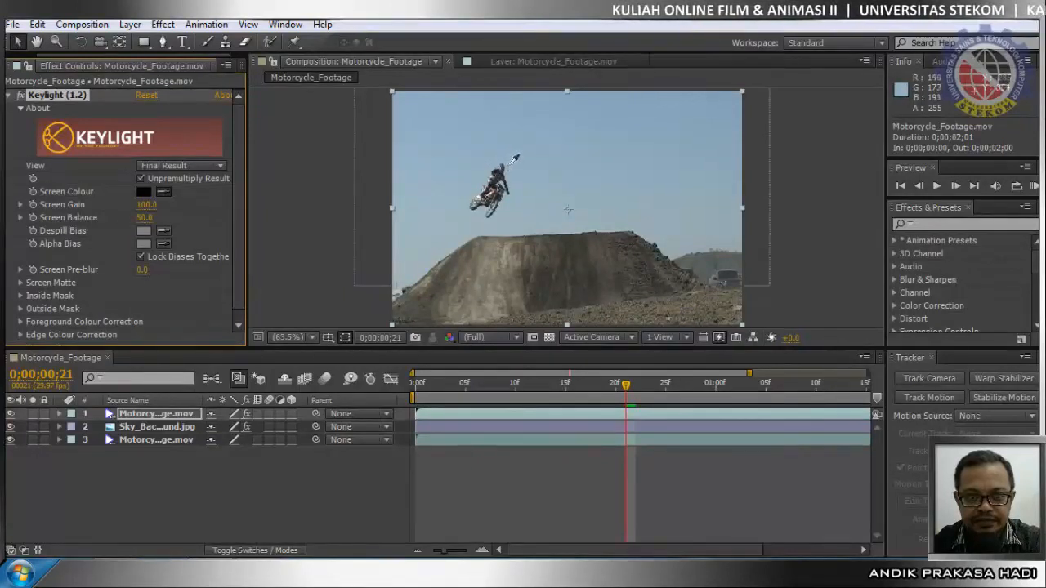
{"action": "left_click", "coordinate": [508, 164]}
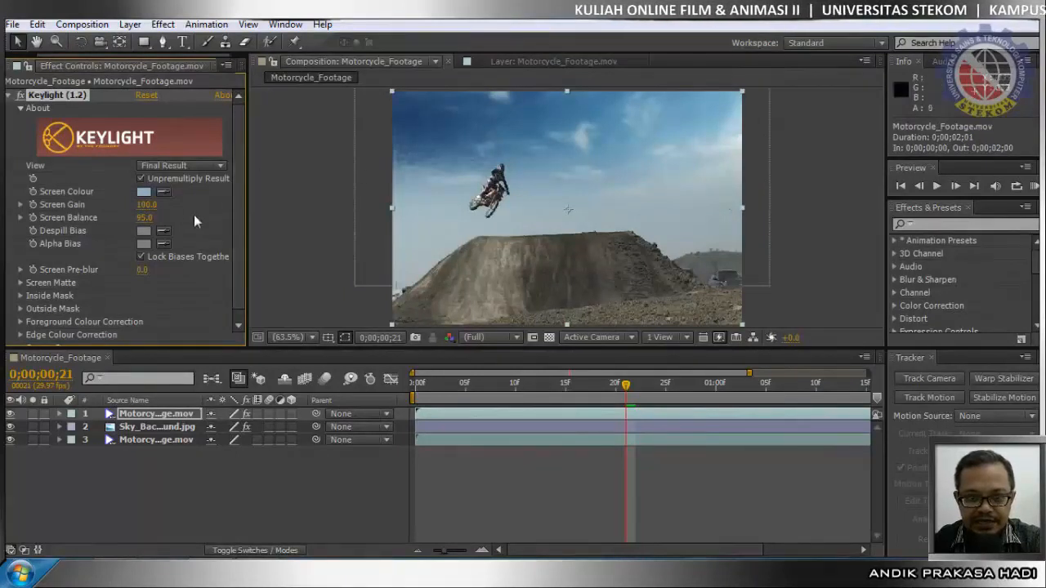
Step: Try Keylight's Screen Gain at 122 and its Screen Matte Clip Black at 100
{"action": "left_click_drag", "start_coordinate": [145, 203], "coordinate": [198, 231]}
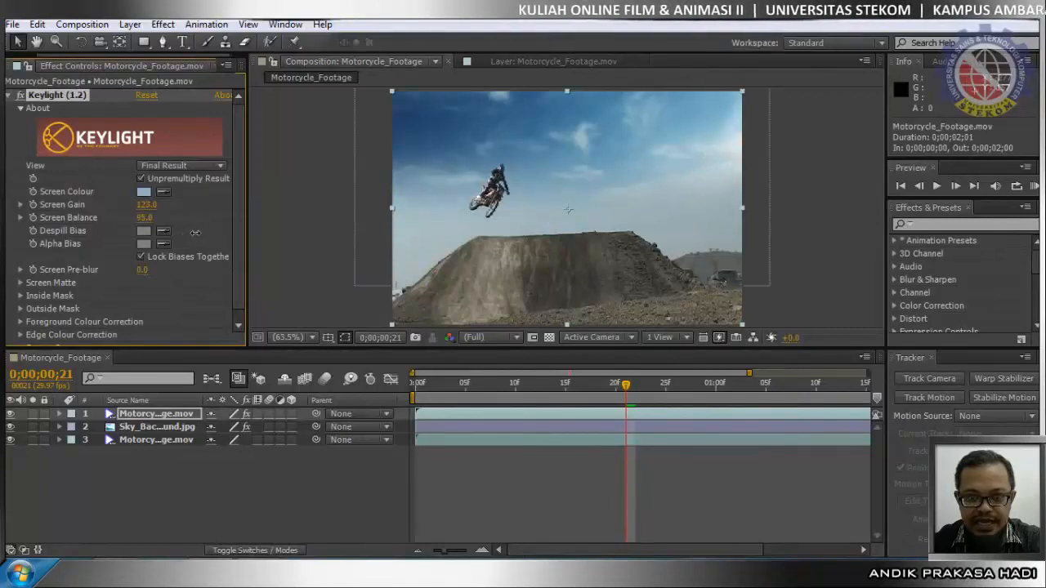
{"action": "left_click_drag", "start_coordinate": [196, 233], "coordinate": [170, 226]}
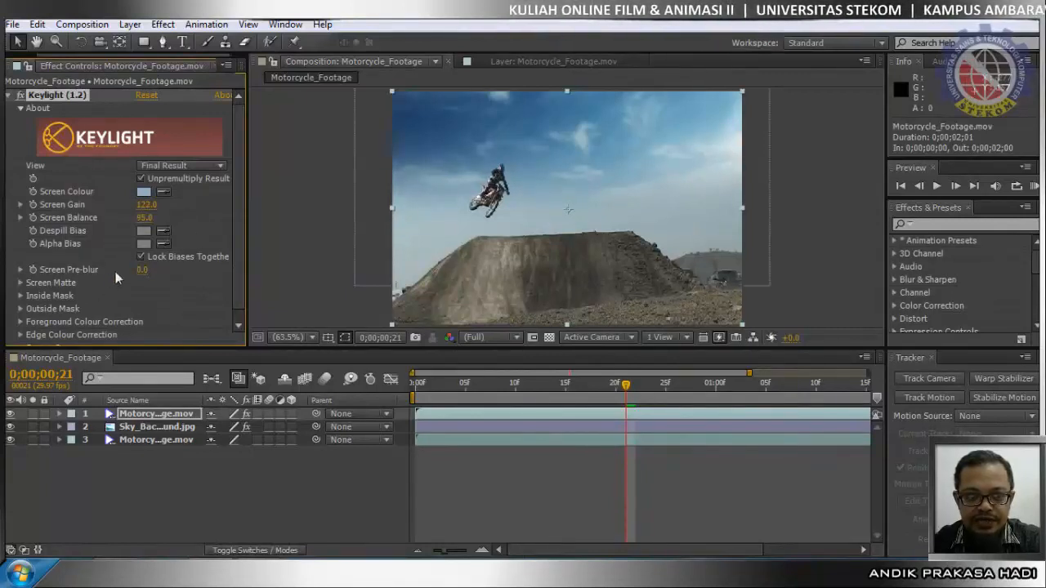
{"action": "left_click", "coordinate": [21, 284]}
{"action": "scroll", "coordinate": [81, 270], "scroll_direction": "down", "scroll_amount": 3}
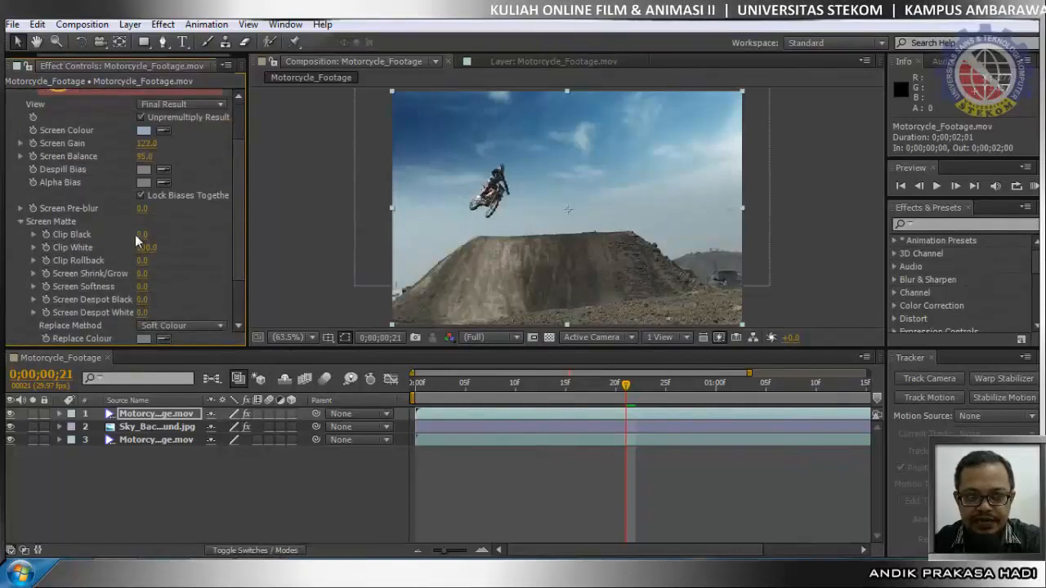
{"action": "left_click_drag", "start_coordinate": [141, 235], "coordinate": [179, 282]}
{"action": "mouse_move", "coordinate": [86, 287]}
{"action": "left_mouse_down"}
{"action": "mouse_move", "coordinate": [115, 280]}
{"action": "mouse_move", "coordinate": [83, 300]}
{"action": "left_mouse_up"}
{"action": "left_click_drag", "start_coordinate": [143, 234], "coordinate": [285, 243]}
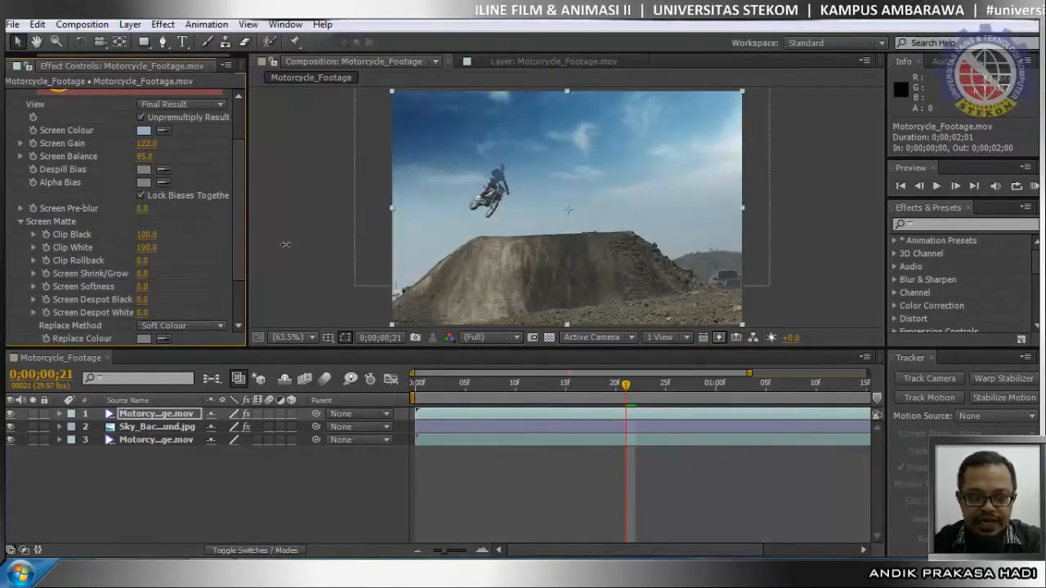
{"action": "left_click_drag", "start_coordinate": [144, 246], "coordinate": [175, 247]}
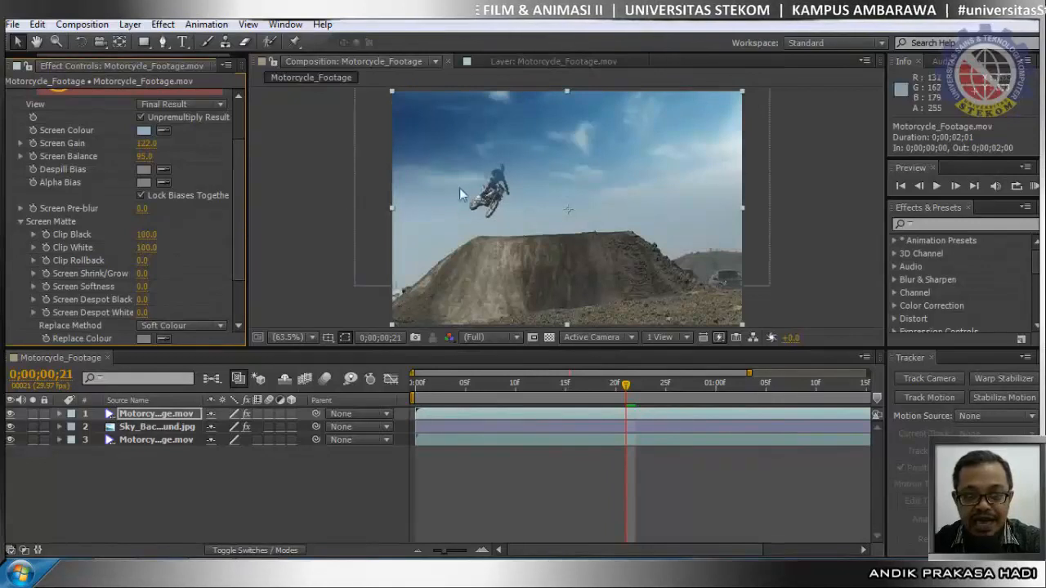
Step: Return Keylight's Clip Black to 0 and set its Screen Gain to 111
{"action": "left_click_drag", "start_coordinate": [147, 236], "coordinate": [16, 279]}
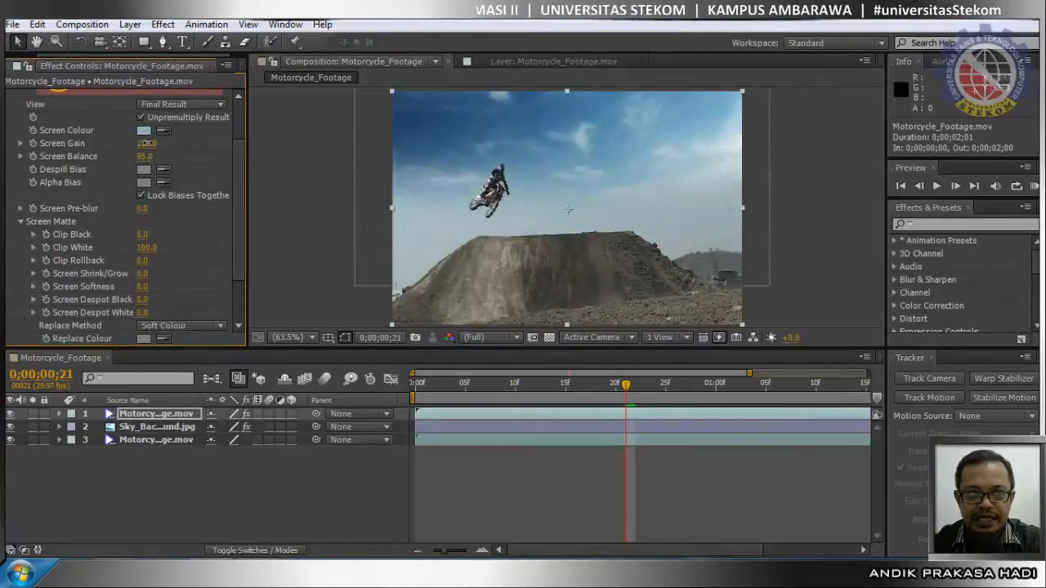
{"action": "left_click_drag", "start_coordinate": [144, 143], "coordinate": [152, 144]}
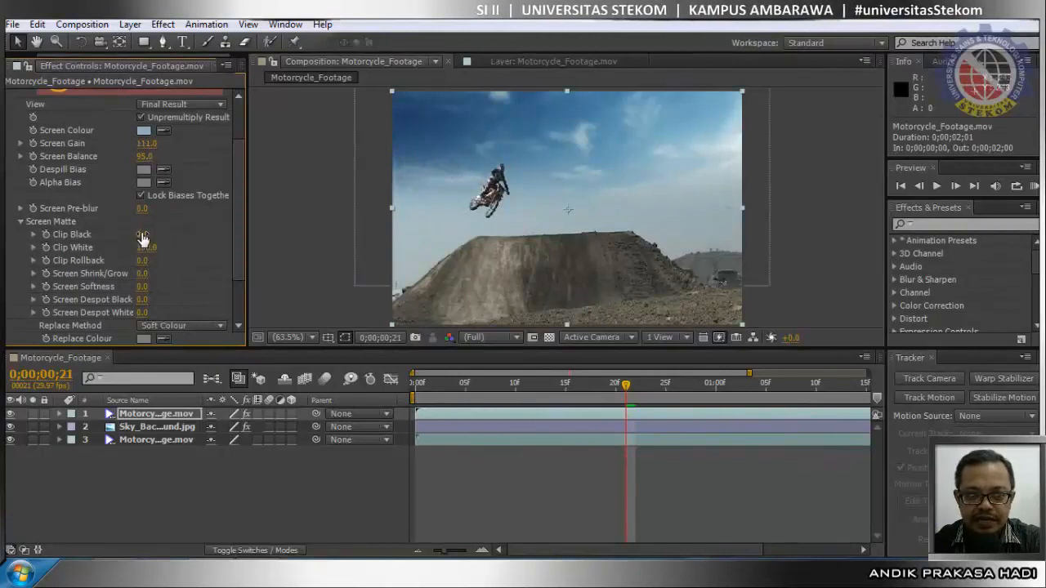
{"action": "left_click_drag", "start_coordinate": [142, 235], "coordinate": [71, 248]}
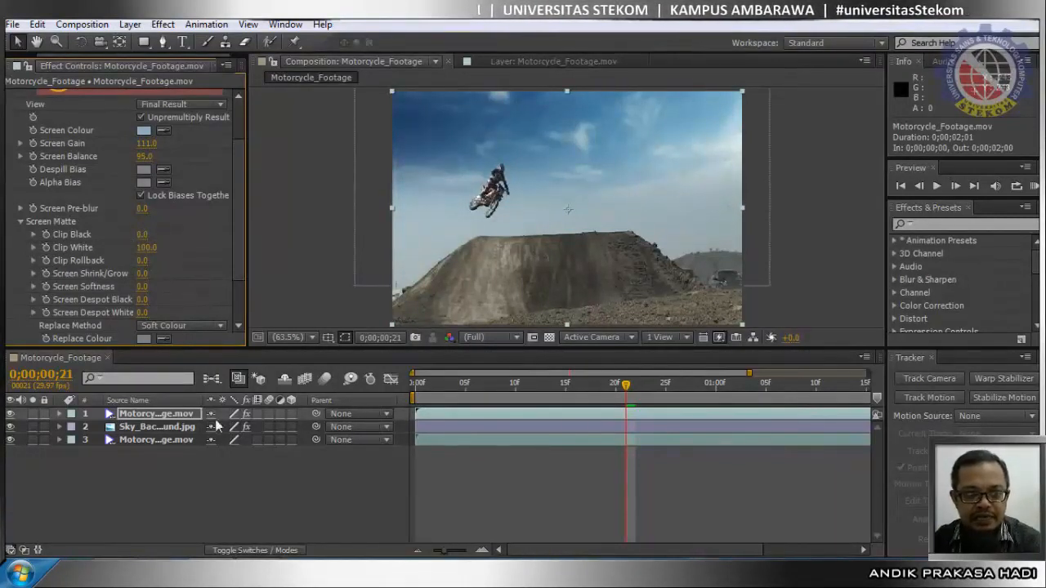
Step: Try the Color Key effect on the top footage layer, sampling the pale sky near the frame's left edge as Key Color
{"action": "left_click", "coordinate": [187, 414]}
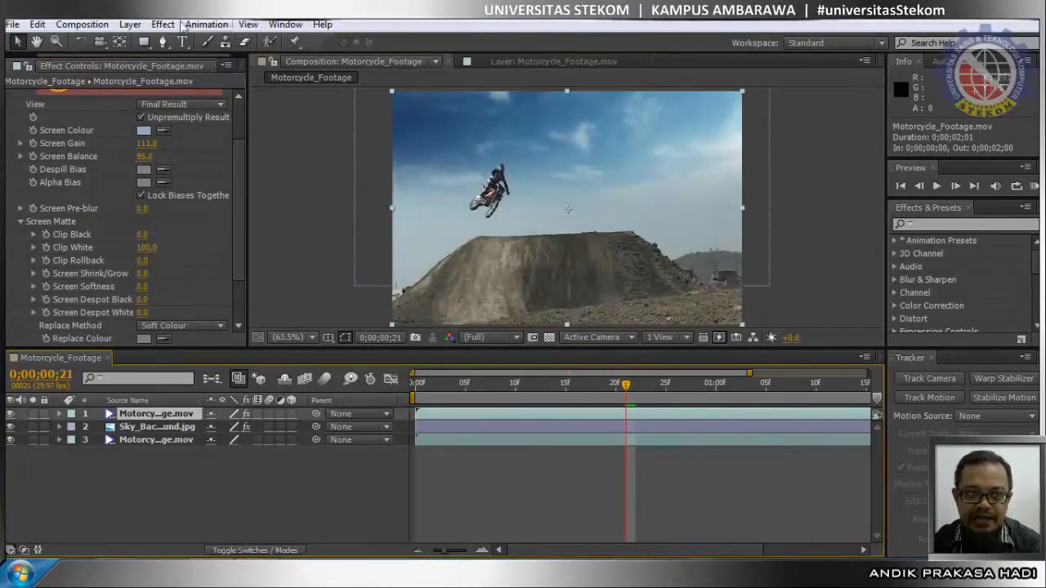
{"action": "left_click", "coordinate": [161, 26]}
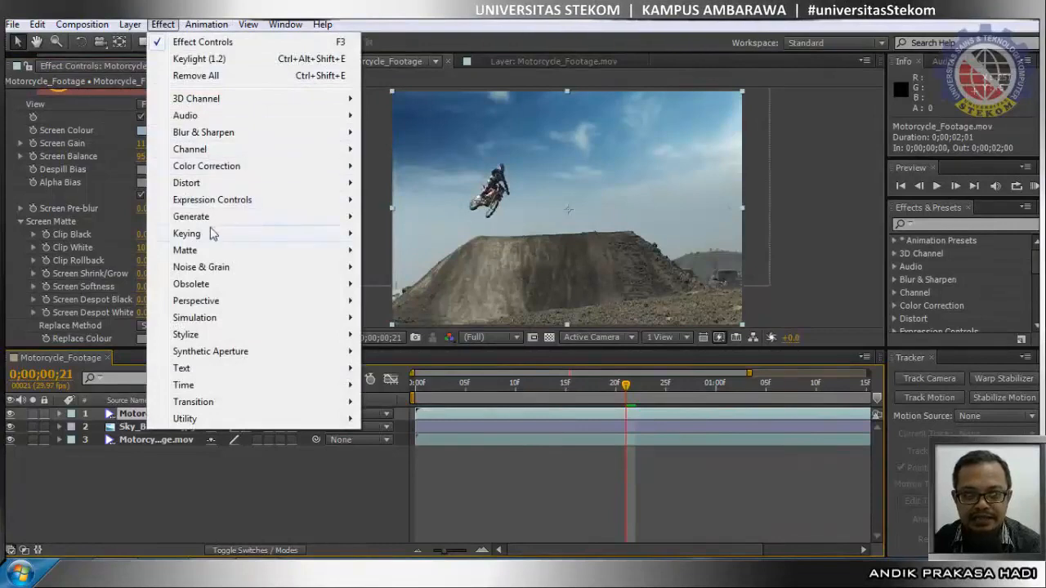
{"action": "mouse_move", "coordinate": [210, 235]}
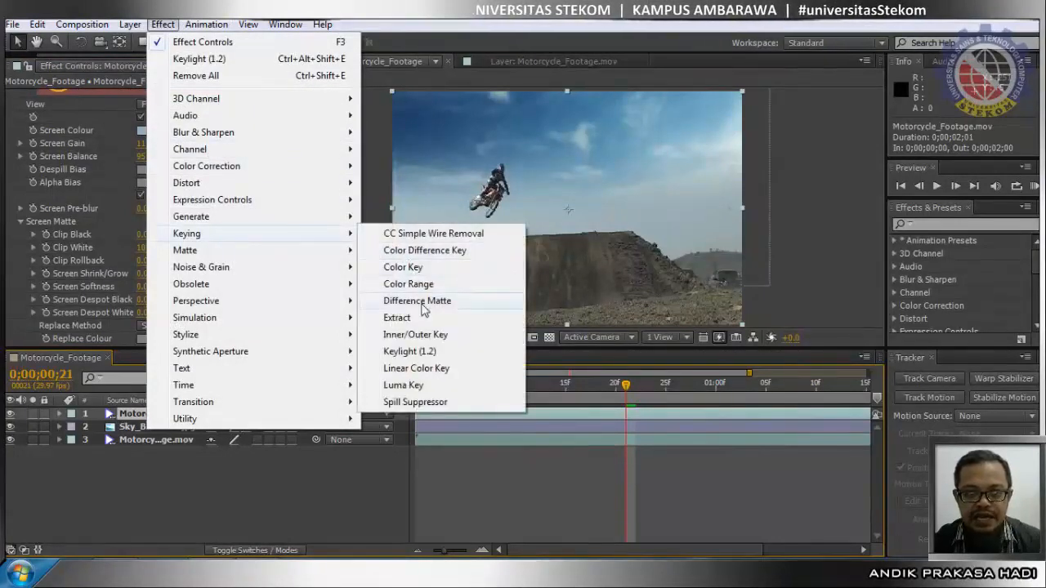
{"action": "left_click", "coordinate": [420, 268]}
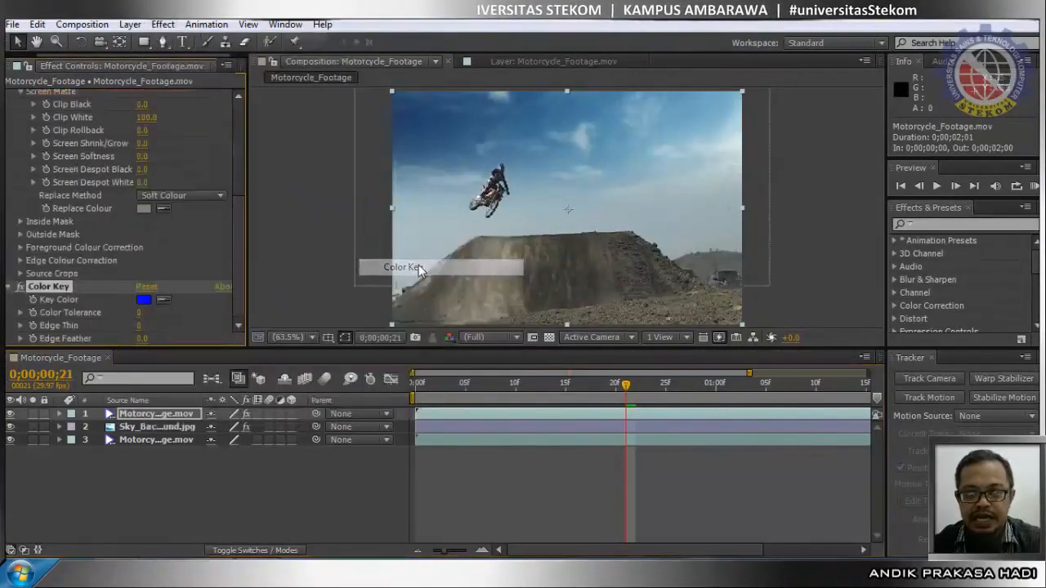
{"action": "left_click", "coordinate": [162, 300]}
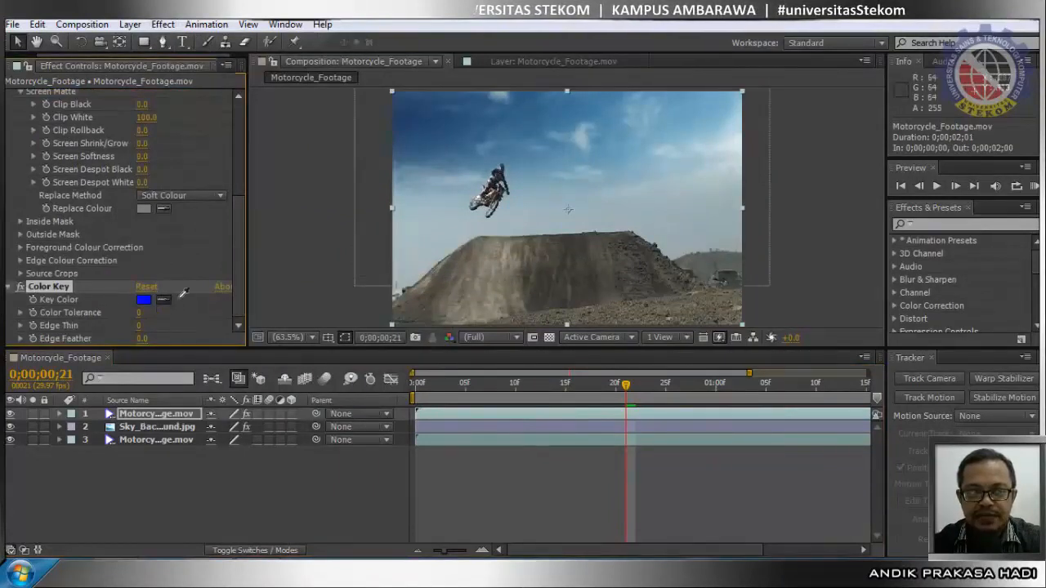
{"action": "left_click", "coordinate": [409, 214]}
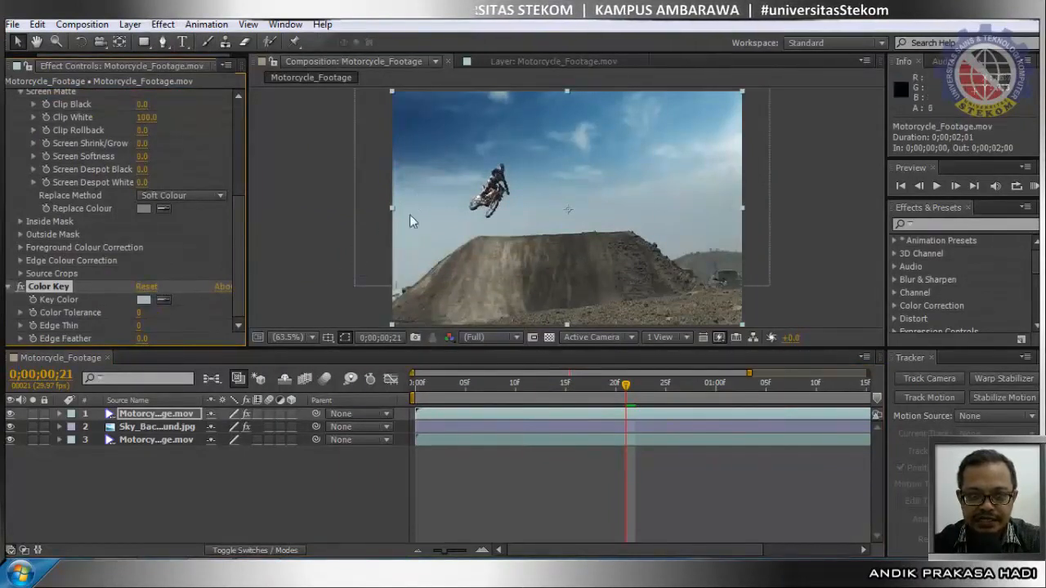
Step: Try Color Key with Color Tolerance 117, a resampled sky color and Edge Thin -3, and remove the effect
{"action": "left_click_drag", "start_coordinate": [140, 317], "coordinate": [240, 352]}
{"action": "left_click_drag", "start_coordinate": [209, 307], "coordinate": [197, 292]}
{"action": "left_click", "coordinate": [164, 301]}
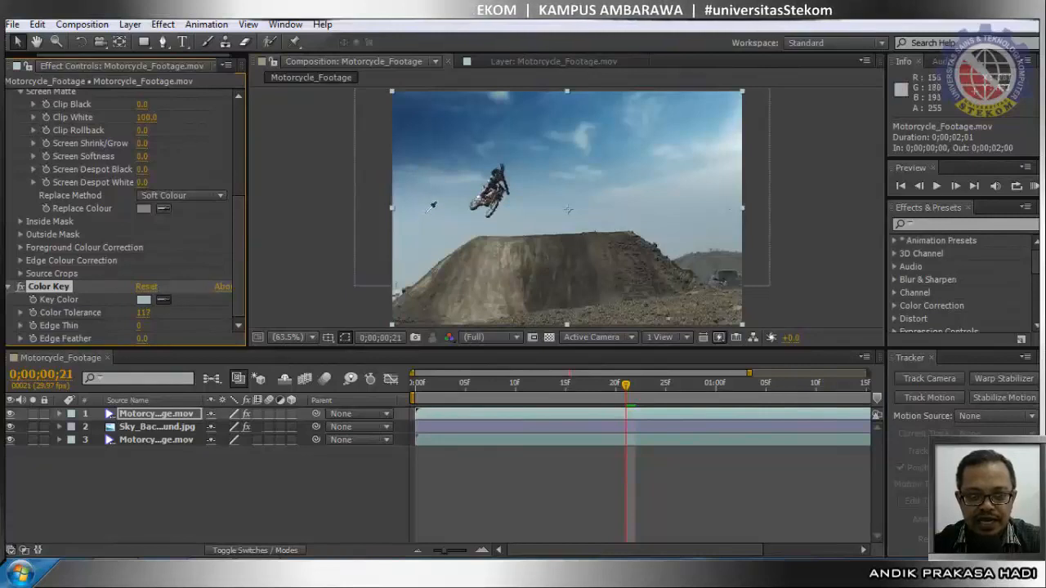
{"action": "left_click", "coordinate": [435, 213]}
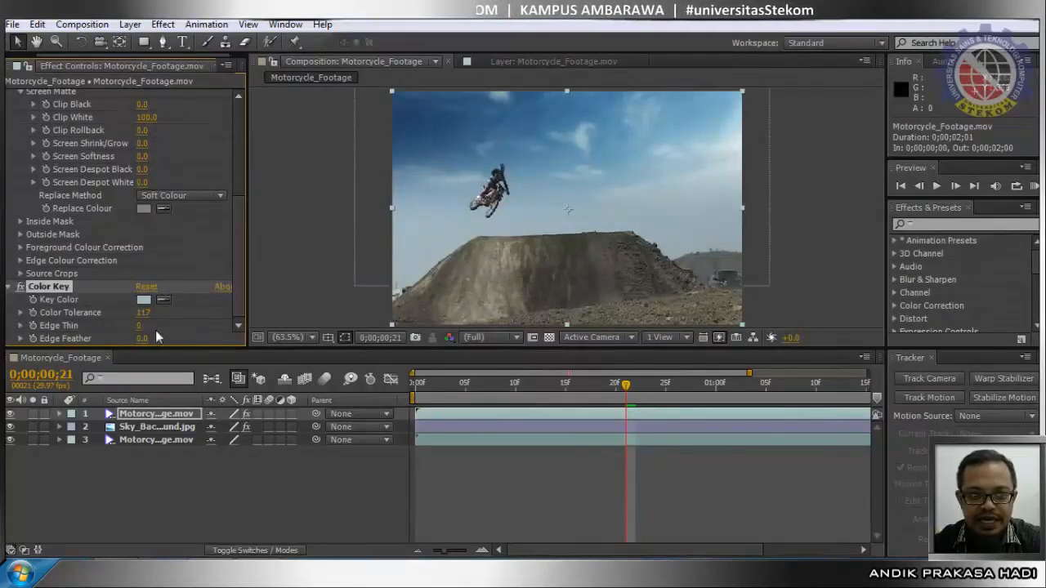
{"action": "left_click_drag", "start_coordinate": [139, 326], "coordinate": [136, 332]}
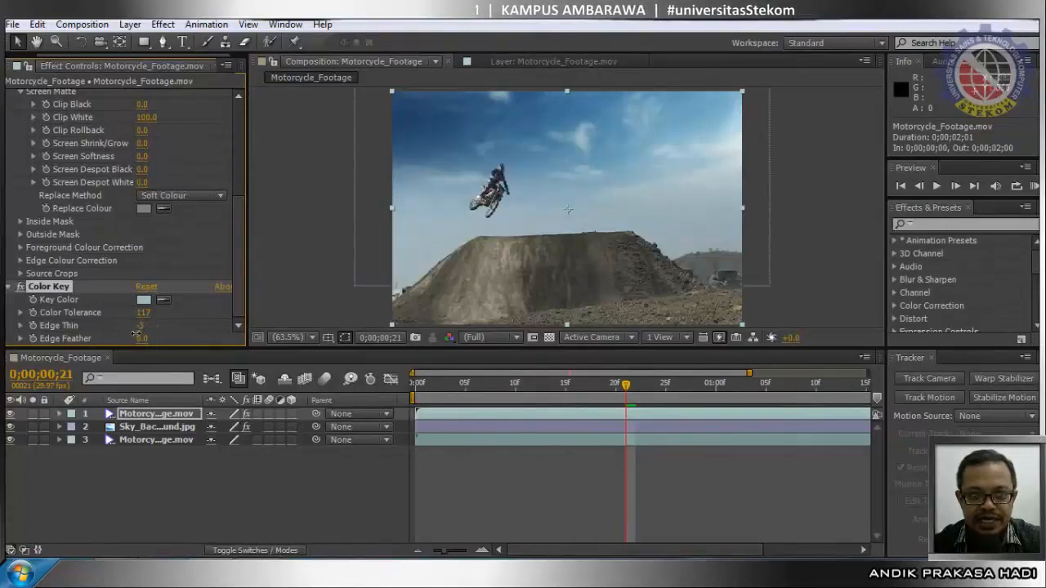
{"action": "scroll", "coordinate": [74, 286], "scroll_direction": "up", "scroll_amount": 3}
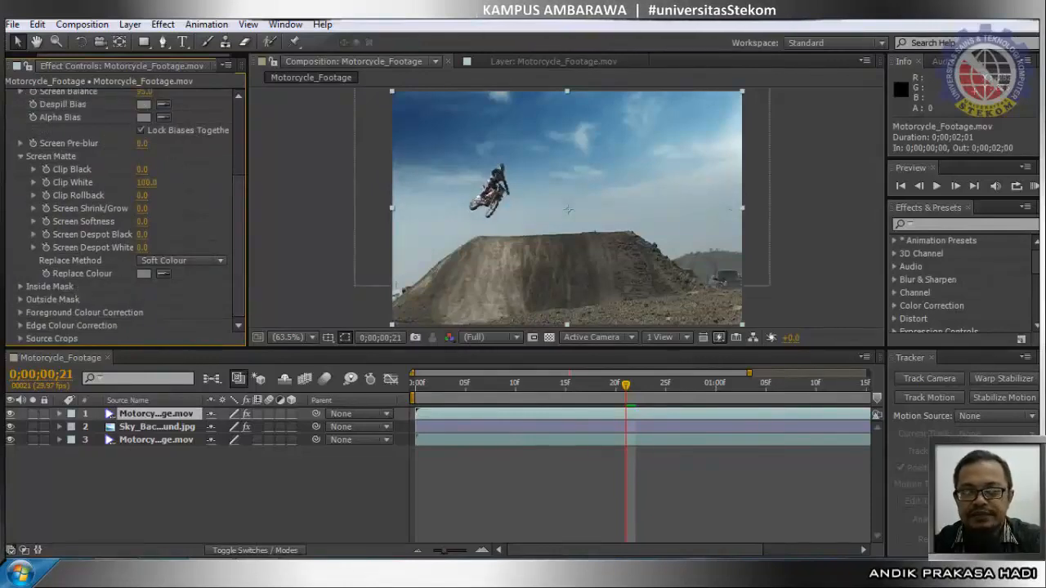
Step: Add a second Keylight (1.2) to the top footage layer and sample the pale sky at the frame's left edge as Screen Colour
{"action": "left_click", "coordinate": [165, 26]}
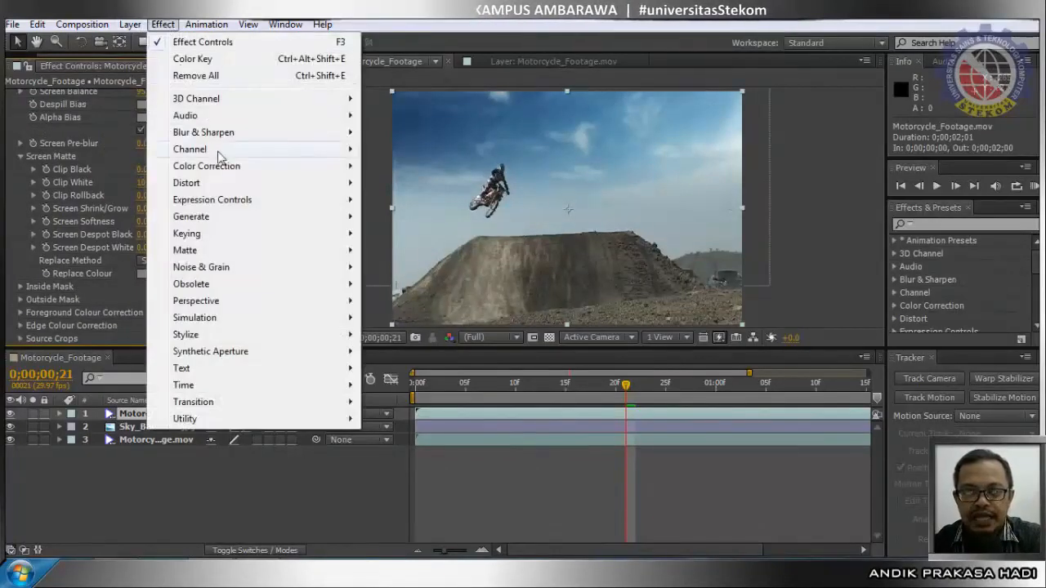
{"action": "mouse_move", "coordinate": [226, 236]}
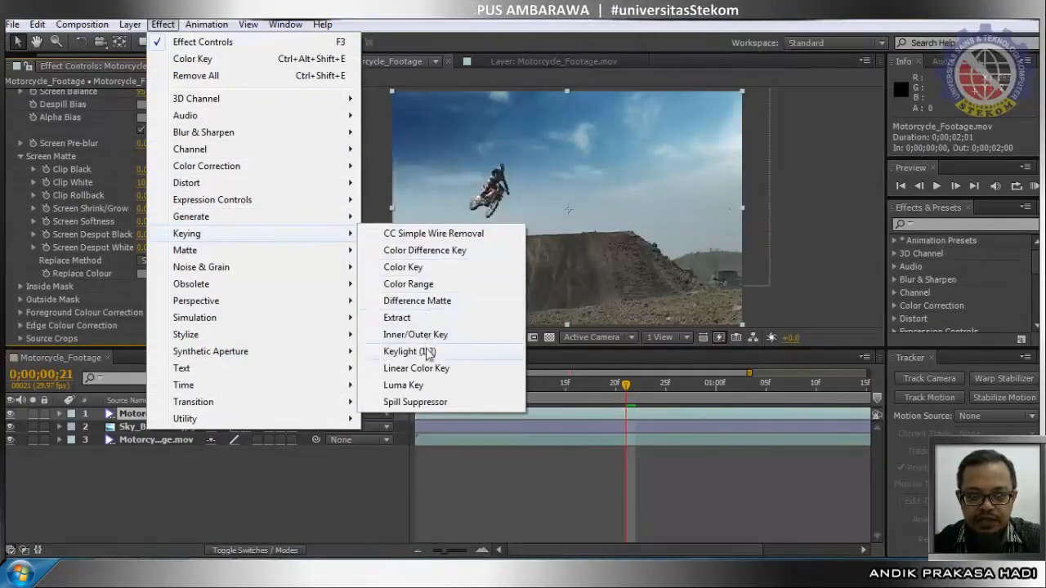
{"action": "left_click", "coordinate": [427, 352]}
{"action": "left_click", "coordinate": [163, 191]}
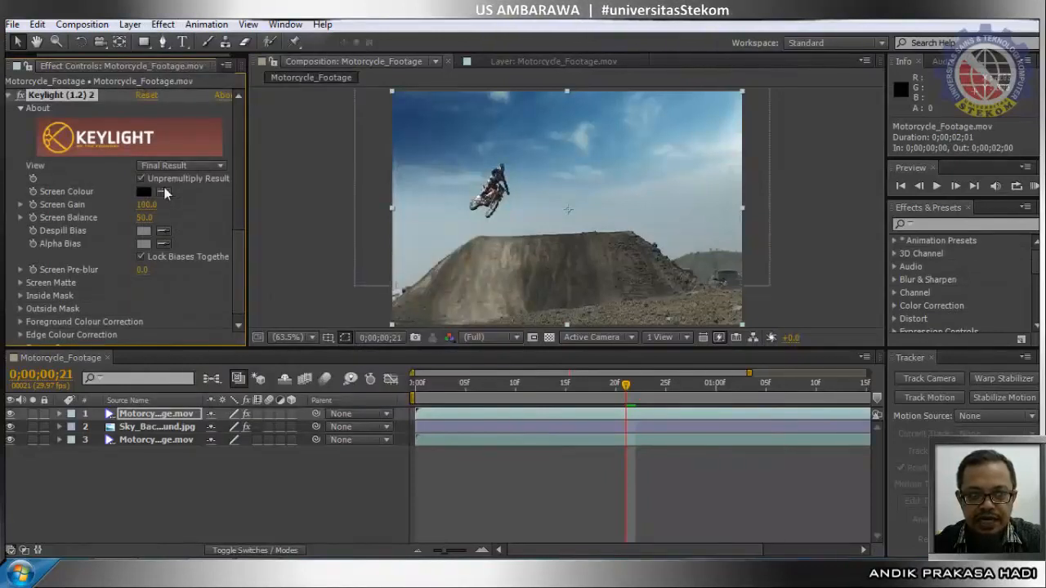
{"action": "left_click", "coordinate": [404, 213]}
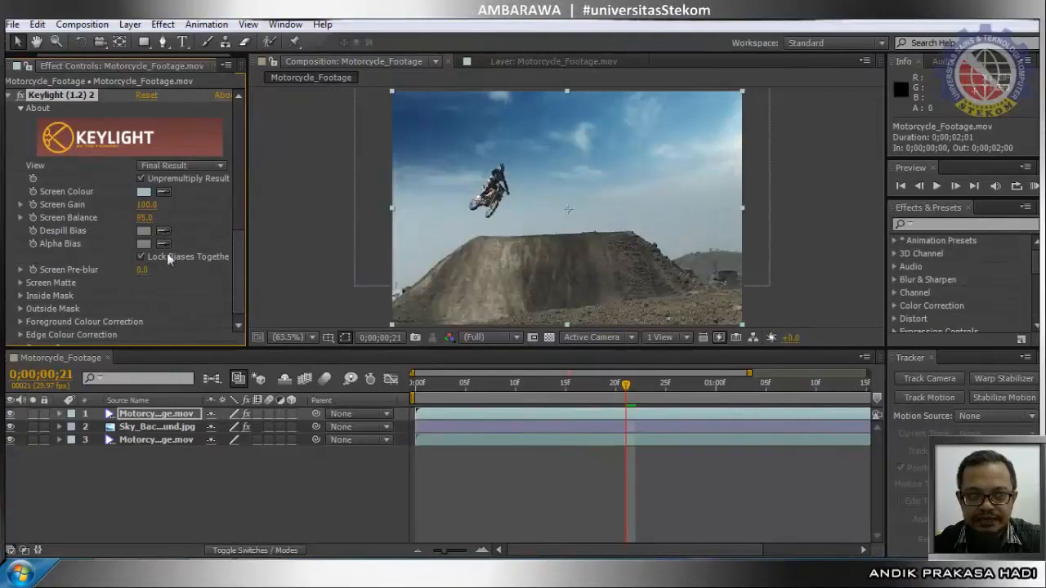
Step: Hide the sky layer and the lowest footage layer, and set the second Keylight's Screen Gain to 135
{"action": "left_click_drag", "start_coordinate": [152, 203], "coordinate": [169, 222]}
{"action": "left_click_drag", "start_coordinate": [326, 252], "coordinate": [148, 264]}
{"action": "left_click_drag", "start_coordinate": [145, 205], "coordinate": [202, 204]}
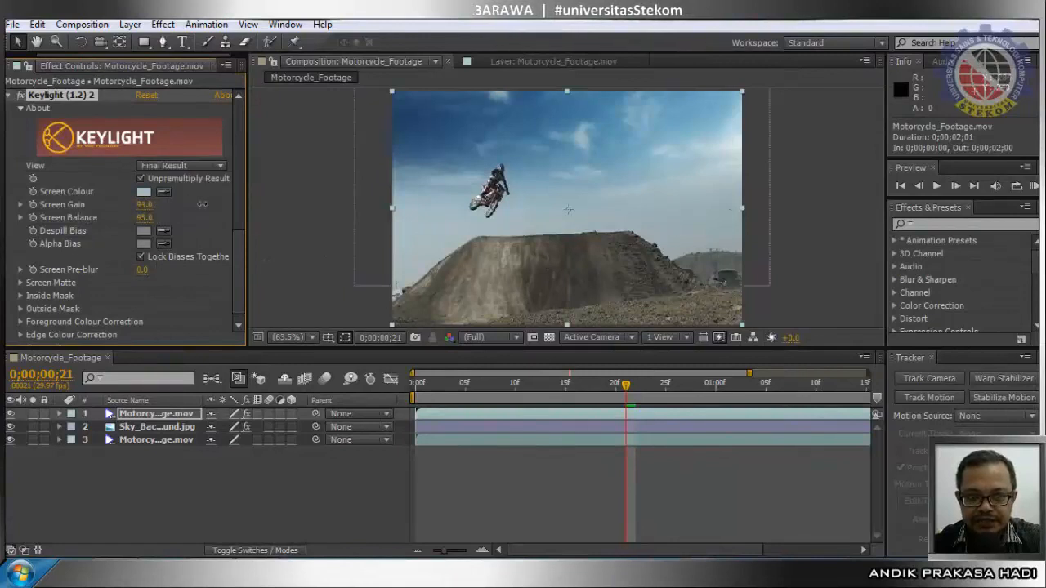
{"action": "left_click", "coordinate": [10, 426]}
{"action": "left_click", "coordinate": [10, 439]}
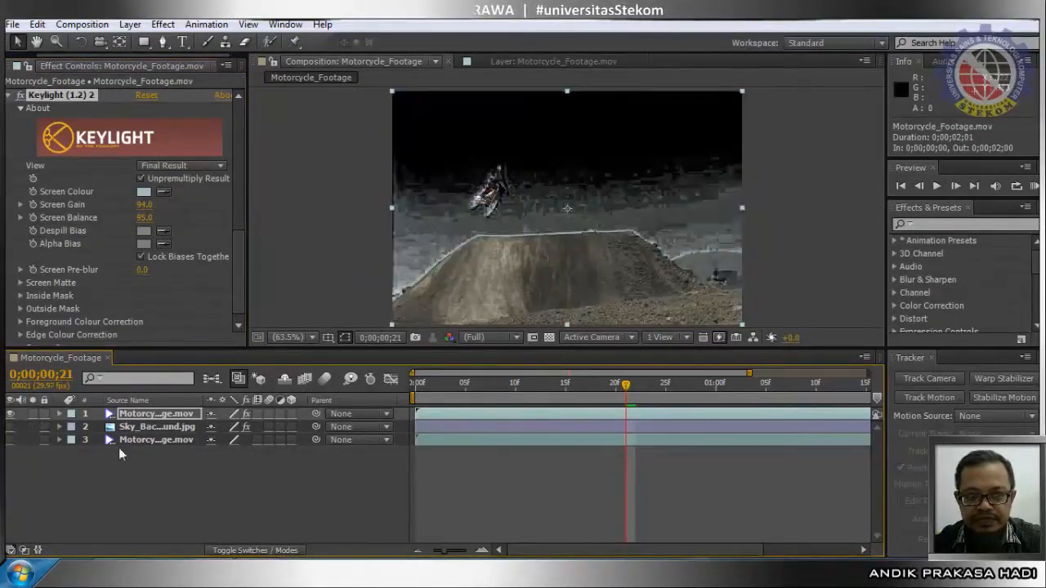
{"action": "left_click_drag", "start_coordinate": [157, 206], "coordinate": [180, 206]}
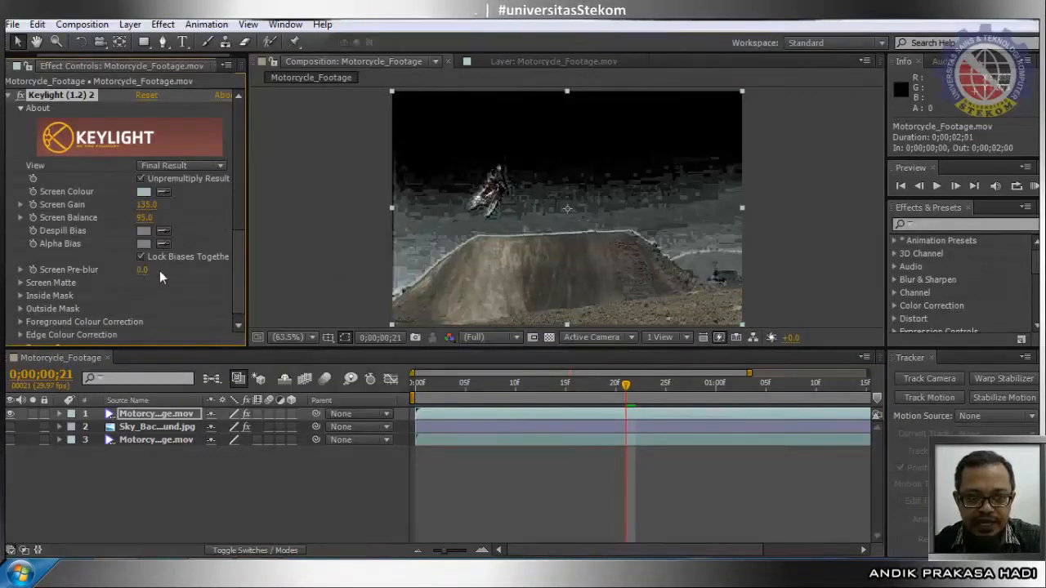
Step: Try raising Clip Black in the second Keylight's Screen Matte settings
{"action": "left_click", "coordinate": [19, 280]}
{"action": "left_click", "coordinate": [20, 284]}
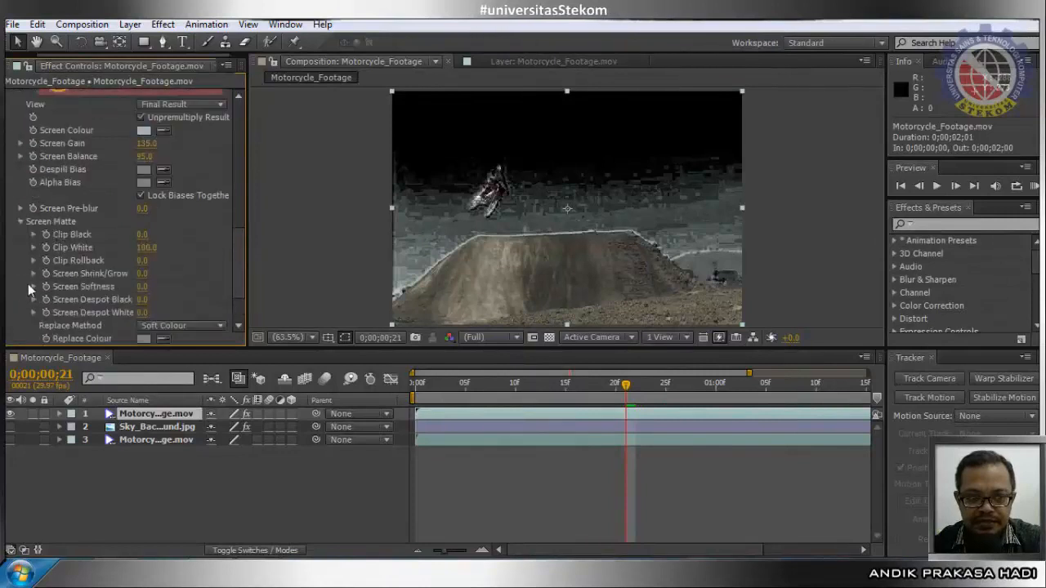
{"action": "left_click_drag", "start_coordinate": [142, 235], "coordinate": [167, 256]}
{"action": "key", "text": "ctrl+d"}
Step: Set Clip Black to 11 in the first Keylight's Screen Matte settings
{"action": "scroll", "coordinate": [169, 188], "scroll_direction": "up", "scroll_amount": 3}
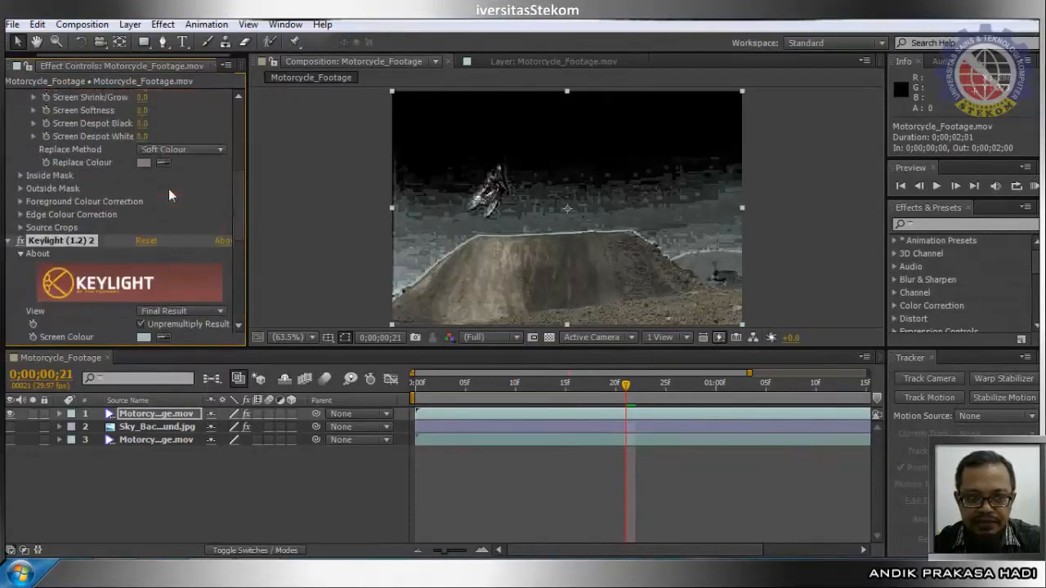
{"action": "scroll", "coordinate": [144, 196], "scroll_direction": "up", "scroll_amount": 4}
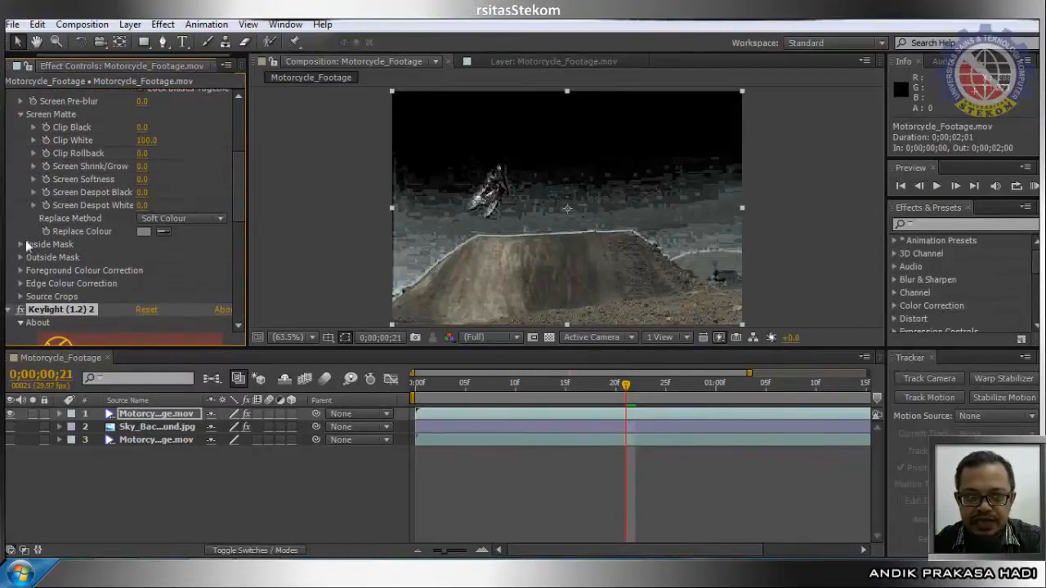
{"action": "left_click_drag", "start_coordinate": [142, 127], "coordinate": [152, 128]}
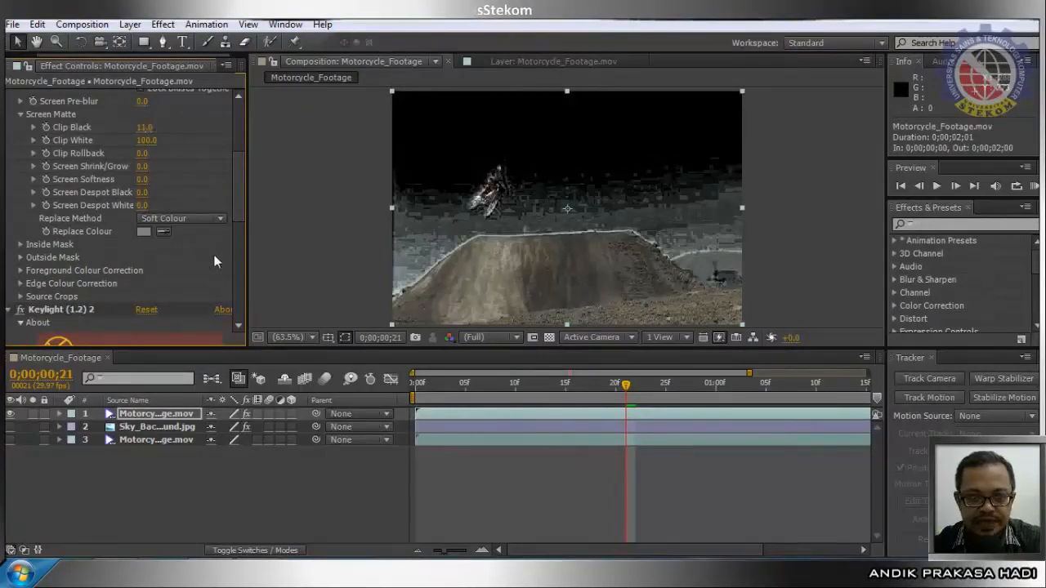
Step: Show the sky layer and the lowest footage layer again, and move back to frame 2 to check the composite
{"action": "left_click", "coordinate": [10, 427]}
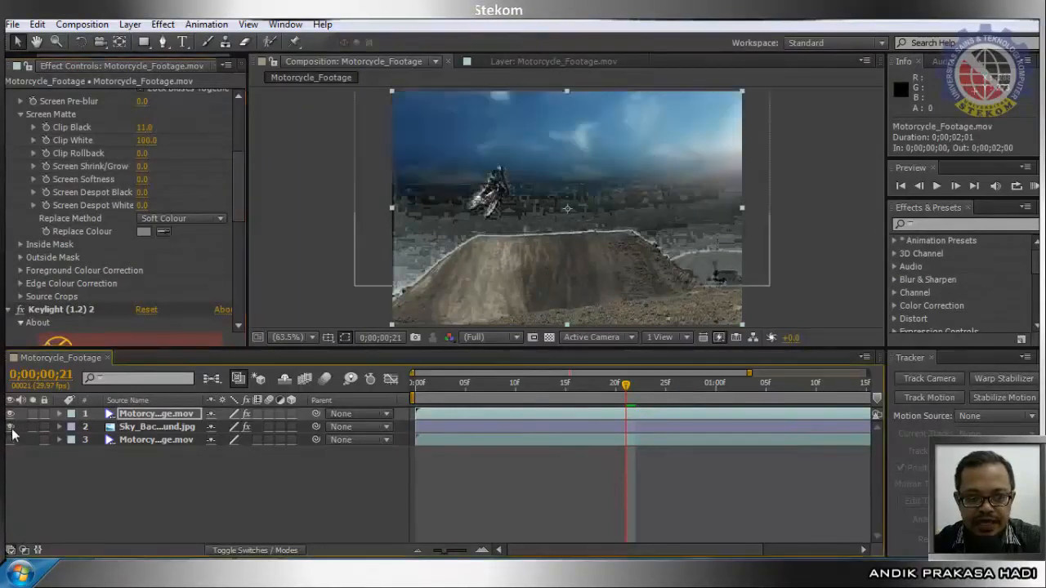
{"action": "left_click", "coordinate": [10, 440]}
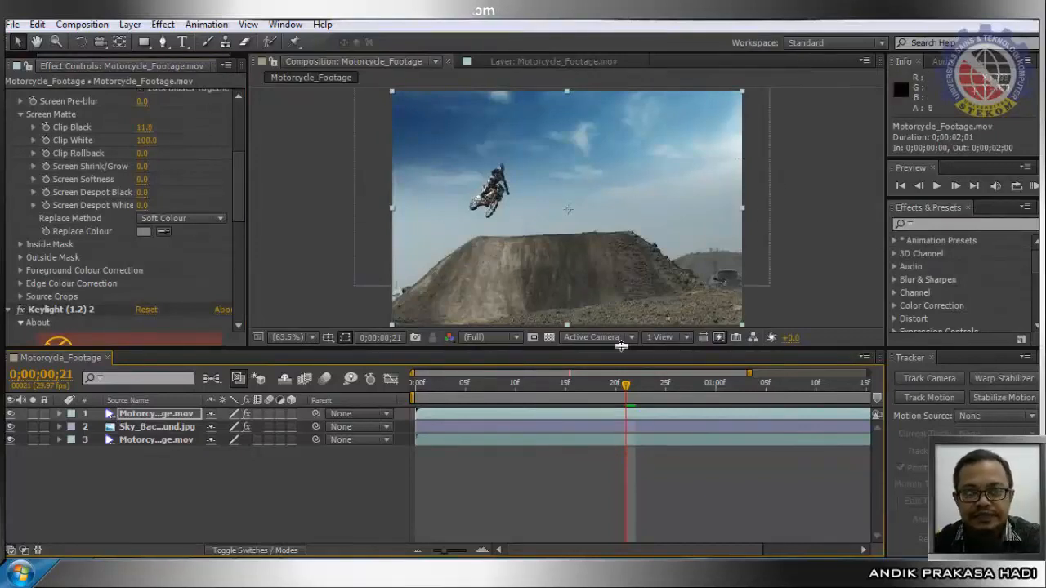
{"action": "left_click_drag", "start_coordinate": [625, 389], "coordinate": [436, 417]}
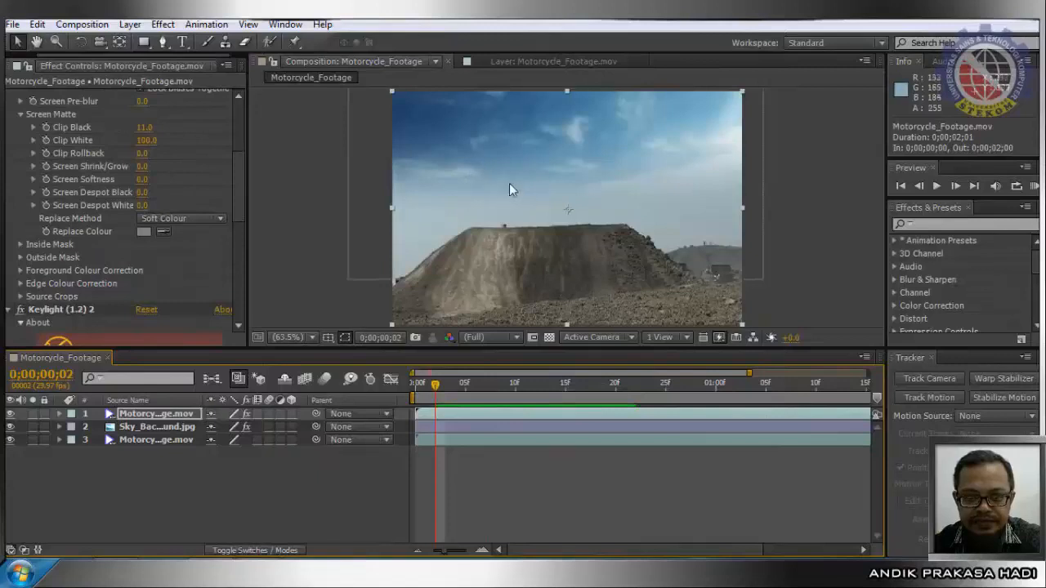
Step: Resample the first Keylight's Screen Colour from the pale sky just above the dirt ramp
{"action": "left_click_drag", "start_coordinate": [236, 218], "coordinate": [236, 172]}
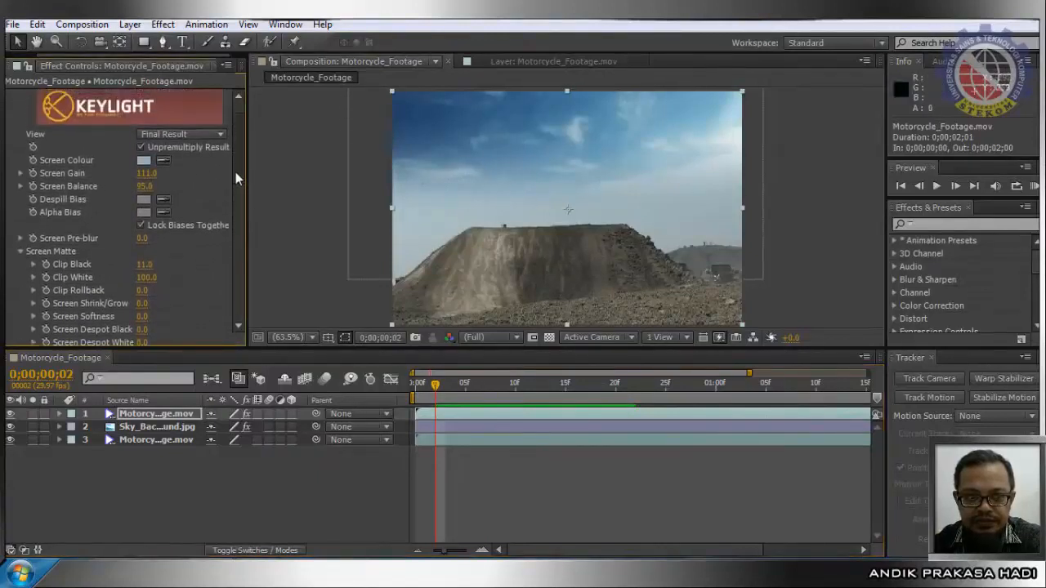
{"action": "left_click", "coordinate": [165, 161]}
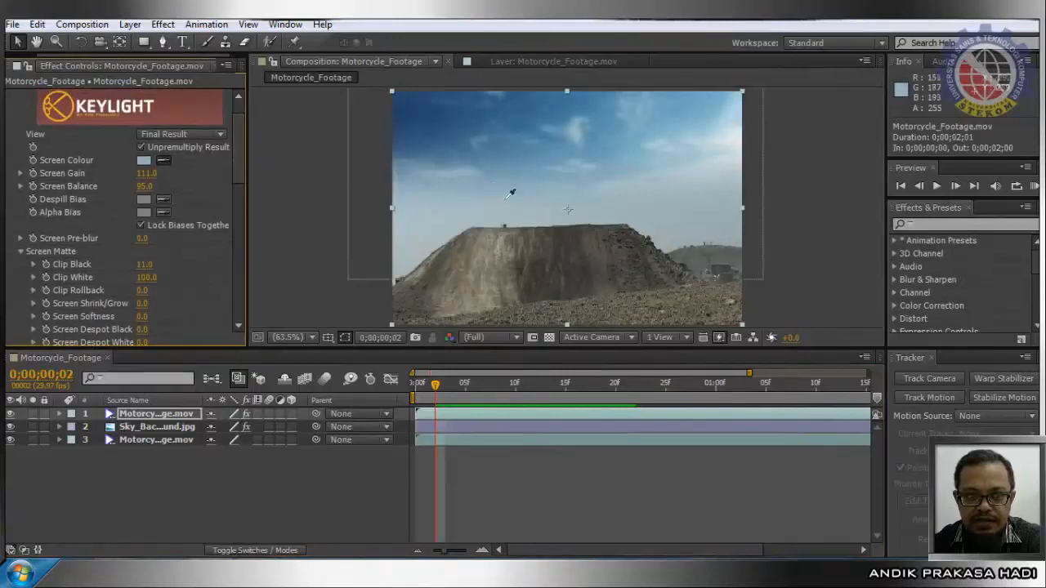
{"action": "left_click", "coordinate": [510, 194]}
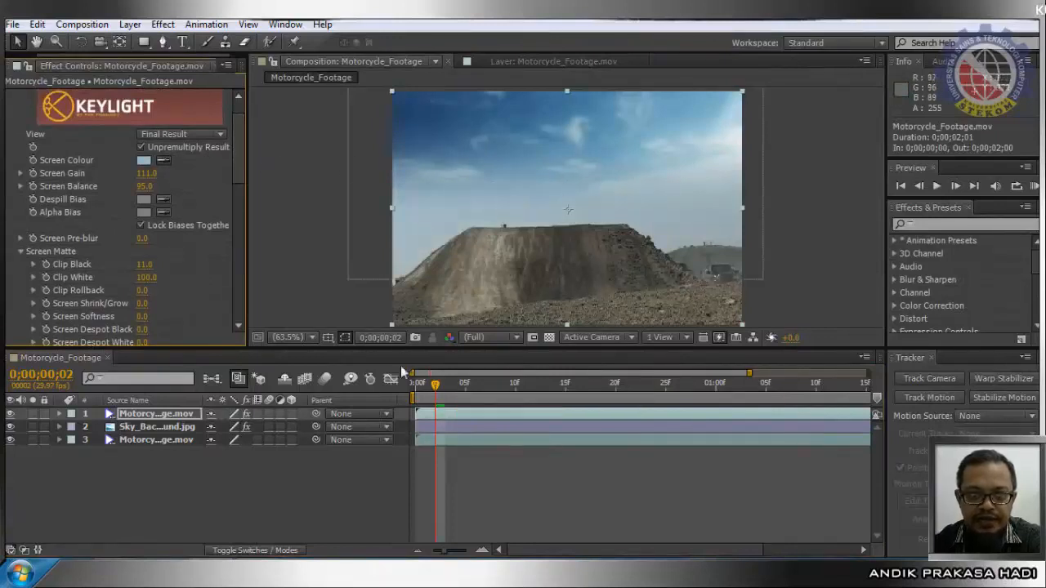
Step: Move to frame 24 and delete the second Keylight from the top footage layer
{"action": "left_click_drag", "start_coordinate": [437, 385], "coordinate": [651, 446]}
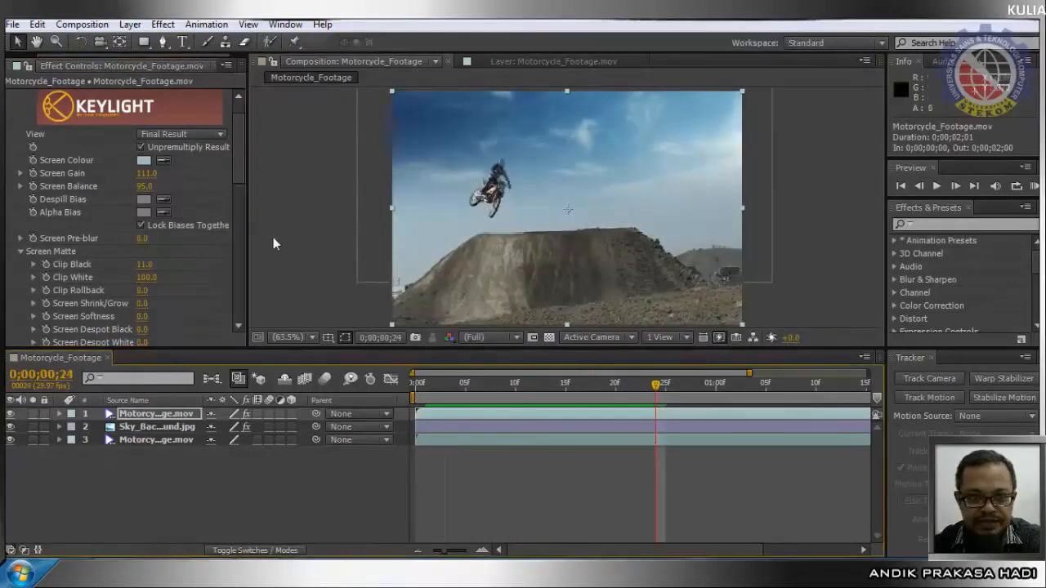
{"action": "scroll", "coordinate": [236, 165], "scroll_direction": "down", "scroll_amount": 2}
{"action": "scroll", "coordinate": [237, 164], "scroll_direction": "down", "scroll_amount": 5}
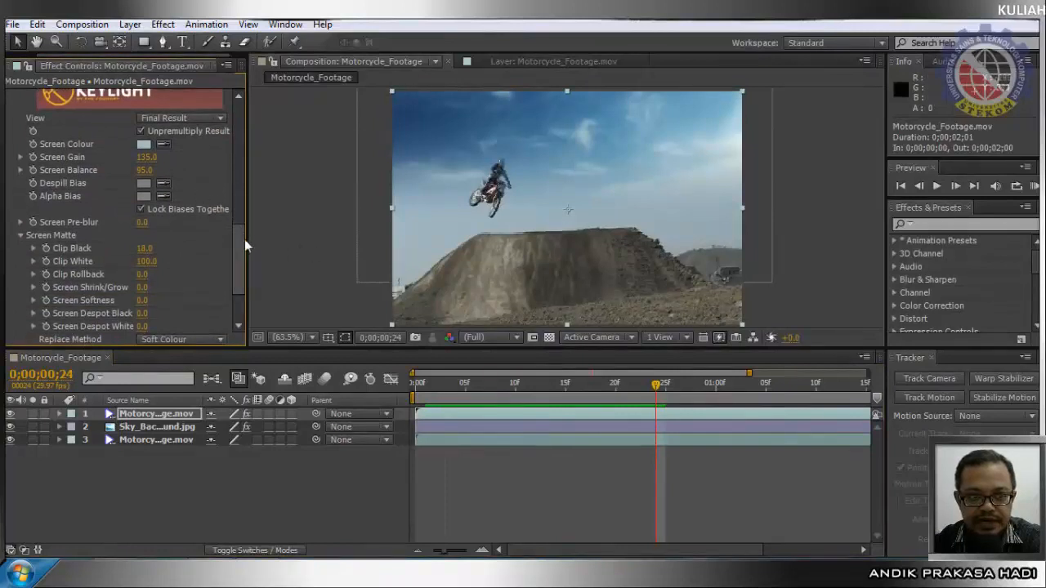
{"action": "scroll", "coordinate": [204, 216], "scroll_direction": "up", "scroll_amount": 3}
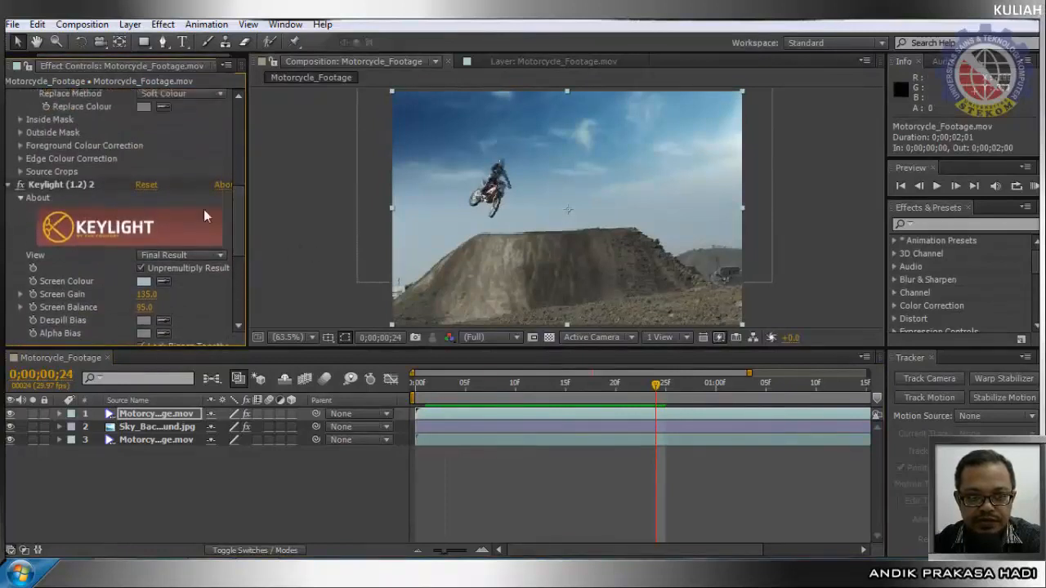
{"action": "left_click", "coordinate": [62, 184]}
{"action": "scroll", "coordinate": [62, 183], "scroll_direction": "up", "scroll_amount": 9}
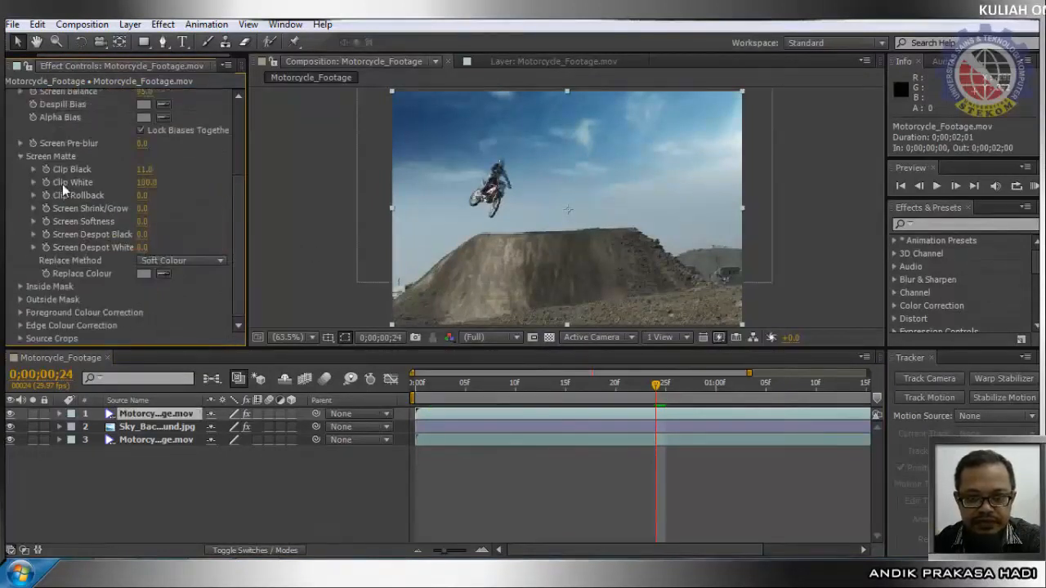
Step: Set the remaining Keylight's Clip Black to 0 and its Screen Gain to 81
{"action": "left_click_drag", "start_coordinate": [152, 171], "coordinate": [111, 169]}
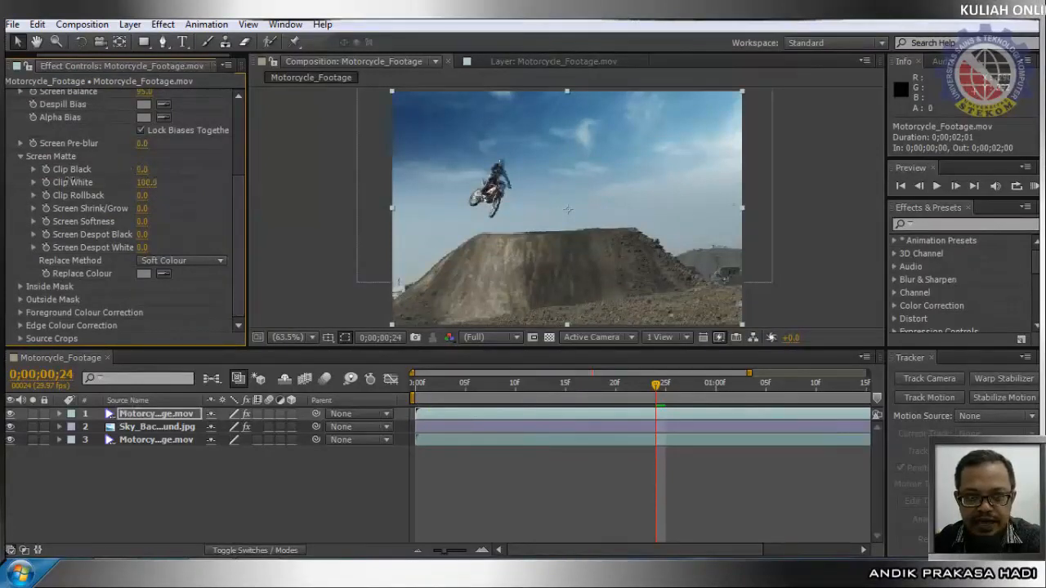
{"action": "left_click_drag", "start_coordinate": [237, 264], "coordinate": [230, 214]}
{"action": "mouse_move", "coordinate": [148, 169]}
{"action": "left_mouse_down"}
{"action": "mouse_move", "coordinate": [128, 173]}
{"action": "mouse_move", "coordinate": [139, 172]}
{"action": "left_mouse_up"}
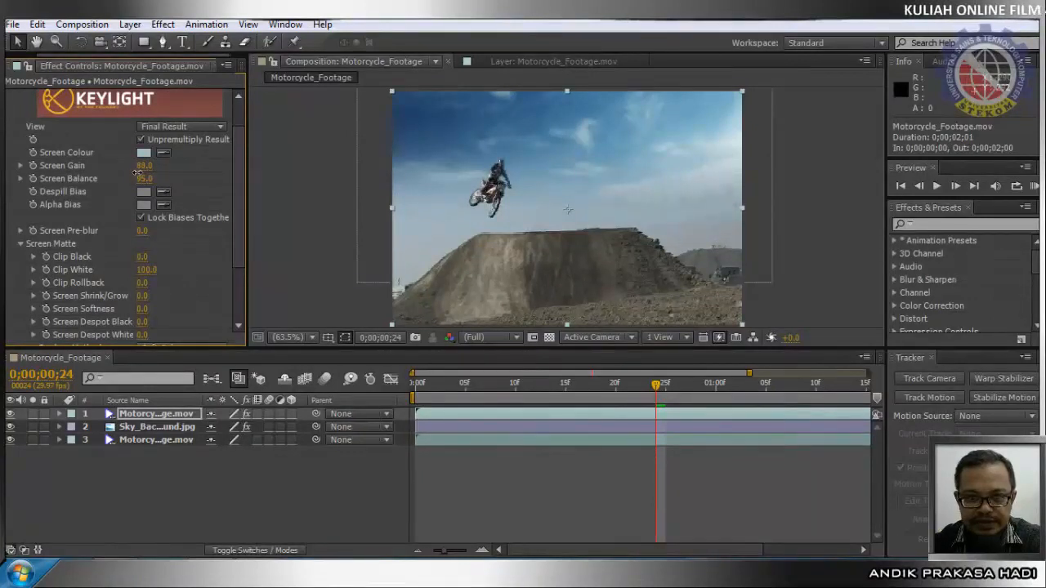
{"action": "left_click_drag", "start_coordinate": [135, 172], "coordinate": [133, 174]}
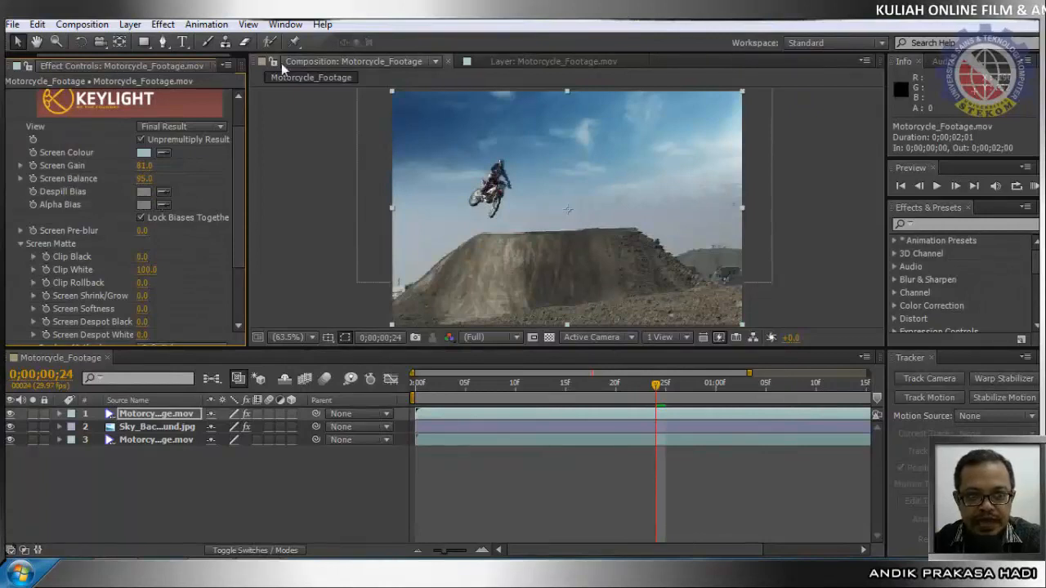
Step: Sample the sky above the ramp's far slope as Despill Bias and try lowering Screen Gain to 53
{"action": "left_click", "coordinate": [163, 194]}
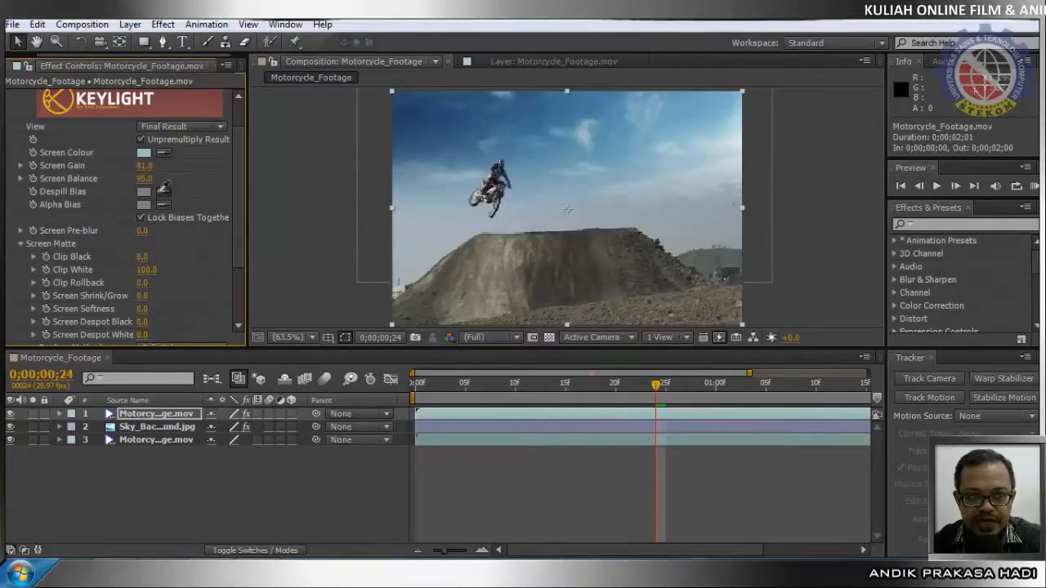
{"action": "left_click", "coordinate": [684, 206]}
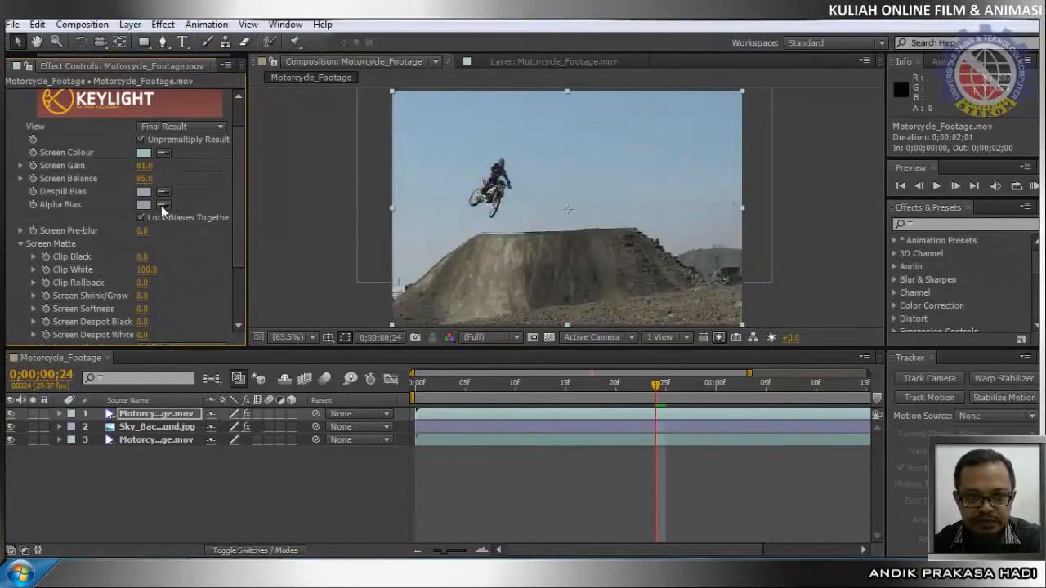
{"action": "left_click", "coordinate": [148, 169]}
{"action": "type", "text": "40"}
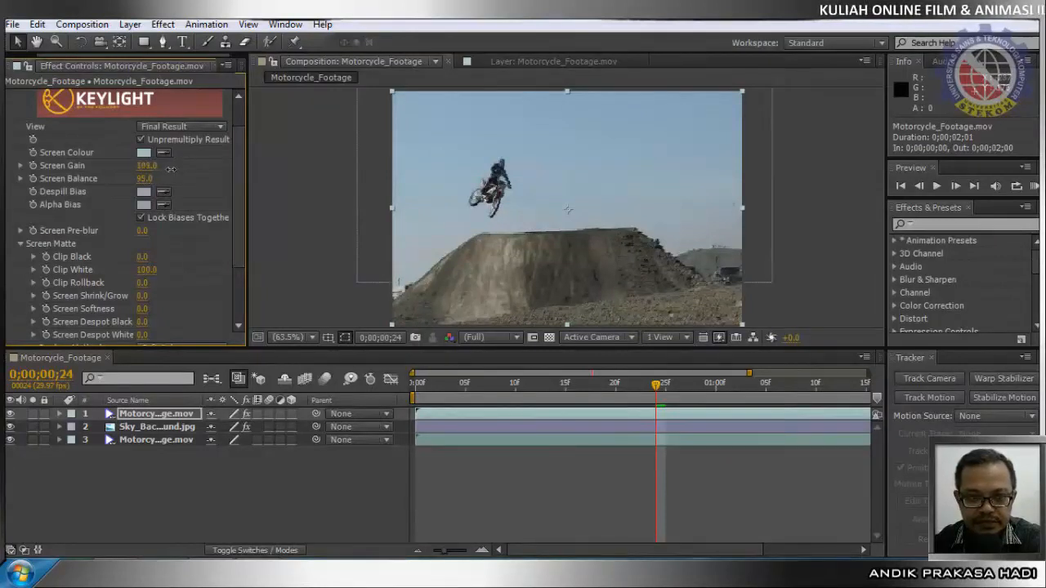
{"action": "key", "text": "Return"}
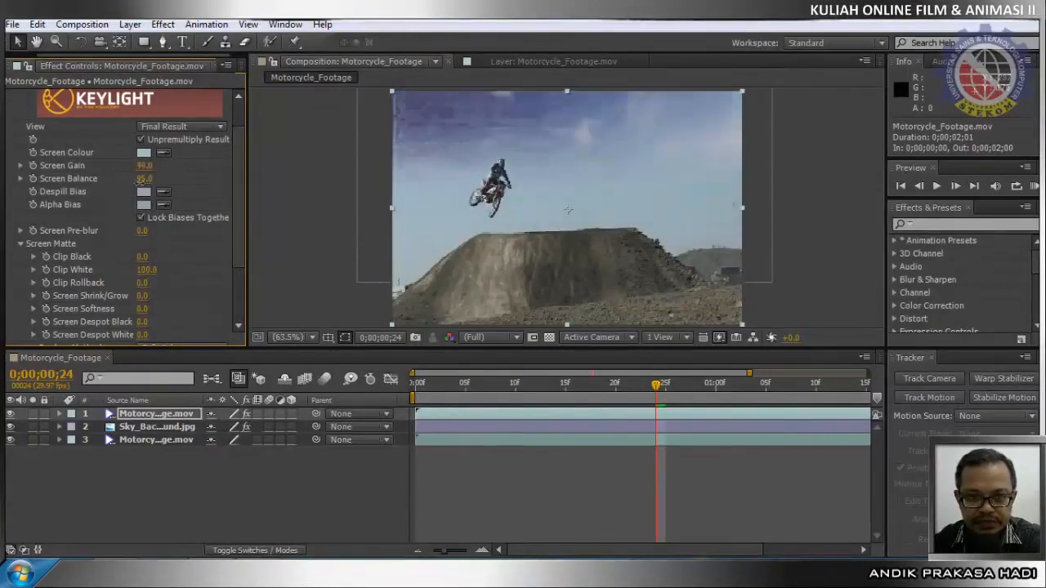
{"action": "left_click_drag", "start_coordinate": [147, 190], "coordinate": [165, 176]}
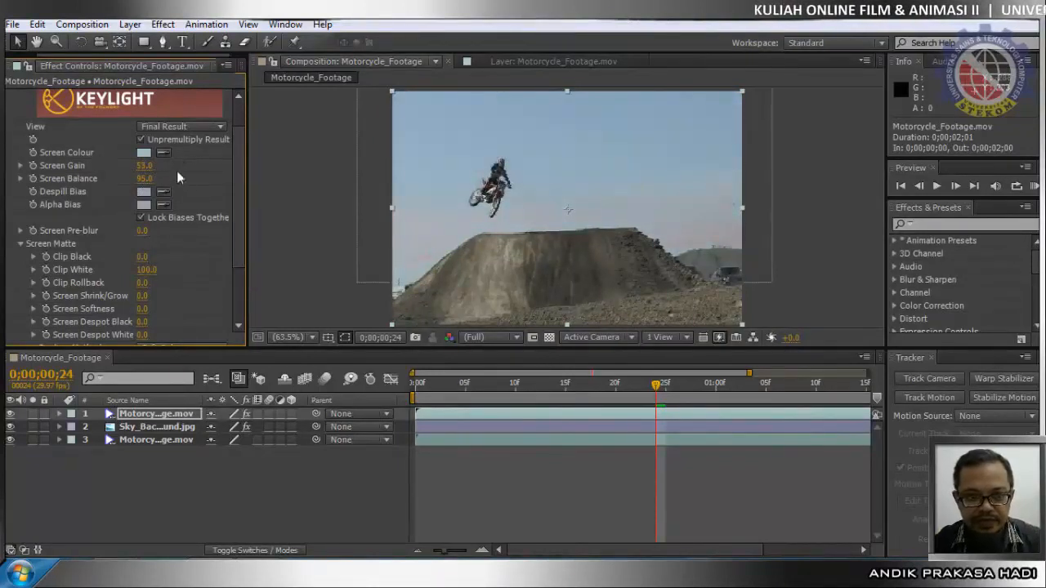
Step: Delete the remaining Keylight from the top footage layer and apply a fresh Keylight (1.2) effect
{"action": "scroll", "coordinate": [179, 169], "scroll_direction": "up", "scroll_amount": 1}
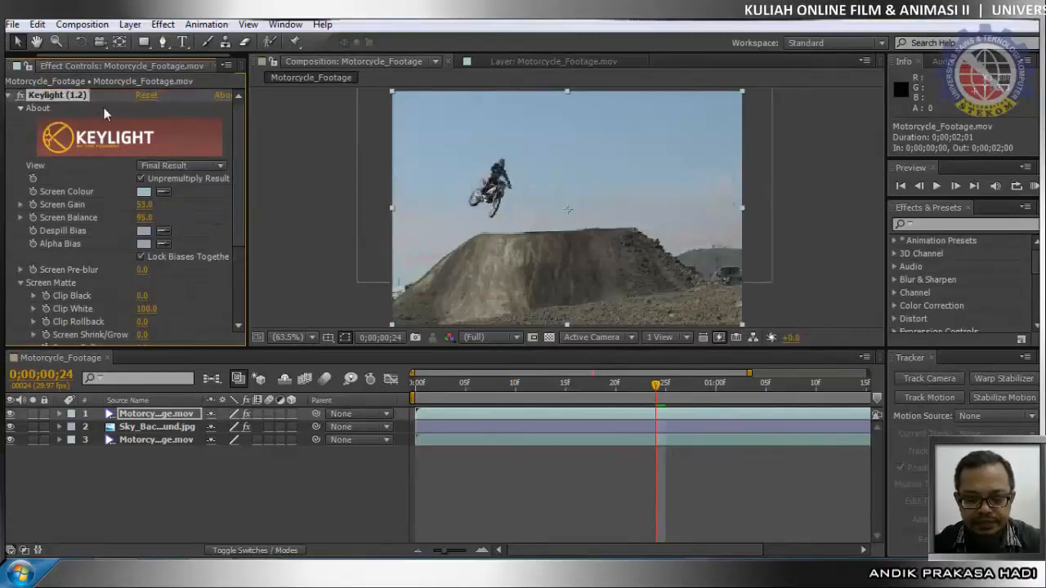
{"action": "key", "text": "Delete"}
{"action": "left_click", "coordinate": [206, 24]}
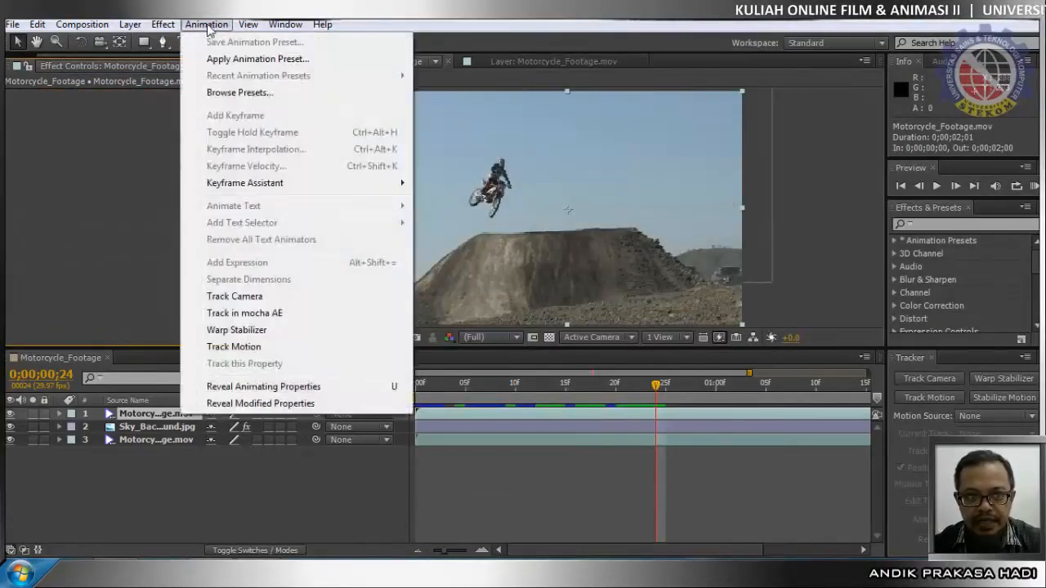
{"action": "mouse_move", "coordinate": [167, 29]}
{"action": "mouse_move", "coordinate": [214, 206]}
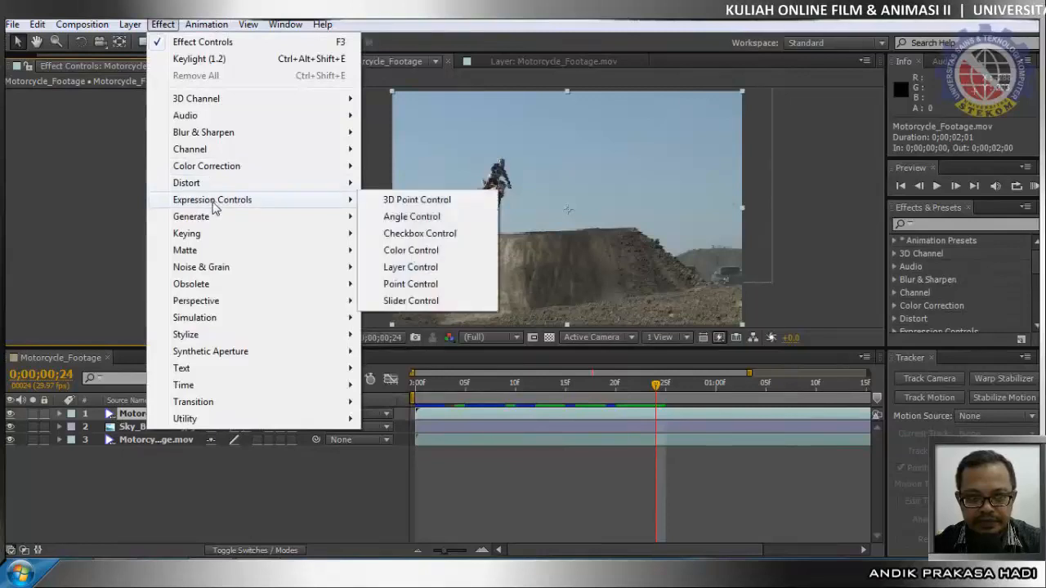
{"action": "mouse_move", "coordinate": [211, 236]}
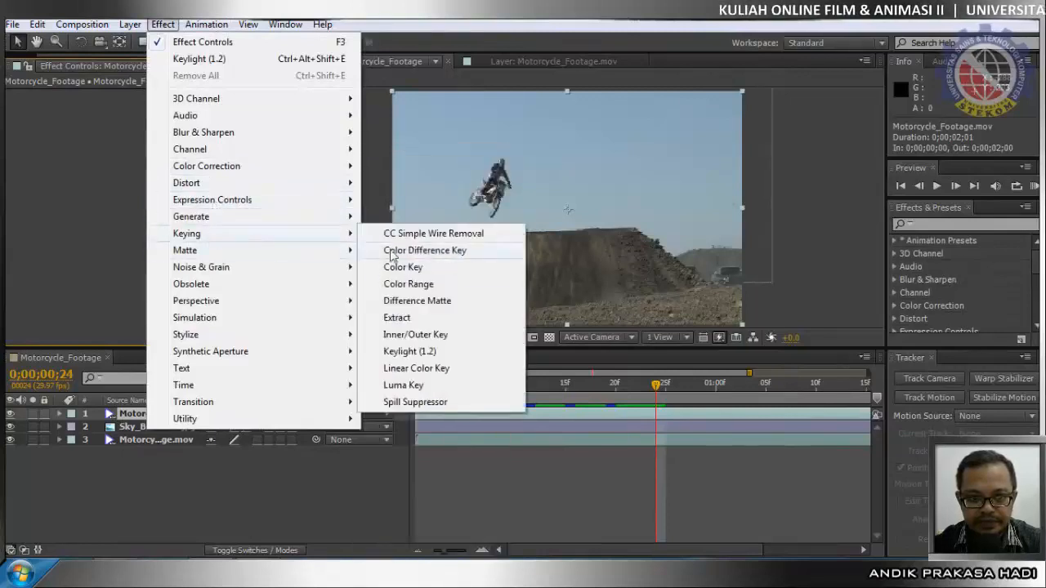
{"action": "left_click", "coordinate": [409, 352]}
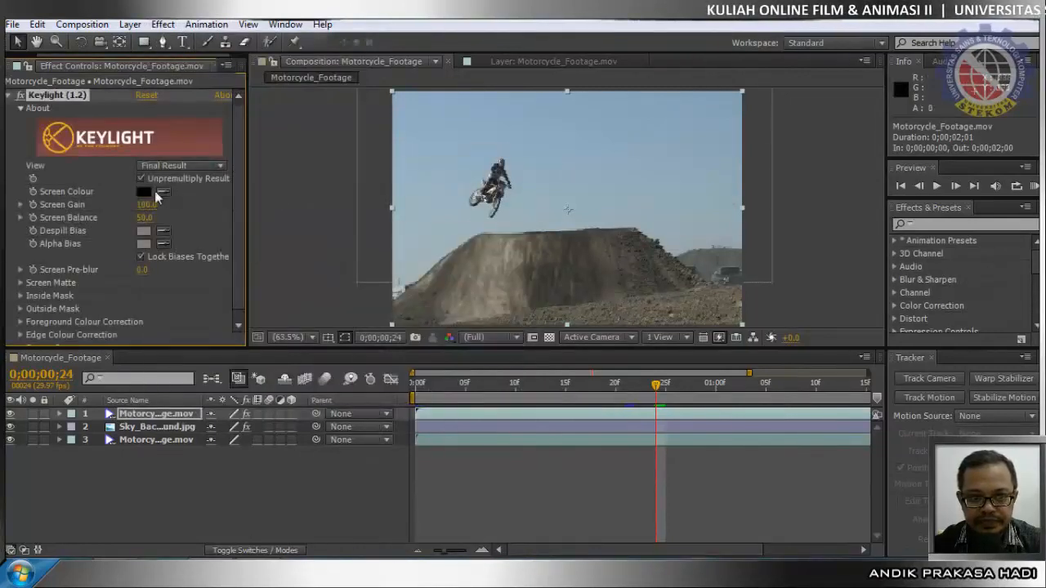
Step: Sample the sky beside the rider as the new Keylight's Screen Colour and set Screen Gain to 82
{"action": "left_click", "coordinate": [163, 192]}
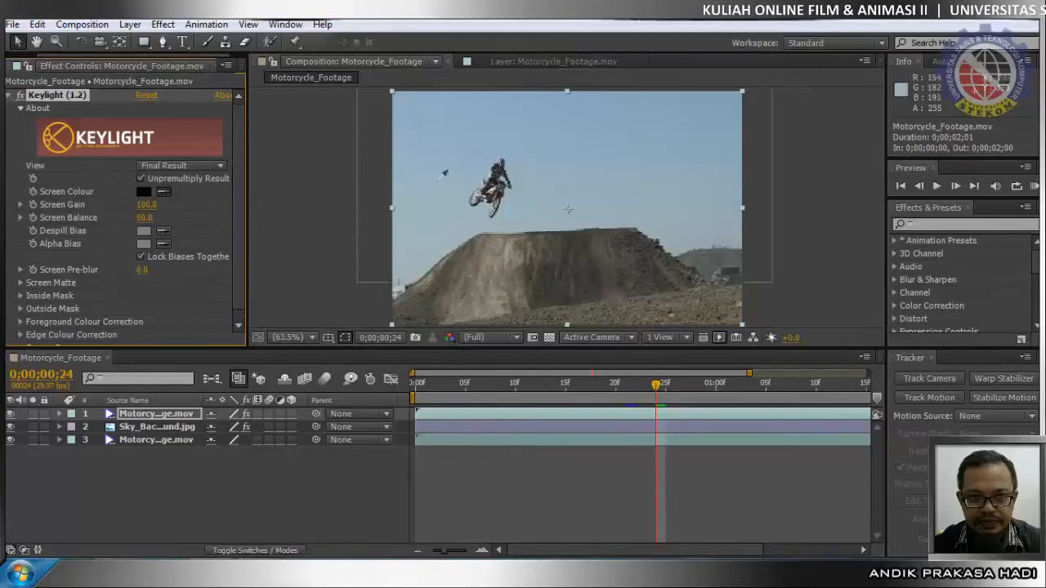
{"action": "left_click", "coordinate": [521, 187]}
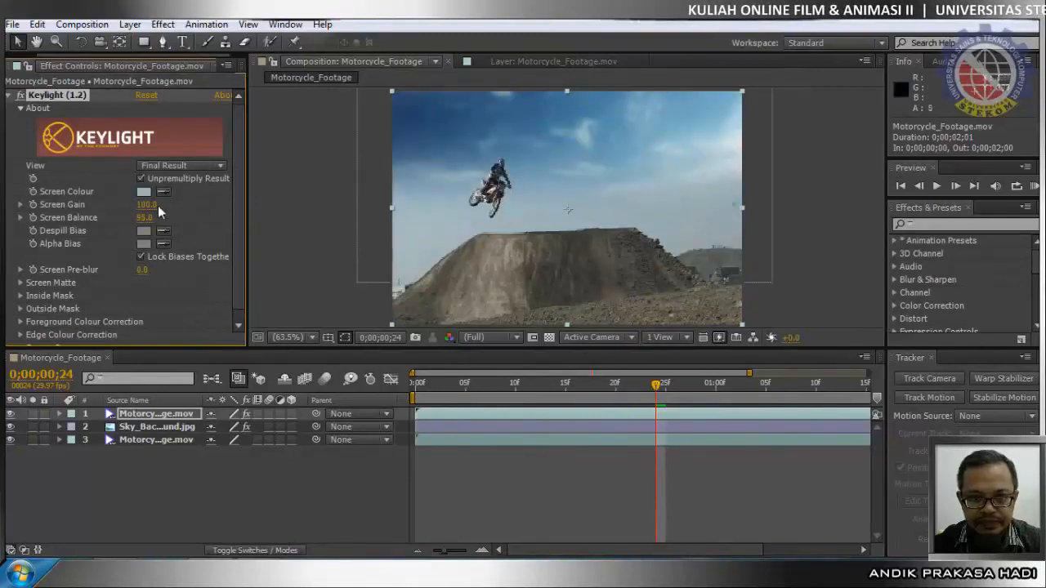
{"action": "mouse_move", "coordinate": [147, 204]}
{"action": "left_mouse_down"}
{"action": "mouse_move", "coordinate": [175, 208]}
{"action": "mouse_move", "coordinate": [146, 218]}
{"action": "left_mouse_up"}
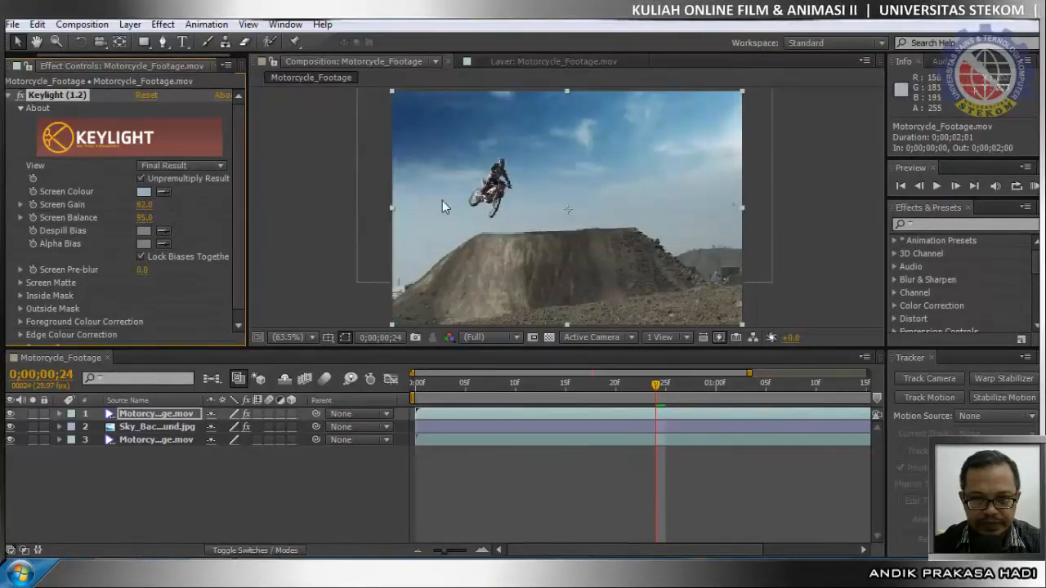
Step: Resample Screen Colour from several spots in the pale sky around the rider, finishing right beside the motorcycle
{"action": "left_click", "coordinate": [164, 191]}
{"action": "left_click", "coordinate": [421, 238]}
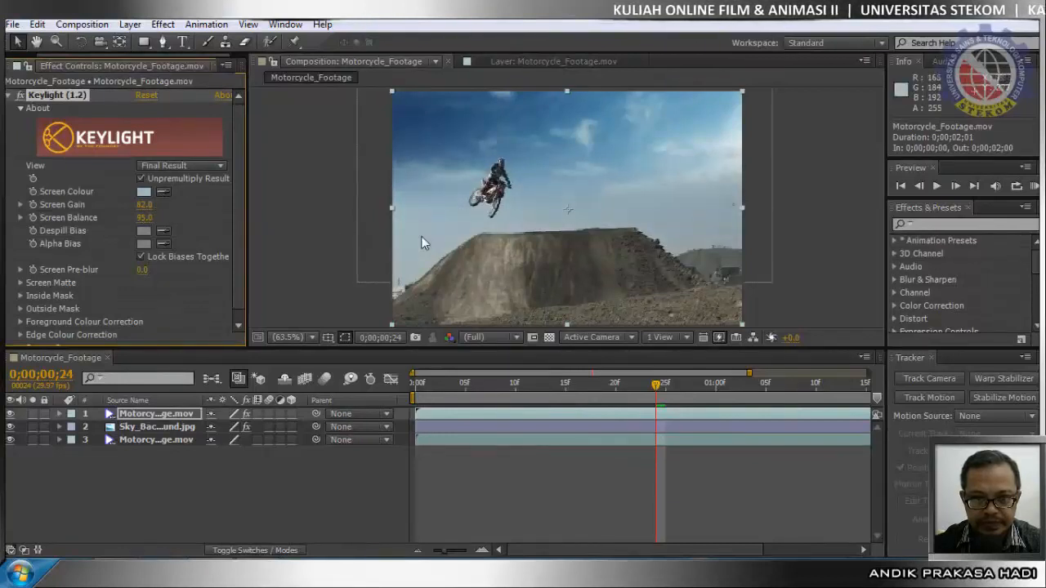
{"action": "left_click", "coordinate": [164, 191]}
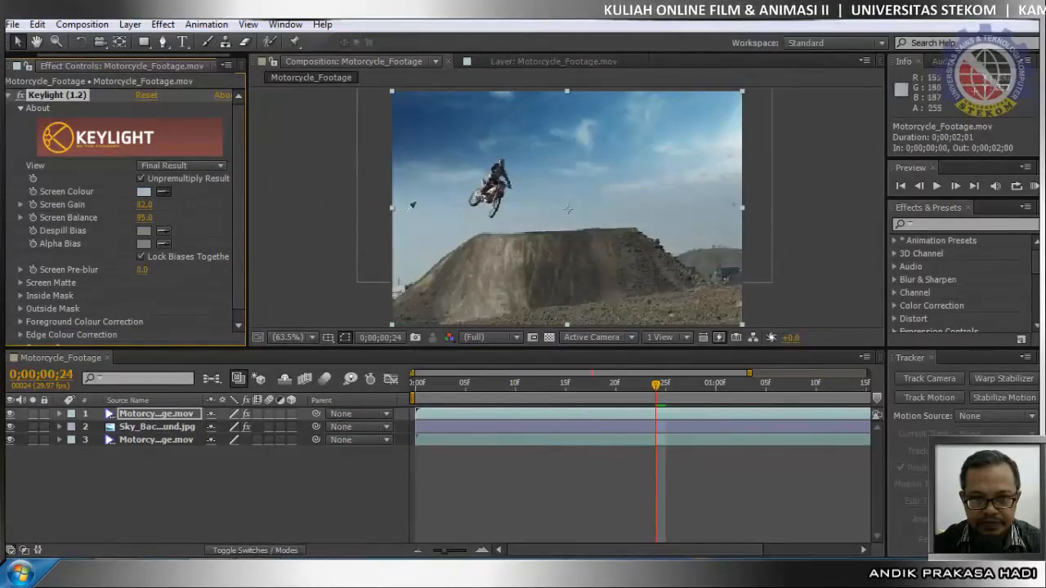
{"action": "left_click", "coordinate": [542, 193]}
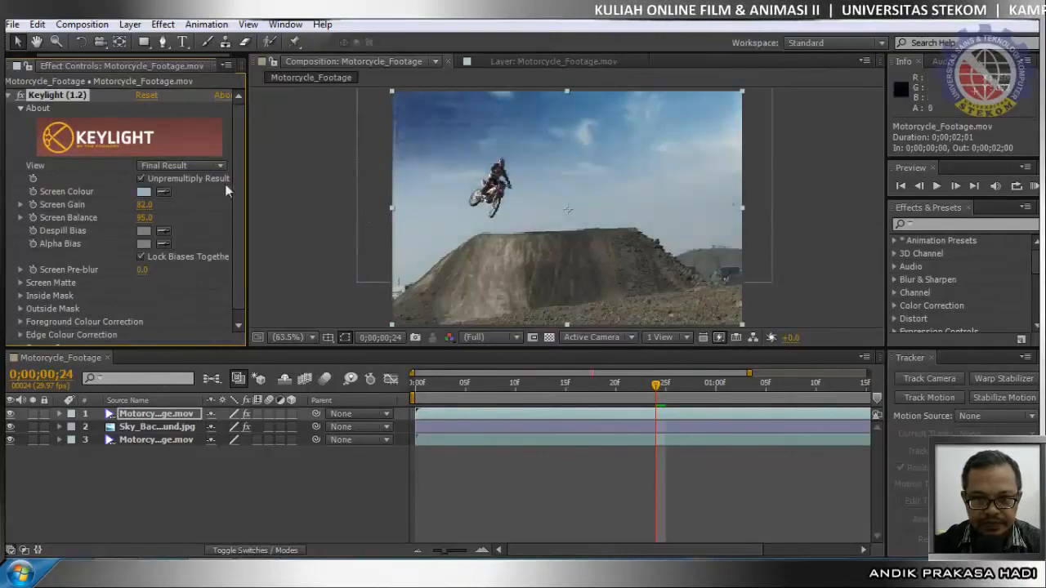
{"action": "left_click", "coordinate": [163, 192]}
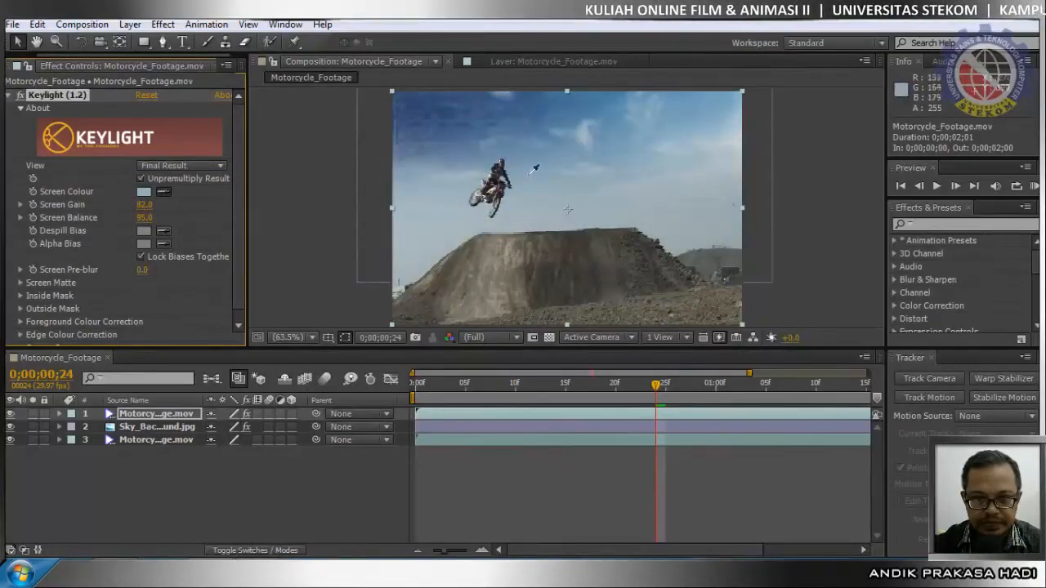
{"action": "left_click", "coordinate": [533, 172]}
{"action": "left_click", "coordinate": [164, 193]}
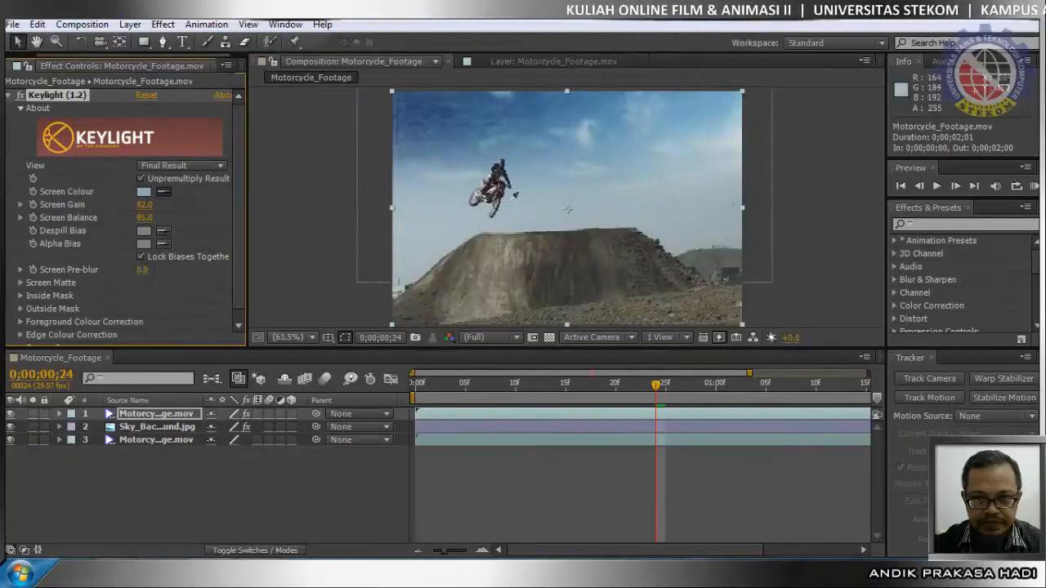
{"action": "left_click", "coordinate": [513, 196]}
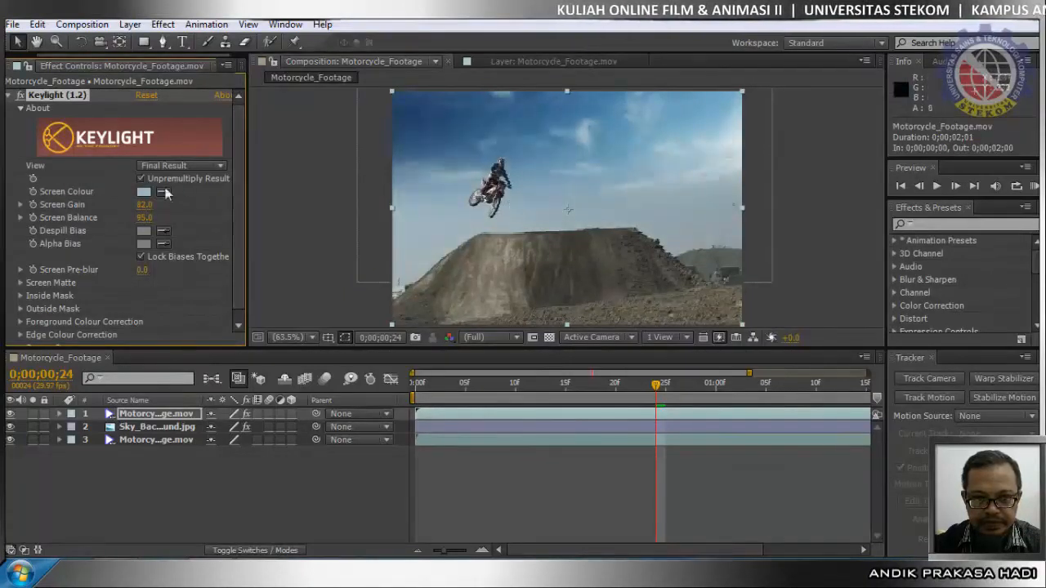
Step: Set the Keylight's Screen Gain to 87 and its Screen Matte Clip Black to 20
{"action": "left_click_drag", "start_coordinate": [146, 202], "coordinate": [157, 206]}
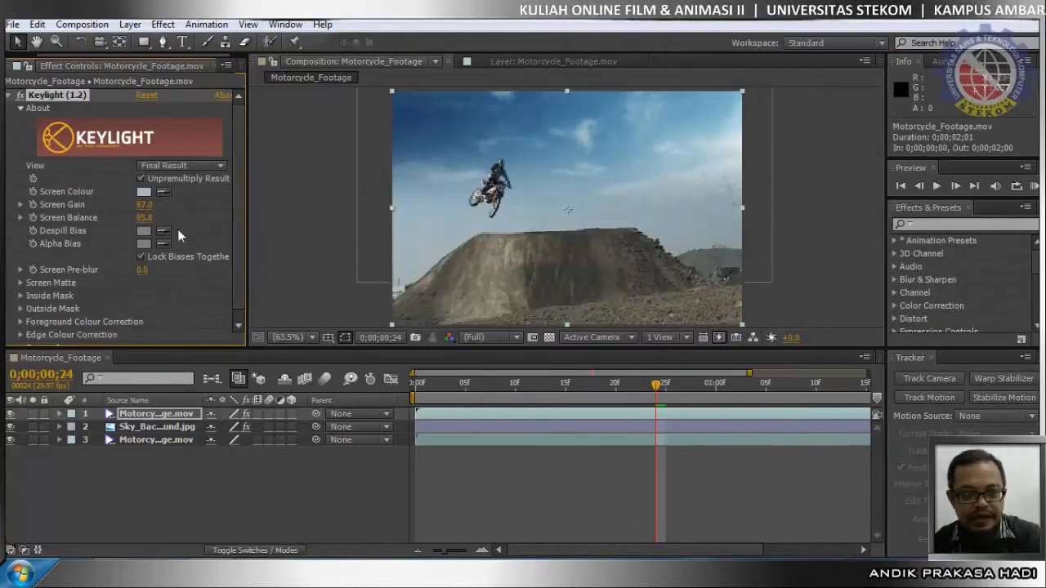
{"action": "left_click", "coordinate": [20, 282]}
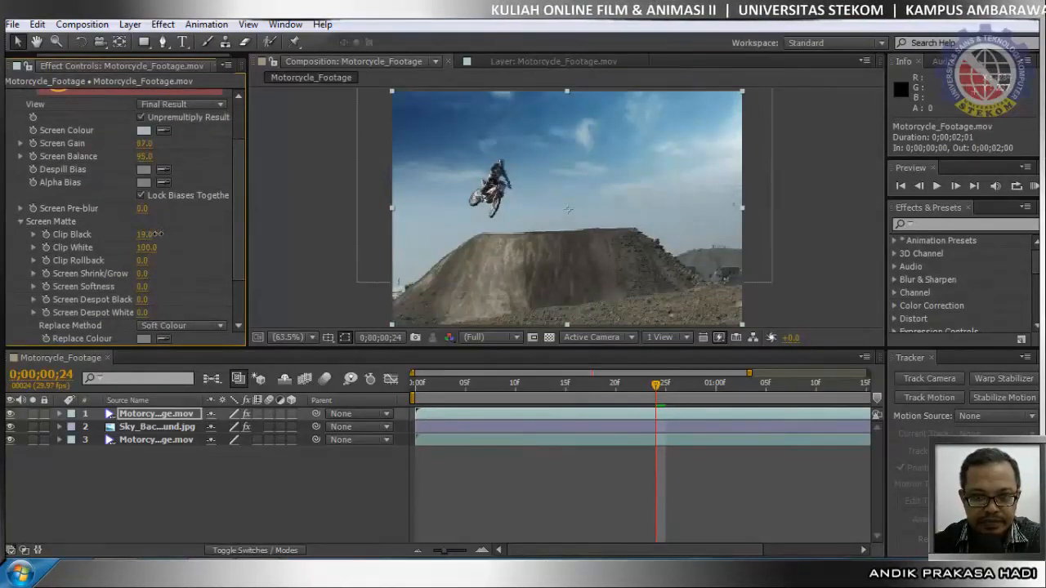
{"action": "left_click_drag", "start_coordinate": [158, 234], "coordinate": [173, 236]}
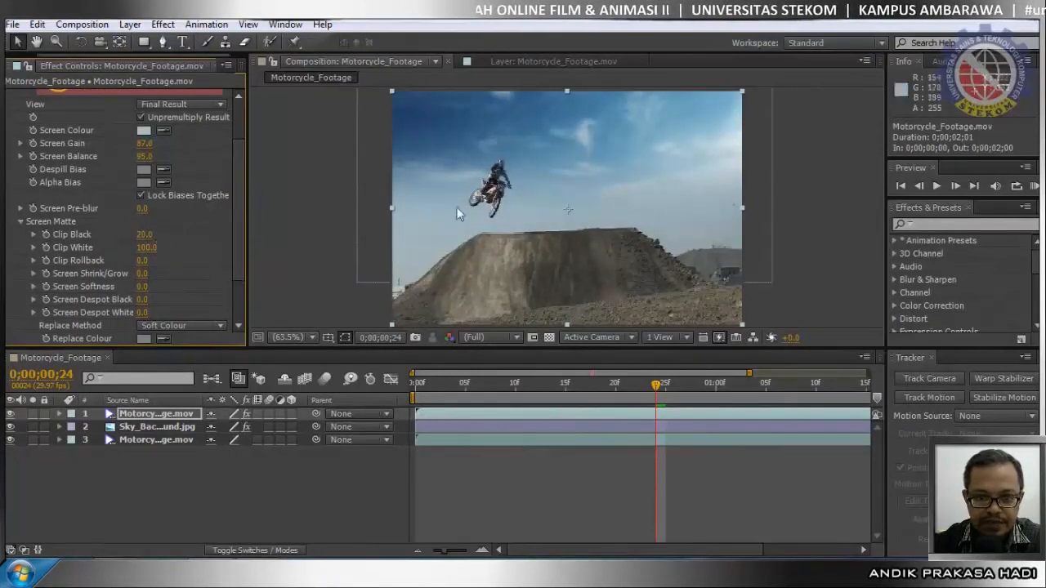
Step: Set the top footage layer's Keylight Clip Black to 5 and its Screen Gain to 100
{"action": "left_click_drag", "start_coordinate": [657, 384], "coordinate": [660, 418]}
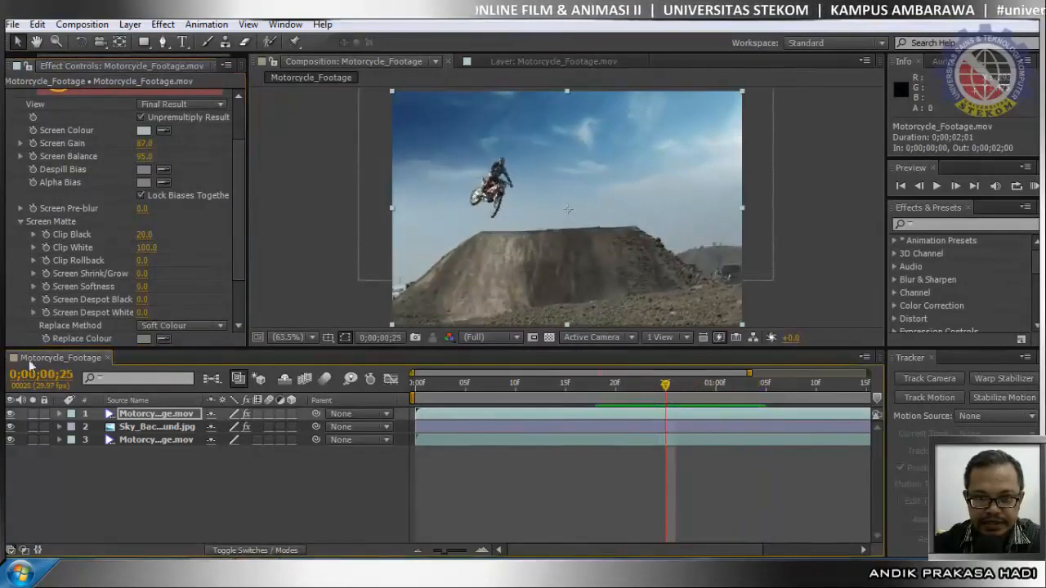
{"action": "left_click_drag", "start_coordinate": [137, 235], "coordinate": [143, 234]}
{"action": "left_click_drag", "start_coordinate": [144, 143], "coordinate": [150, 145]}
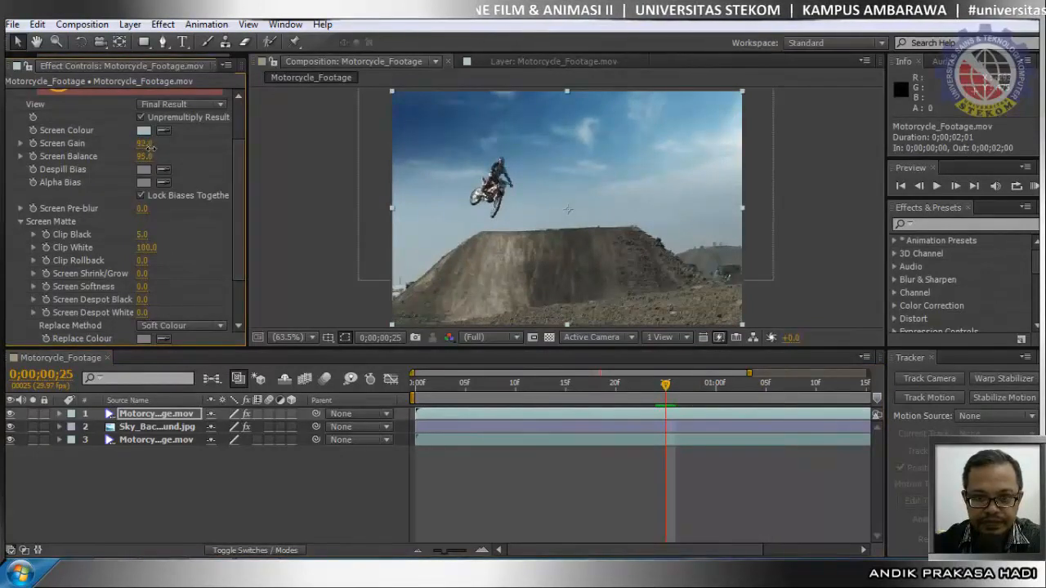
{"action": "left_click", "coordinate": [147, 143]}
{"action": "type", "text": "100"}
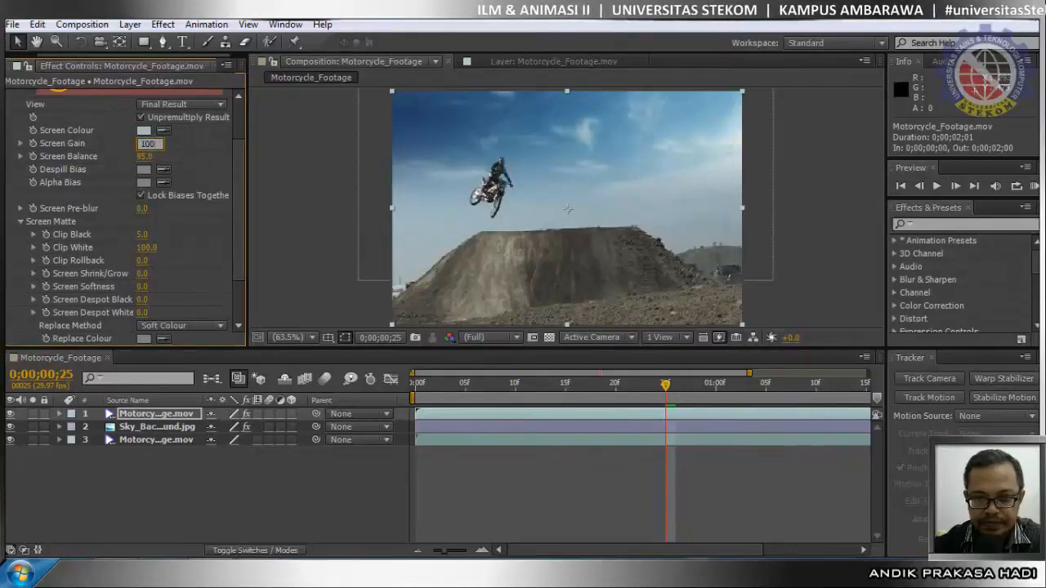
{"action": "key", "text": "Return"}
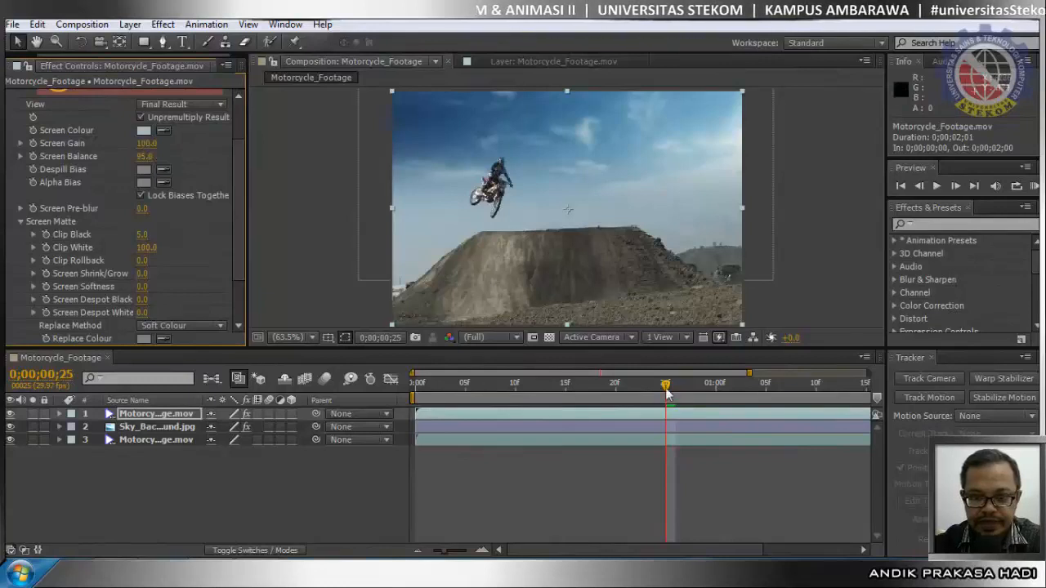
Step: At 0;00;02;00, add a Color Key effect to the top footage layer and sample the pale sky beside the dirt mound as Key Color
{"action": "left_click_drag", "start_coordinate": [664, 386], "coordinate": [630, 421]}
{"action": "left_click_drag", "start_coordinate": [646, 423], "coordinate": [899, 466]}
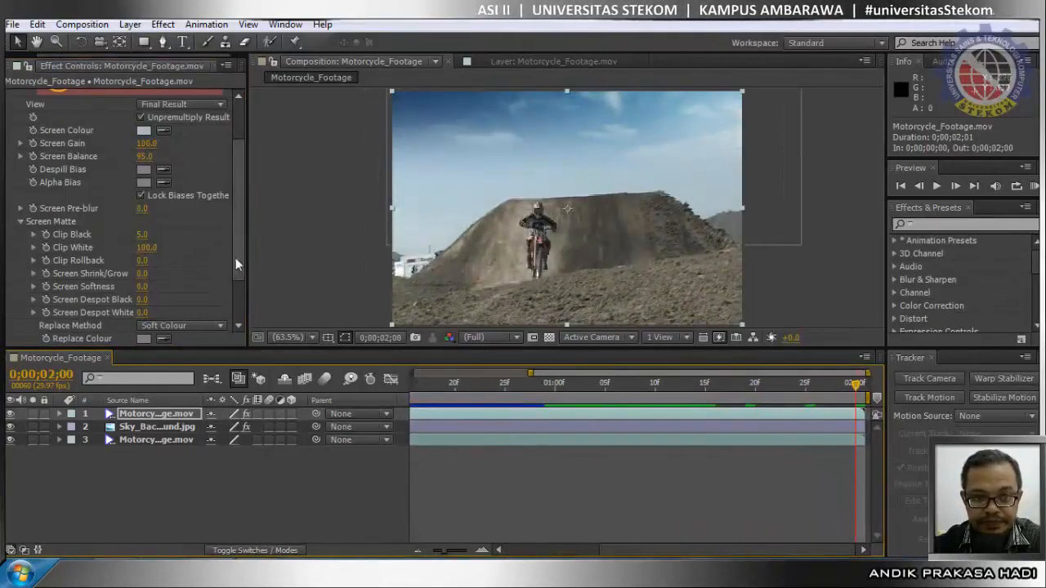
{"action": "left_click_drag", "start_coordinate": [234, 257], "coordinate": [244, 194]}
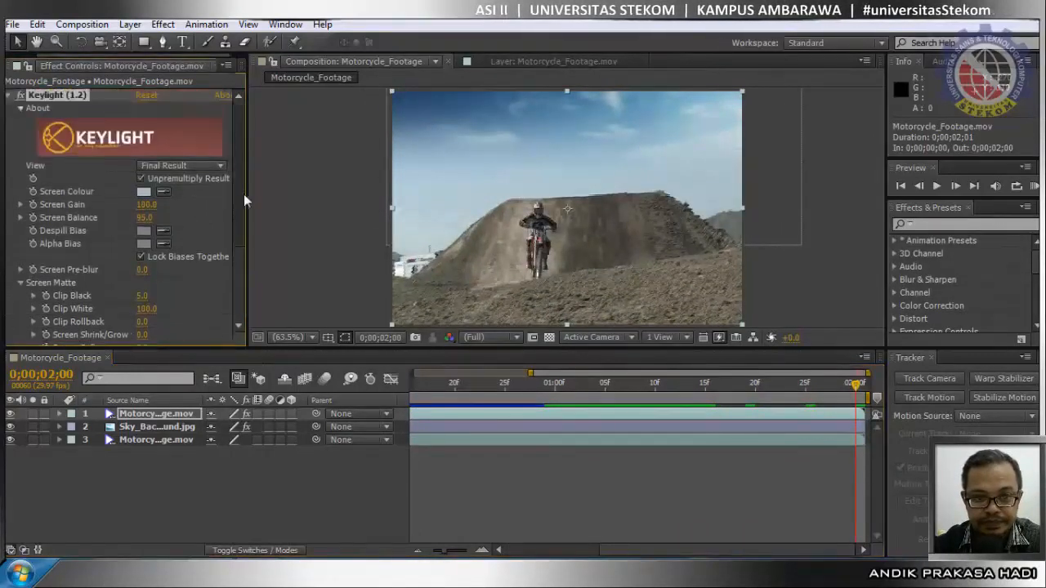
{"action": "left_click", "coordinate": [10, 96]}
{"action": "left_click", "coordinate": [164, 24]}
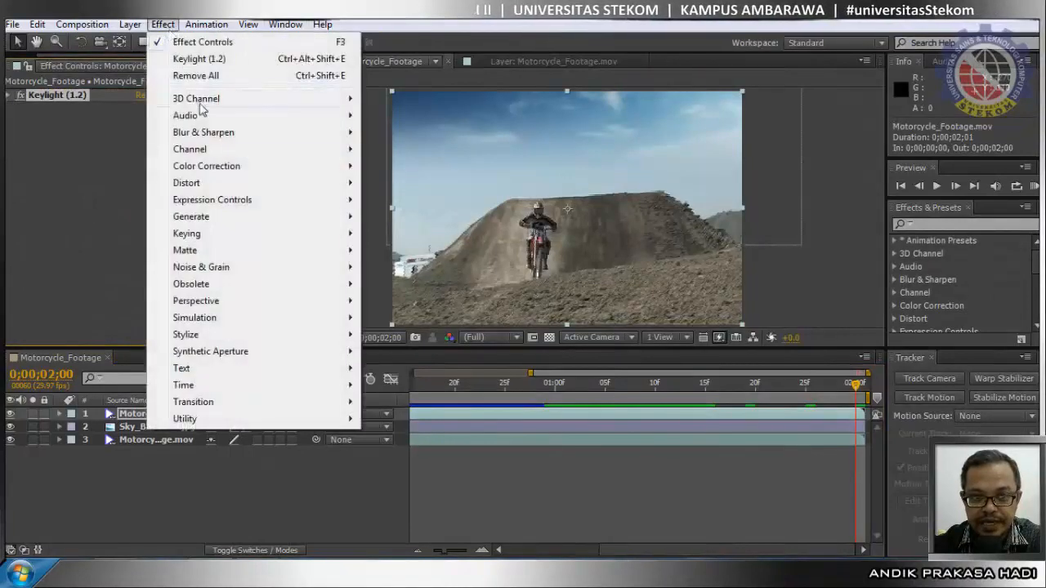
{"action": "mouse_move", "coordinate": [241, 241]}
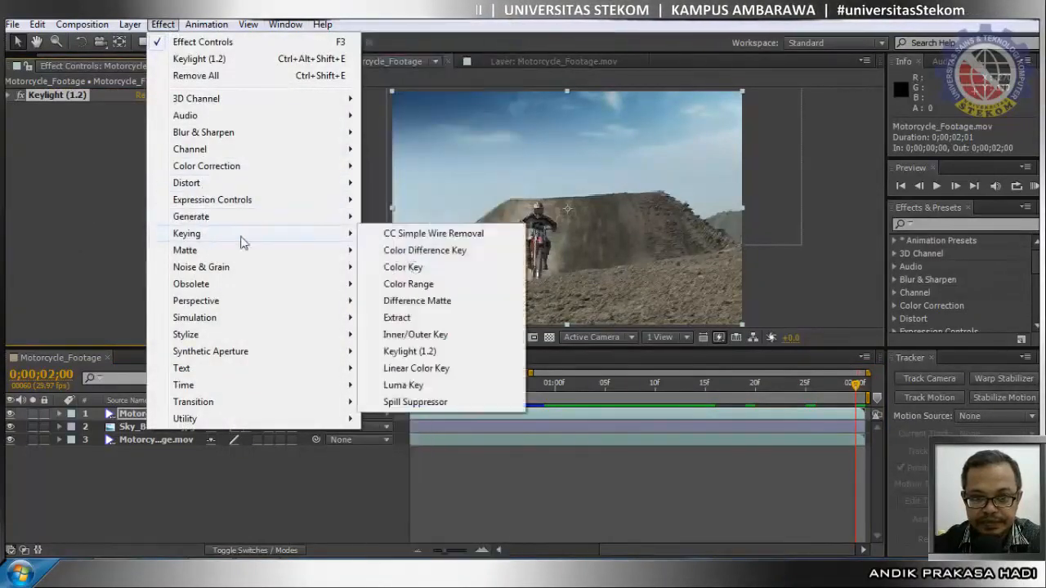
{"action": "left_click", "coordinate": [411, 270]}
{"action": "left_click", "coordinate": [163, 120]}
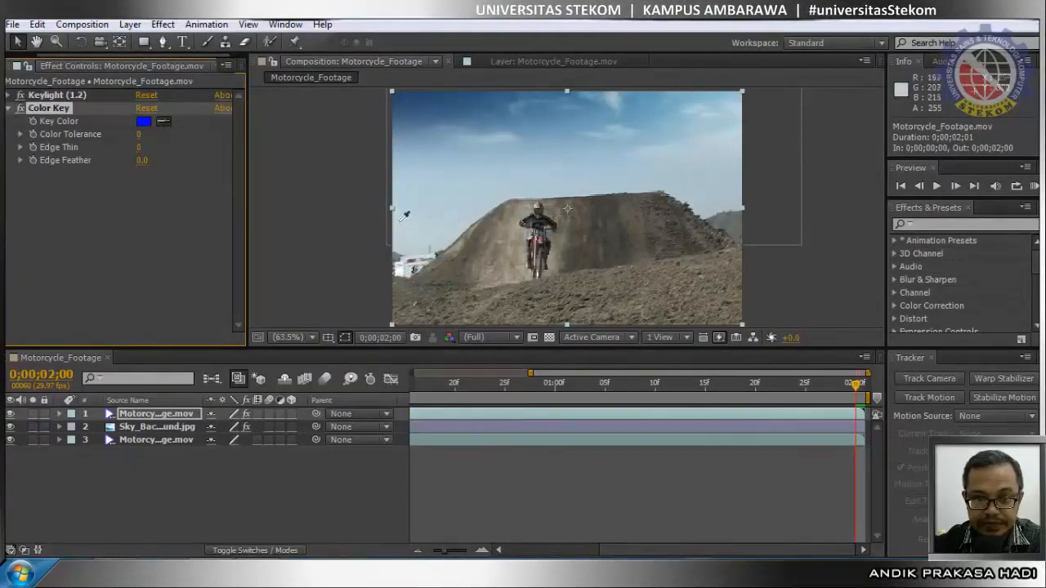
{"action": "left_click", "coordinate": [400, 220]}
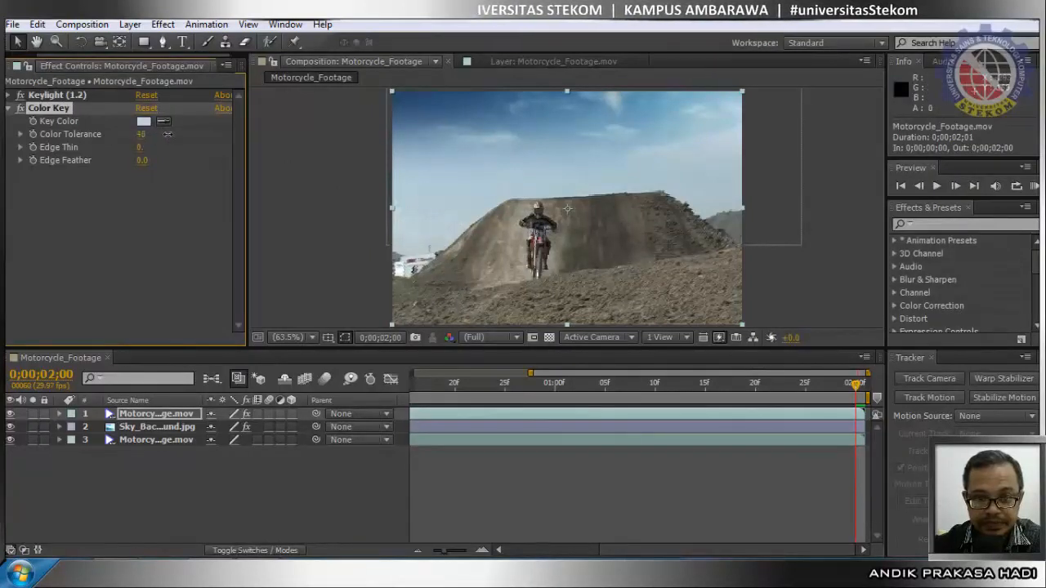
Step: Set the Color Key's Color Tolerance to 88, Edge Thin to 1 and Edge Feather to 3.5
{"action": "mouse_move", "coordinate": [184, 138]}
{"action": "left_mouse_down"}
{"action": "mouse_move", "coordinate": [143, 148]}
{"action": "mouse_move", "coordinate": [166, 144]}
{"action": "left_mouse_up"}
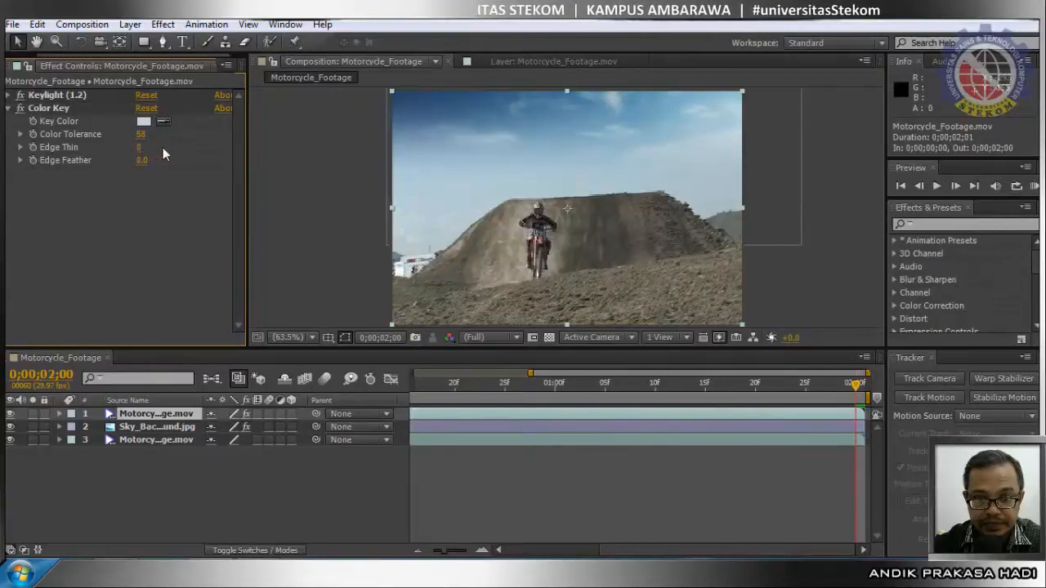
{"action": "left_click_drag", "start_coordinate": [139, 148], "coordinate": [155, 153]}
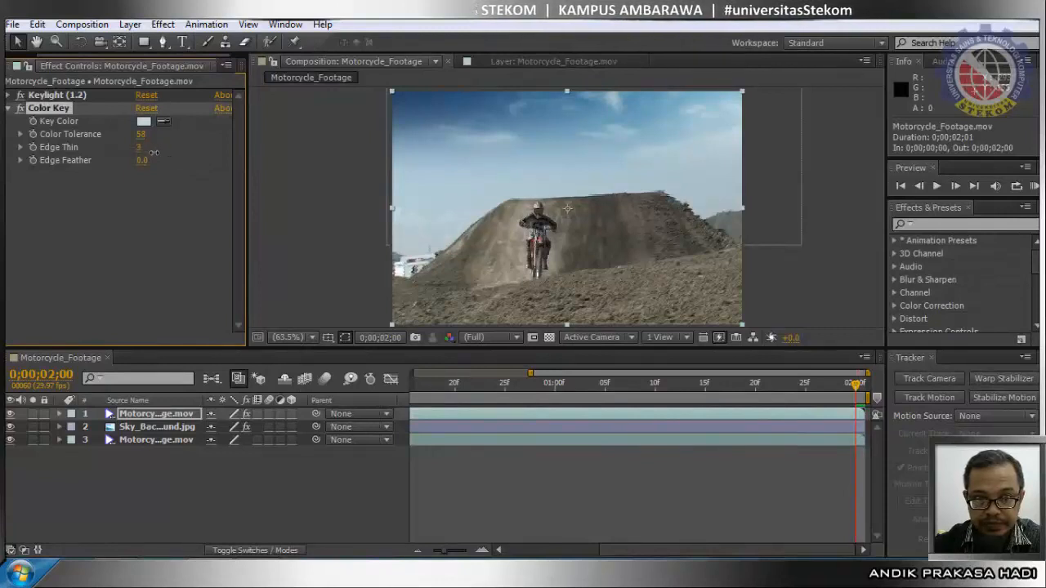
{"action": "left_click_drag", "start_coordinate": [142, 160], "coordinate": [155, 160]}
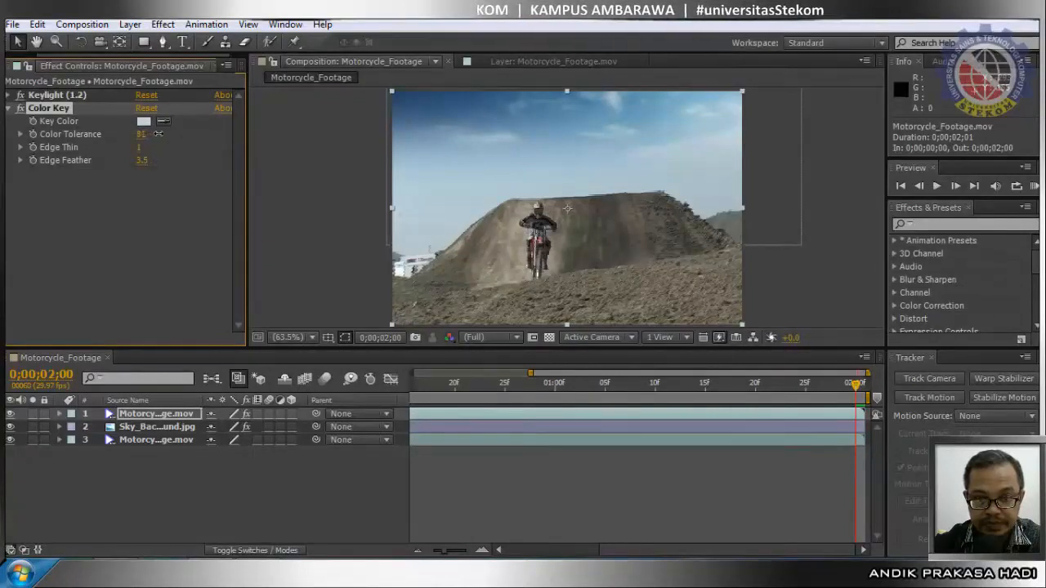
Step: Check the jump at 0;00;00;22 and set Keylight's Clip Black to 0, Screen Gain to 122 and Screen Balance to 10
{"action": "left_click_drag", "start_coordinate": [857, 384], "coordinate": [476, 385]}
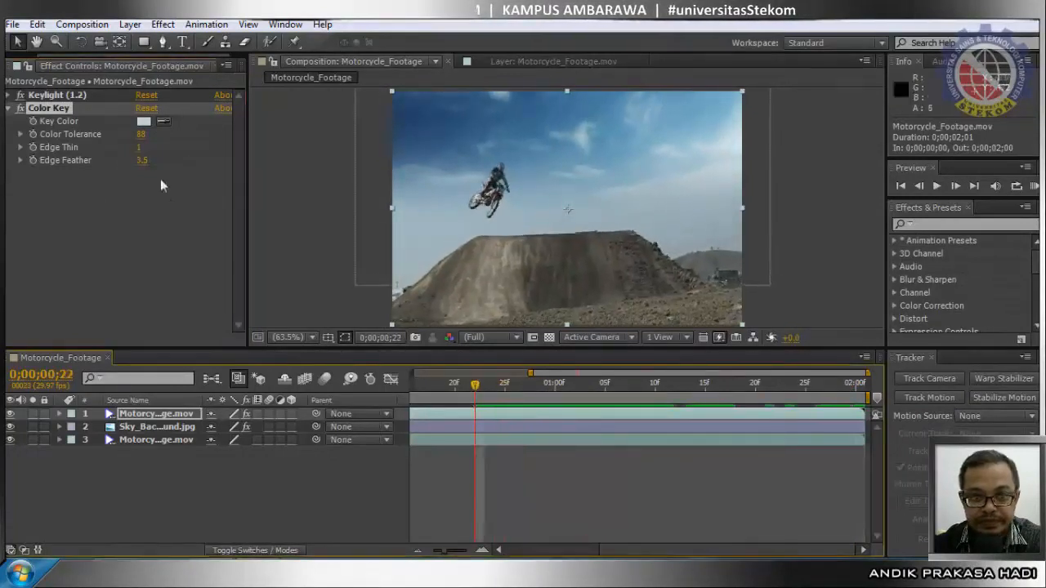
{"action": "left_click", "coordinate": [10, 96]}
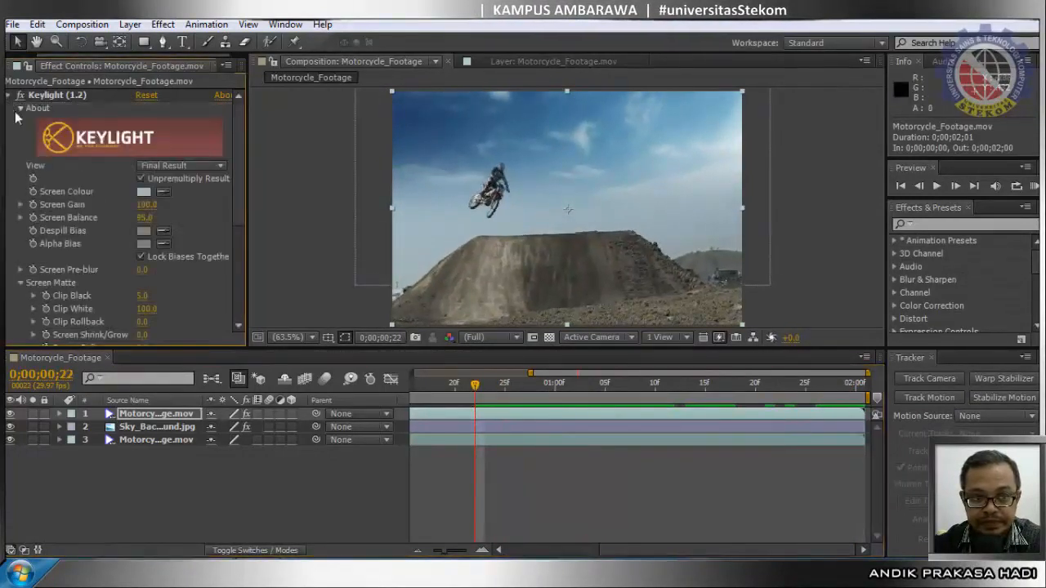
{"action": "left_click_drag", "start_coordinate": [140, 296], "coordinate": [137, 296]}
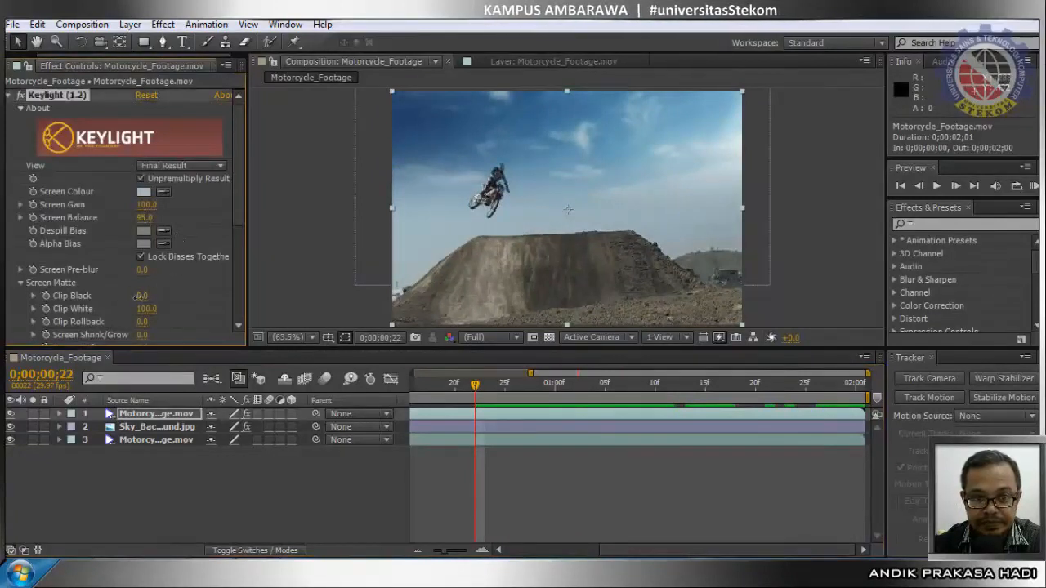
{"action": "left_click_drag", "start_coordinate": [147, 204], "coordinate": [148, 206]}
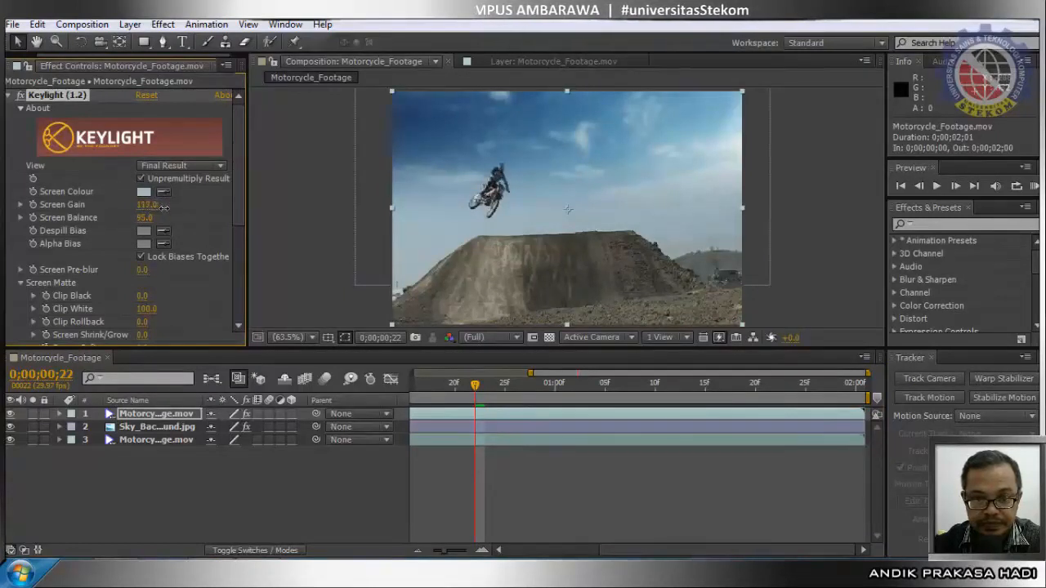
{"action": "left_click_drag", "start_coordinate": [160, 209], "coordinate": [159, 209]}
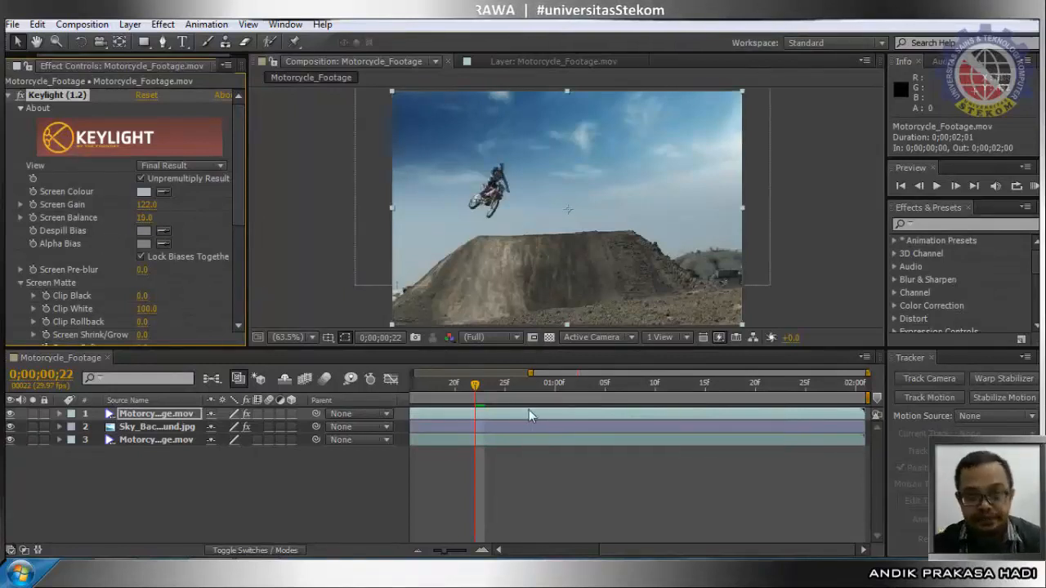
Step: Preview the whole composition to check the keyed rider against the replaced sky
{"action": "left_click_drag", "start_coordinate": [476, 385], "coordinate": [442, 538]}
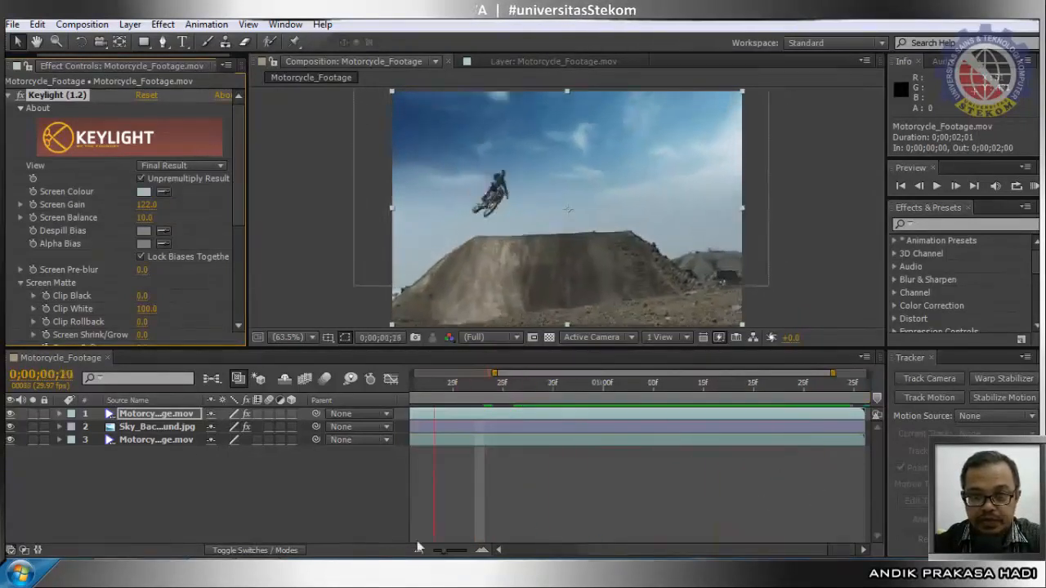
{"action": "key", "text": "KP_0"}
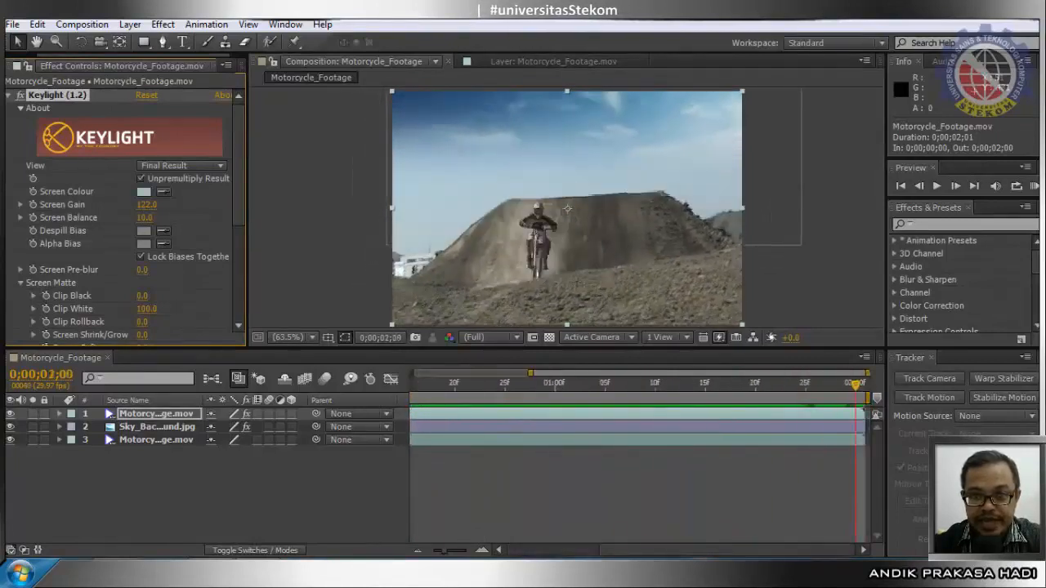
{"action": "left_click", "coordinate": [935, 187]}
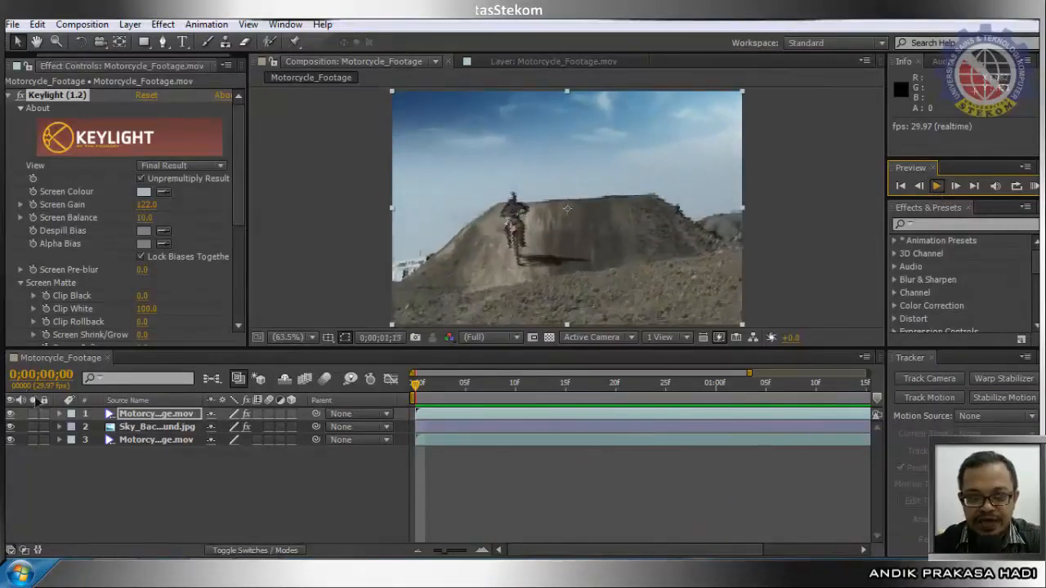
Step: Reveal the Sky_Background.jpg layer's Position keyframes, select them all and shift the whole sky slightly upward
{"action": "left_click", "coordinate": [167, 426]}
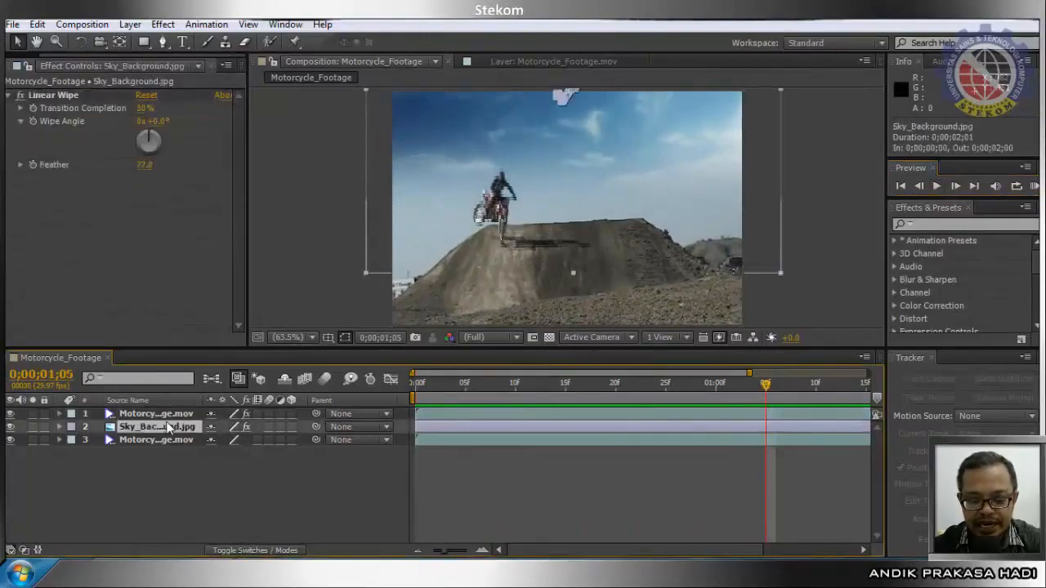
{"action": "key", "text": "u"}
{"action": "left_click", "coordinate": [147, 440]}
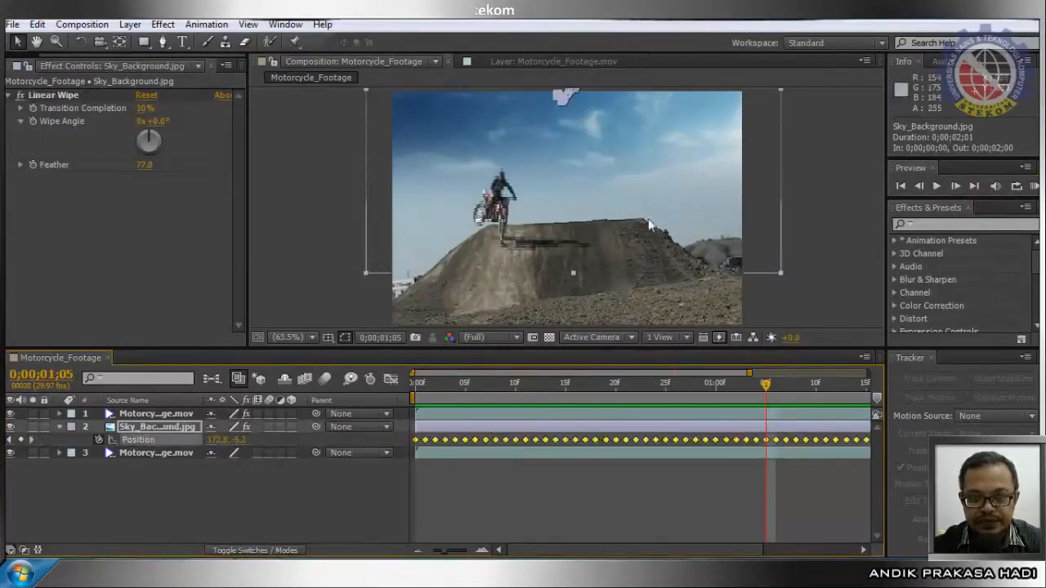
{"action": "left_click_drag", "start_coordinate": [643, 202], "coordinate": [642, 186]}
Step: Play the composite from the first frame and inspect the rider and mound edges up close on the last frame
{"action": "left_click", "coordinate": [902, 187]}
{"action": "left_click", "coordinate": [935, 188]}
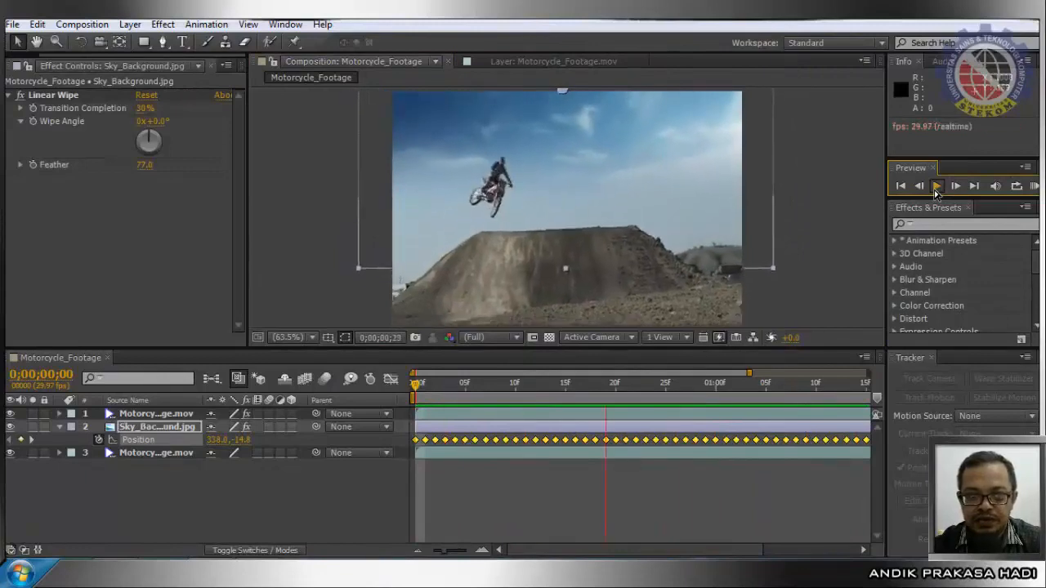
{"action": "left_click", "coordinate": [936, 187]}
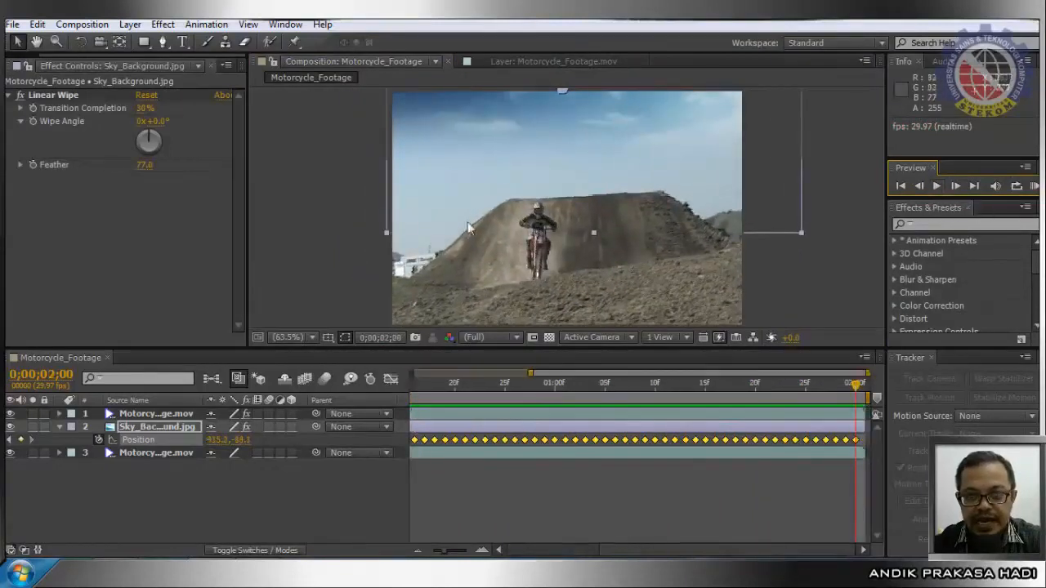
{"action": "scroll", "coordinate": [682, 214], "scroll_direction": "up", "scroll_amount": 3}
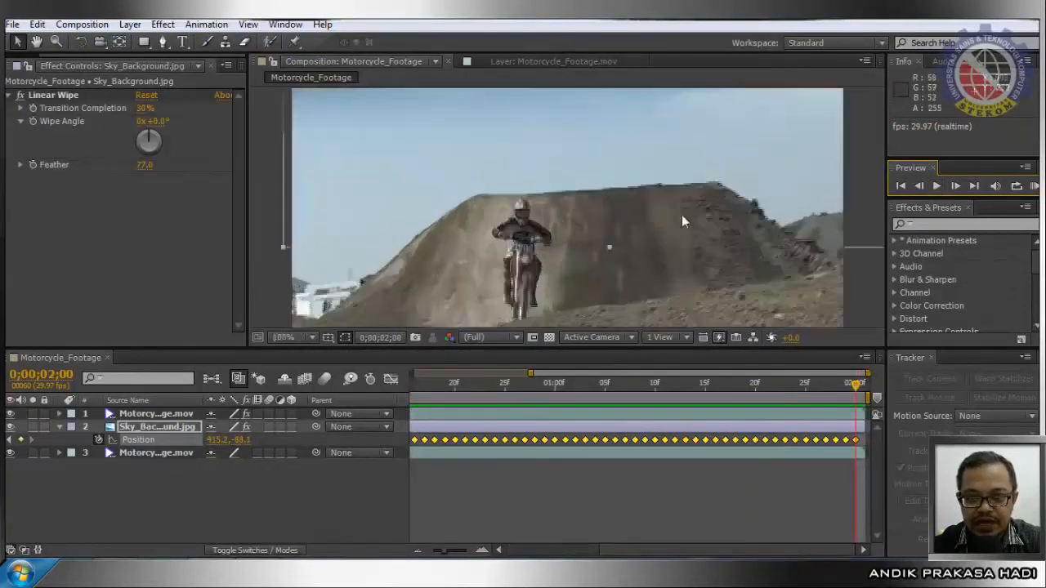
{"action": "scroll", "coordinate": [682, 214], "scroll_direction": "down", "scroll_amount": 6}
{"action": "scroll", "coordinate": [644, 182], "scroll_direction": "up", "scroll_amount": 1}
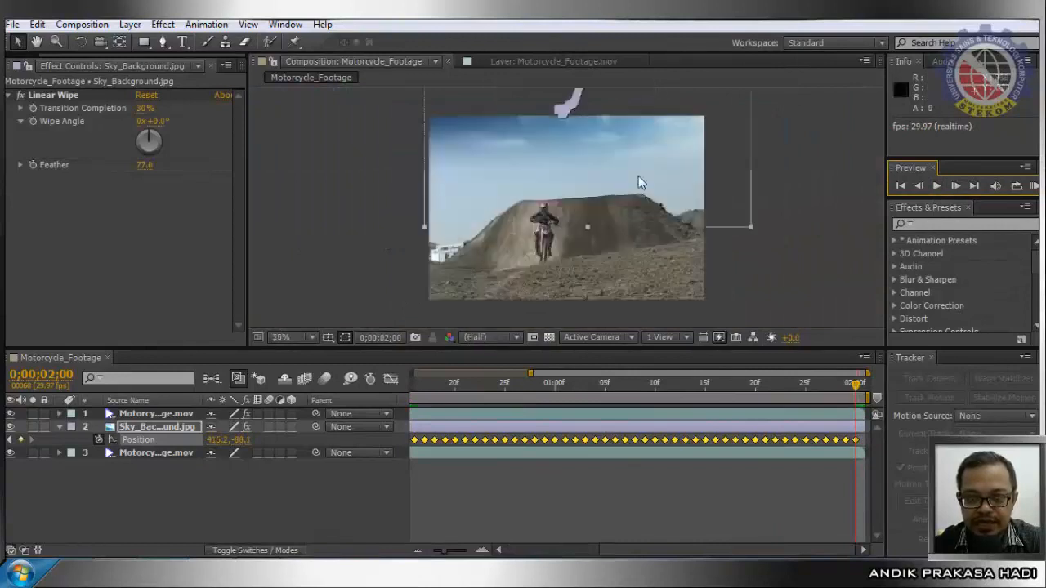
Step: Hide the sky layer's Position keyframes and apply a Curves effect to the top footage layer at 0;00;01;00
{"action": "left_click", "coordinate": [144, 414]}
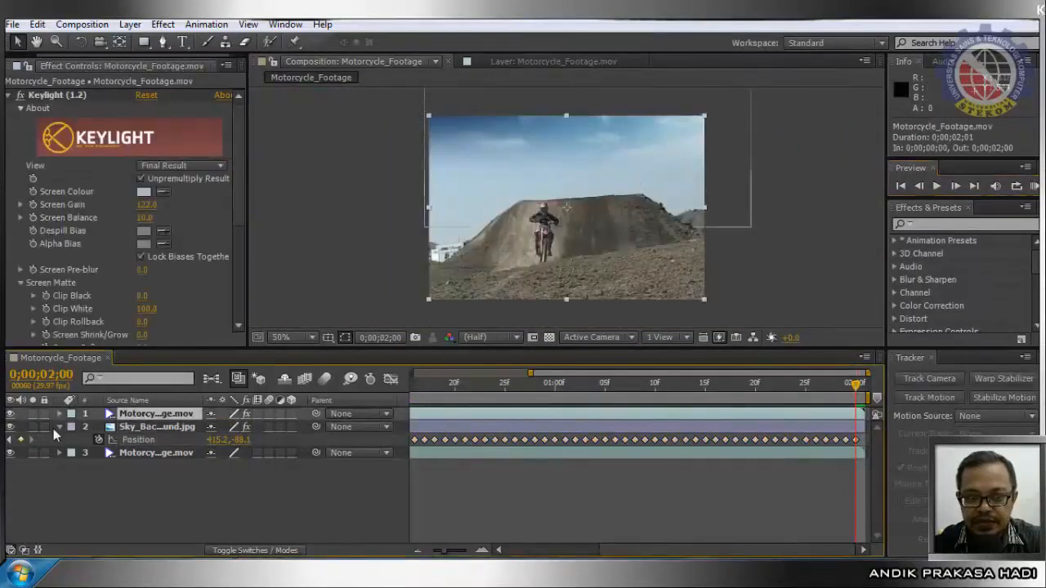
{"action": "left_click", "coordinate": [142, 430]}
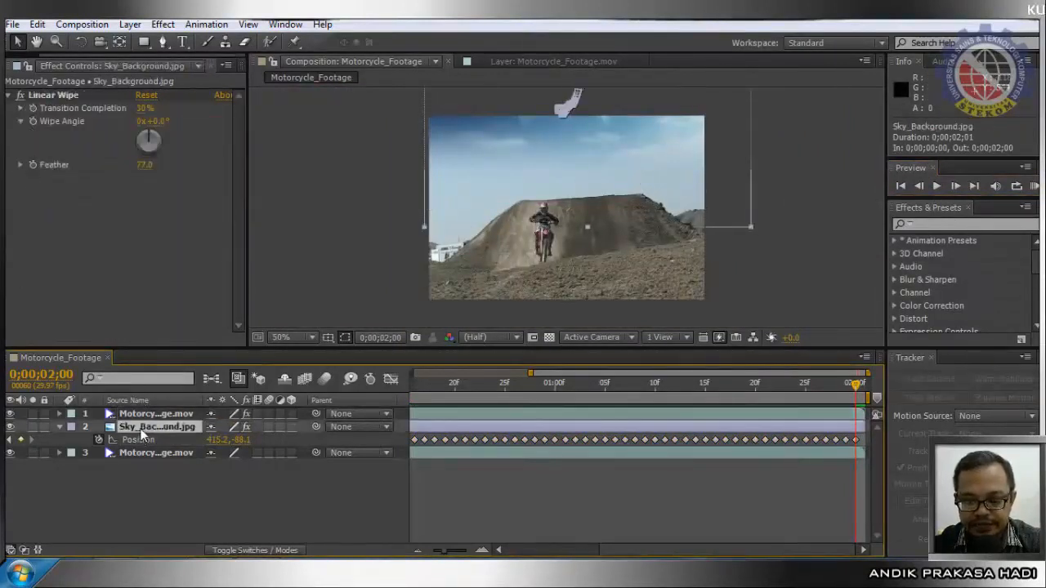
{"action": "key", "text": "p"}
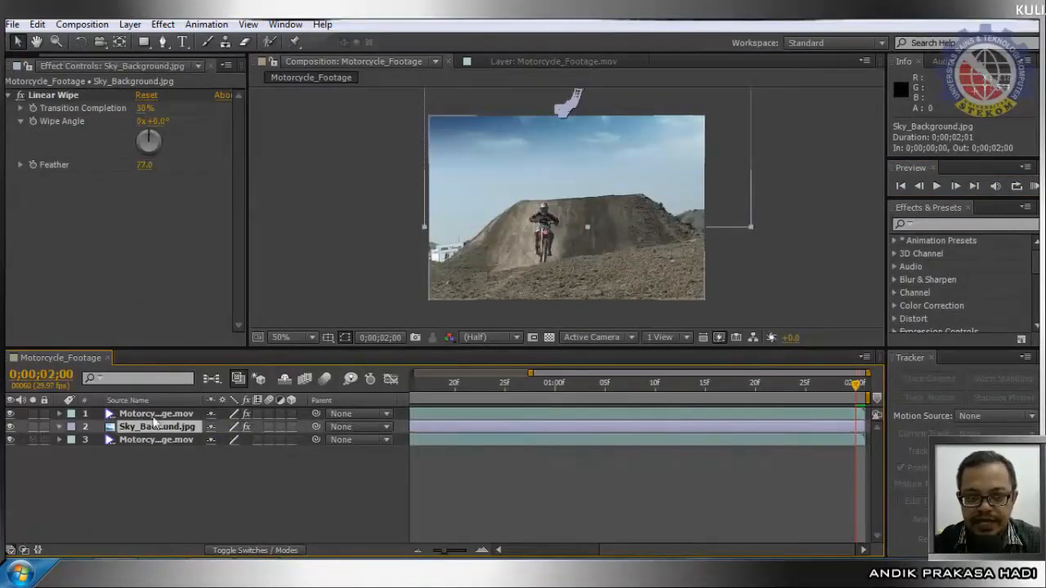
{"action": "left_click", "coordinate": [156, 414]}
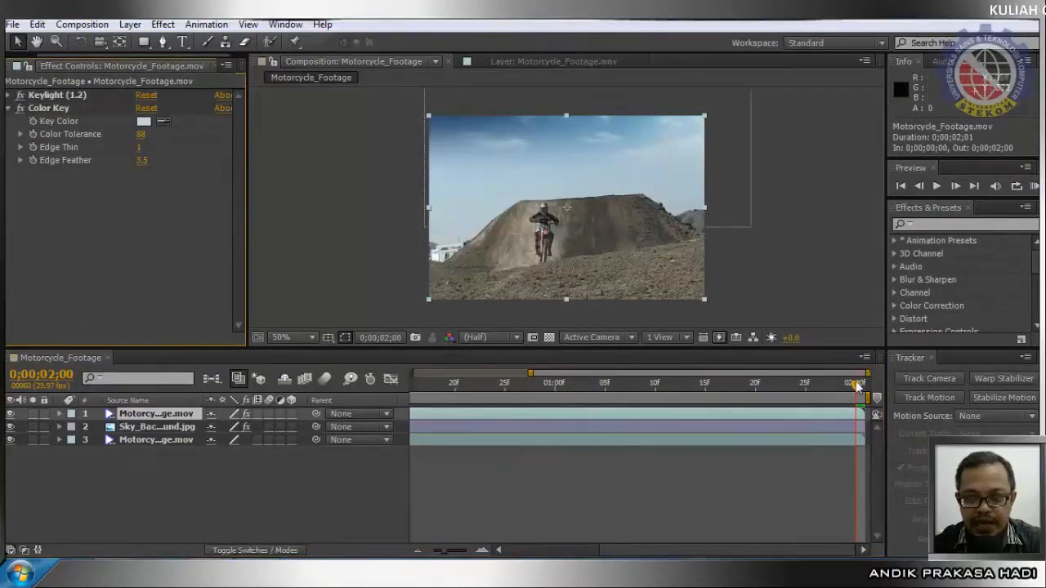
{"action": "left_click_drag", "start_coordinate": [854, 389], "coordinate": [555, 399]}
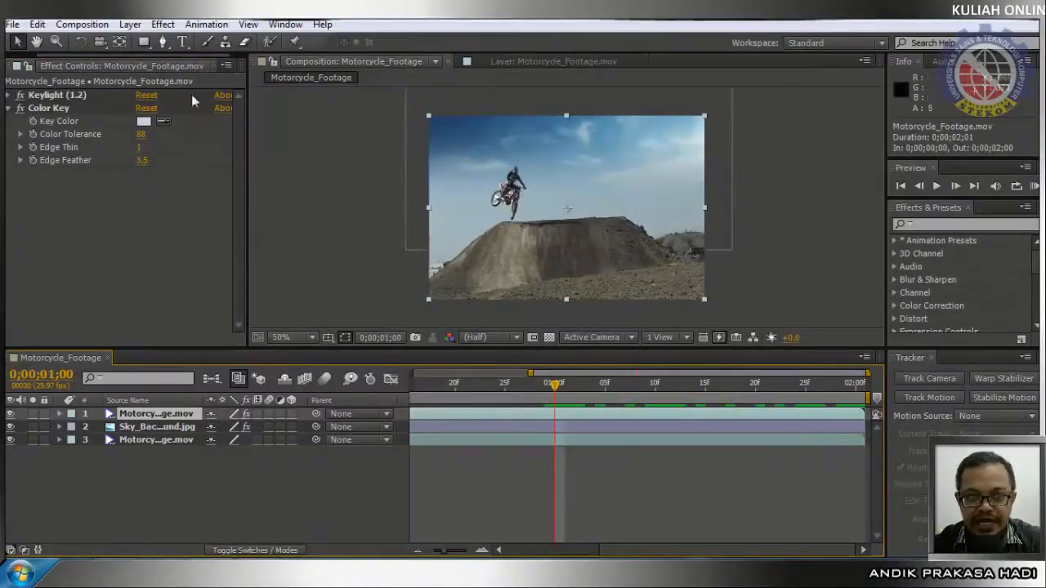
{"action": "left_click", "coordinate": [168, 26]}
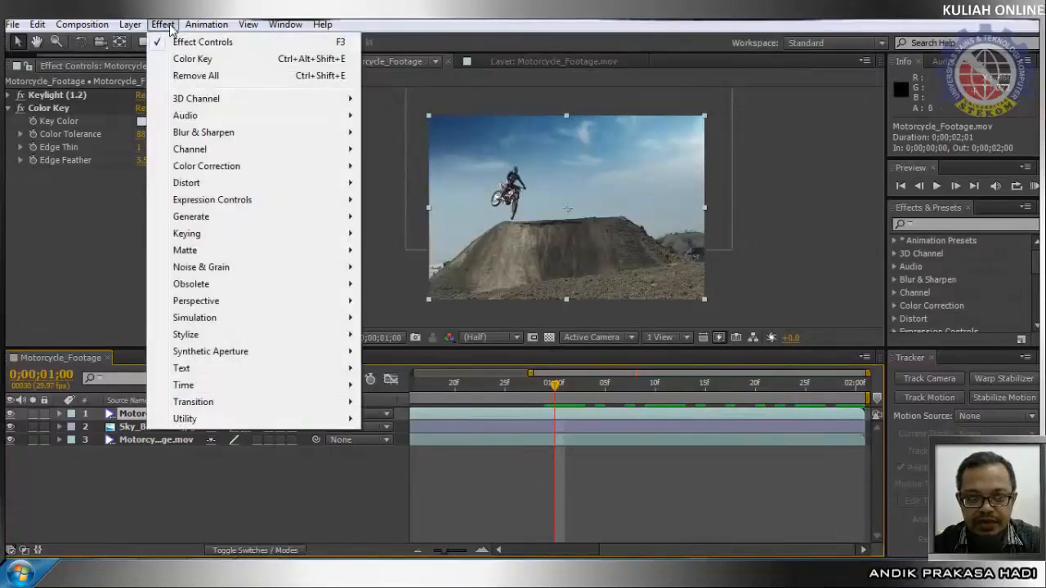
{"action": "mouse_move", "coordinate": [206, 166]}
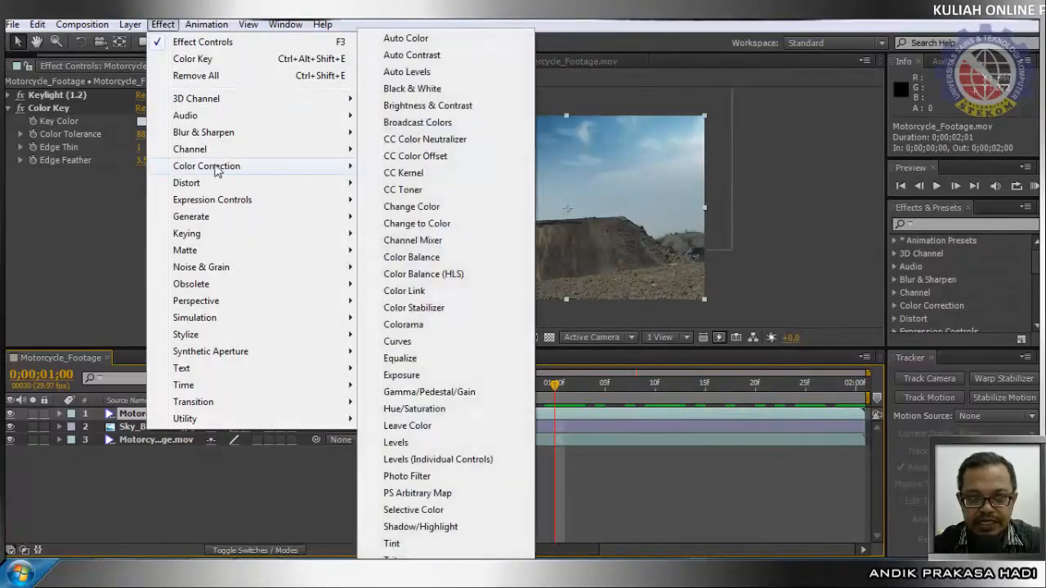
{"action": "left_click", "coordinate": [398, 342]}
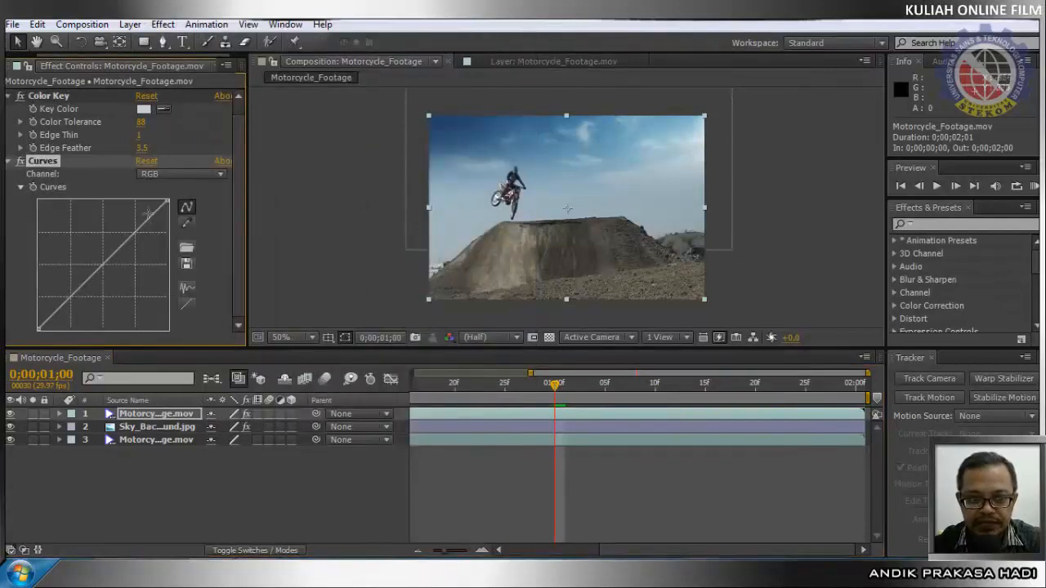
Step: Bend the Curves effect's Red channel, raising midtones and highlights slightly and adding a shadow point near the lower end
{"action": "left_click", "coordinate": [165, 177]}
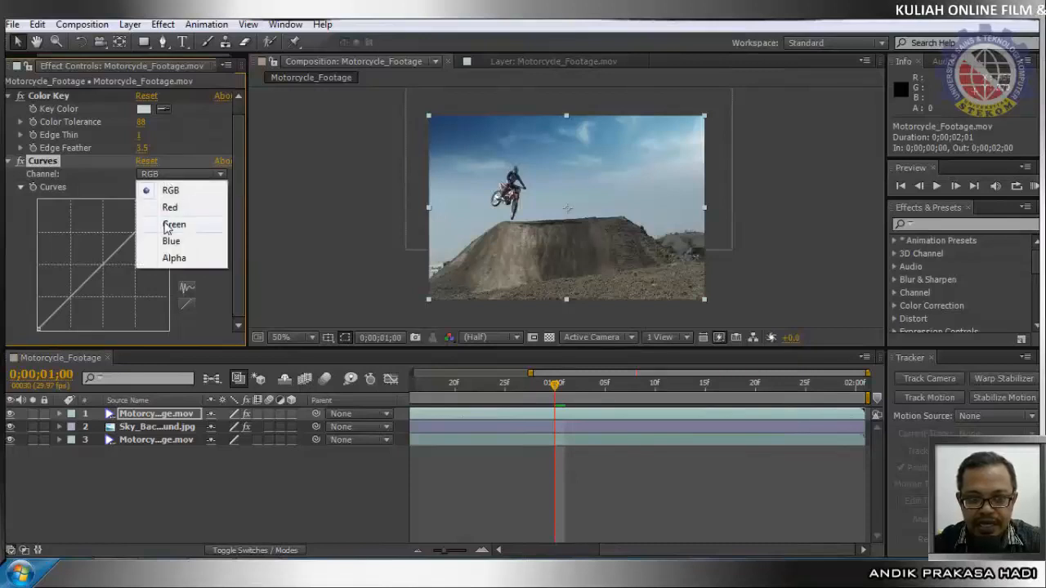
{"action": "left_click", "coordinate": [168, 209]}
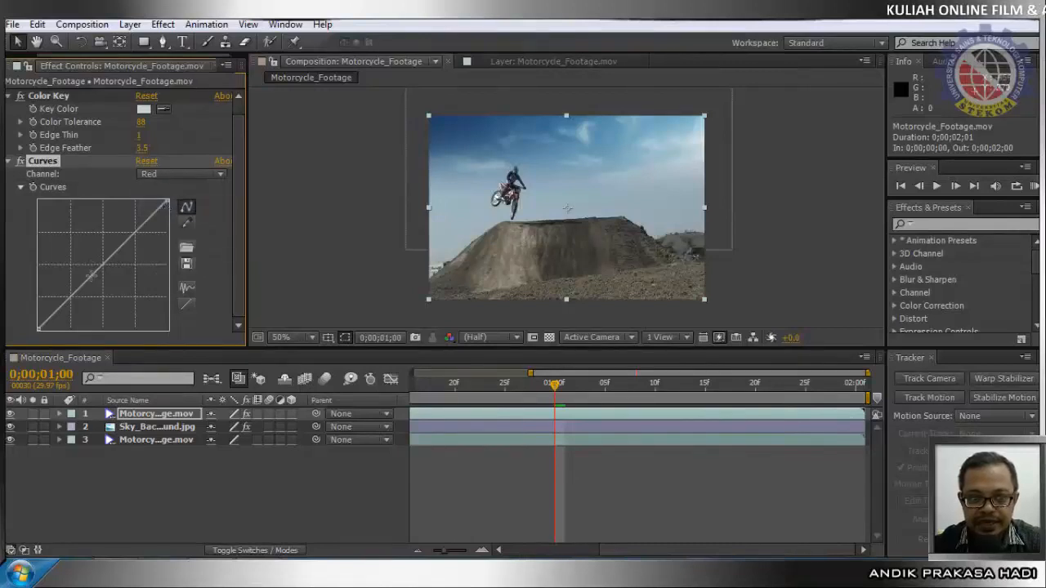
{"action": "left_click_drag", "start_coordinate": [102, 263], "coordinate": [102, 262]}
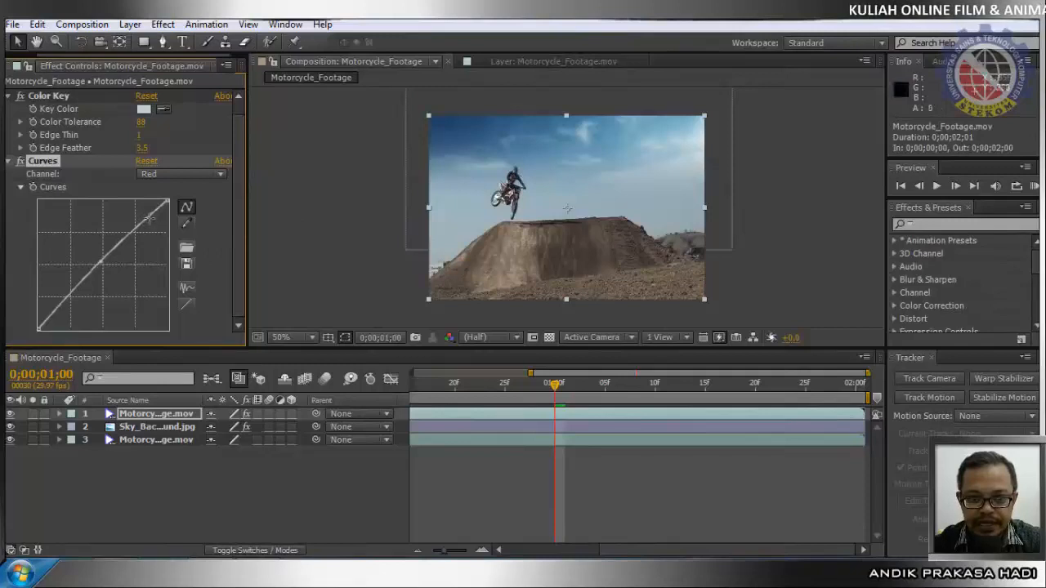
{"action": "left_click_drag", "start_coordinate": [144, 218], "coordinate": [150, 221]}
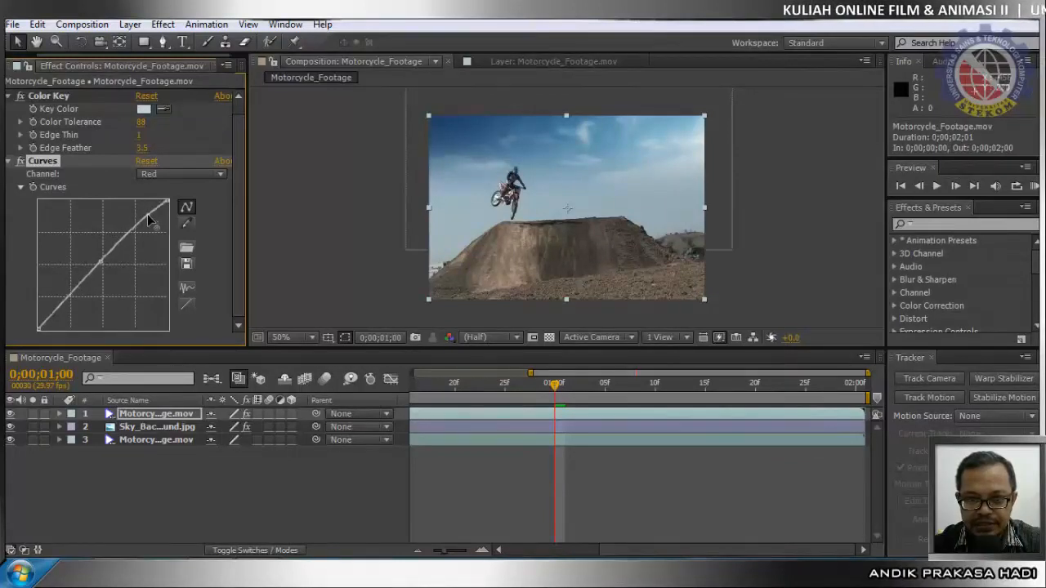
{"action": "left_click_drag", "start_coordinate": [59, 309], "coordinate": [59, 314]}
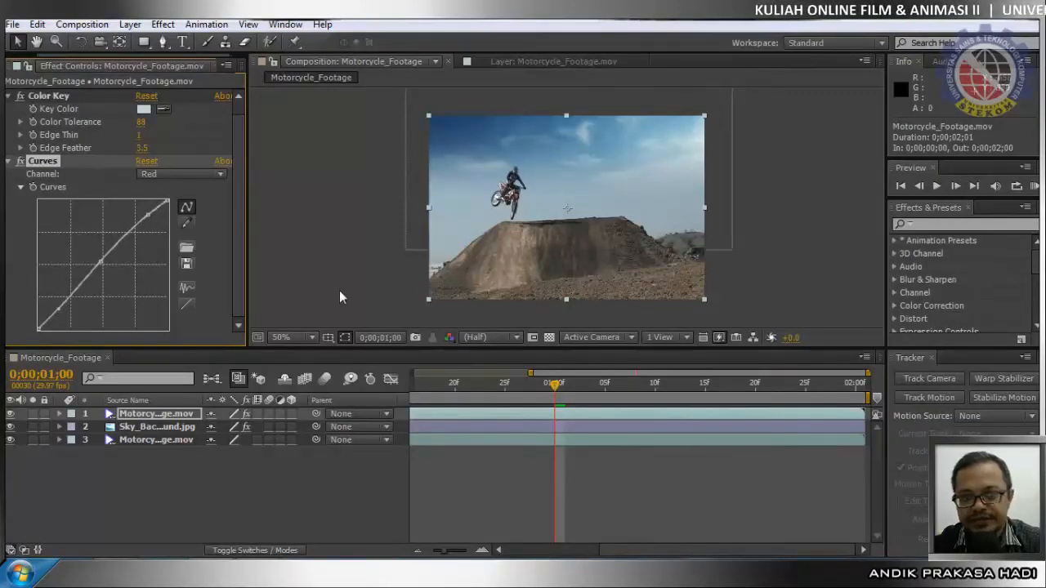
Step: Adjust the Curves effect's Blue channel by lowering the midtones slightly and adding a control point in the highlights
{"action": "left_click", "coordinate": [218, 175]}
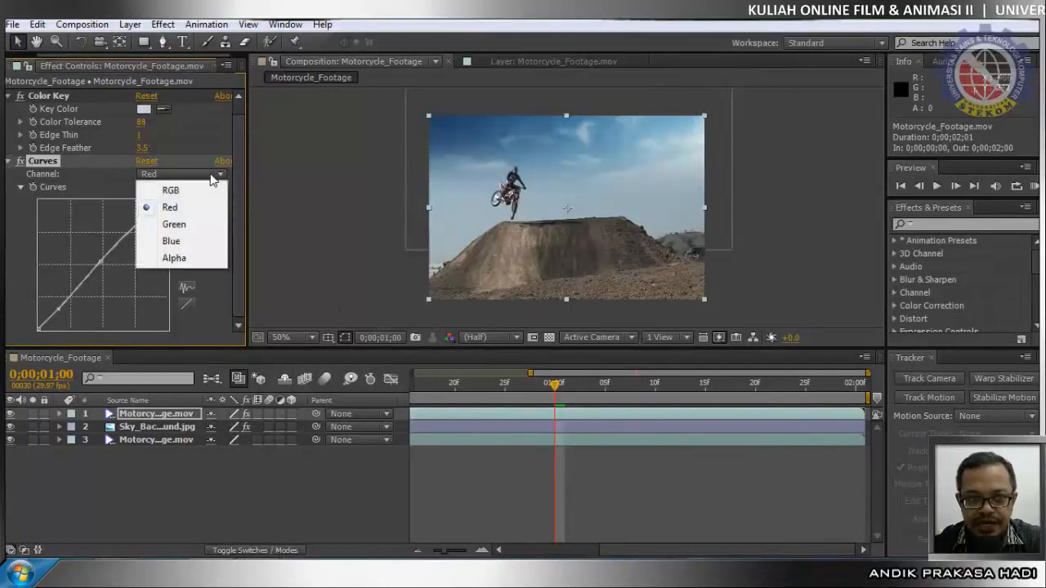
{"action": "left_click", "coordinate": [177, 243]}
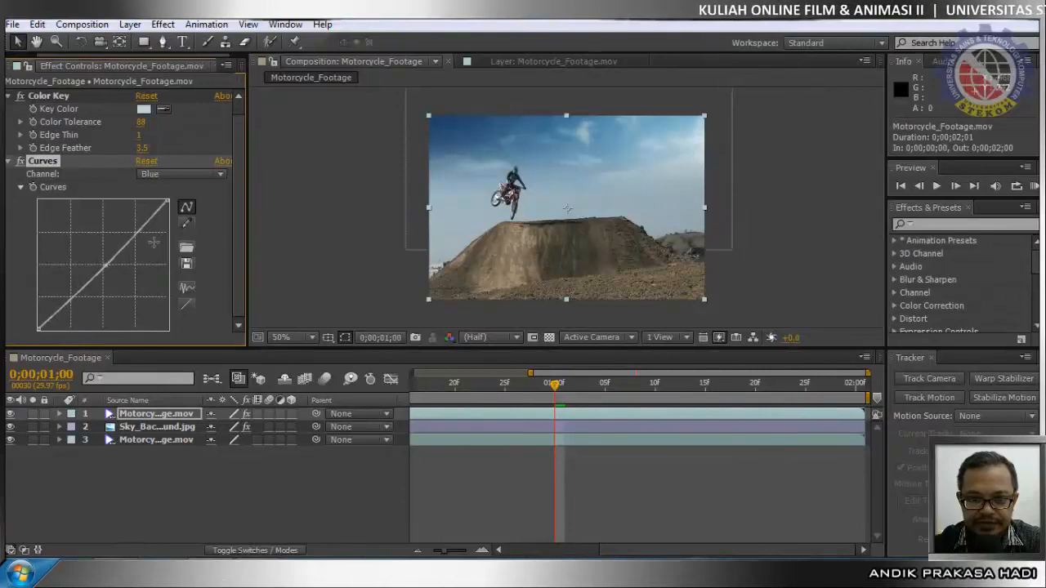
{"action": "mouse_move", "coordinate": [144, 222]}
{"action": "left_mouse_down"}
{"action": "mouse_move", "coordinate": [153, 211]}
{"action": "mouse_move", "coordinate": [146, 226]}
{"action": "left_mouse_up"}
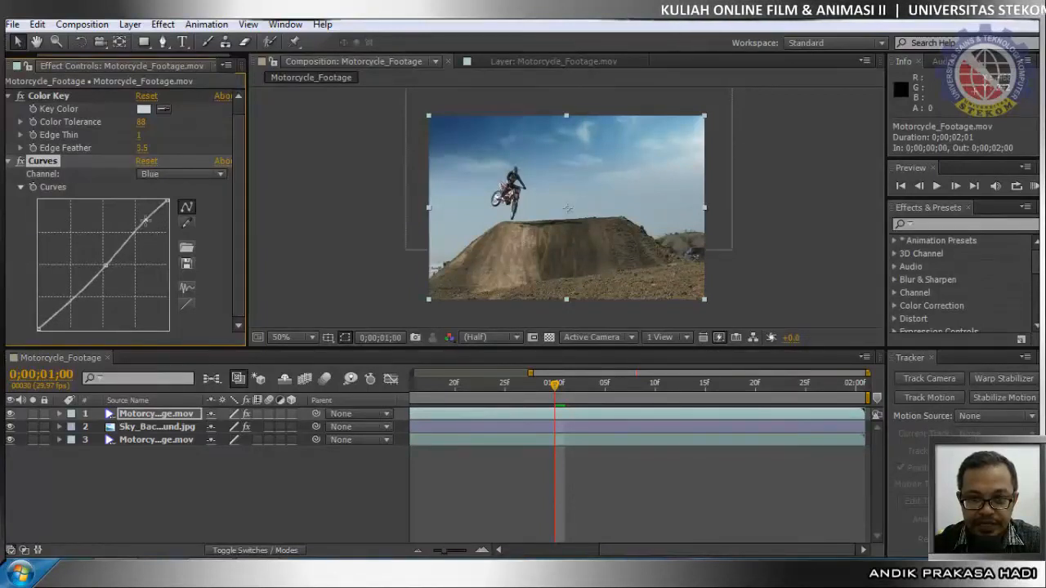
Step: Shape the Curves effect's RGB channel into a gentle S-curve with darker shadows, an anchored midpoint and slightly brighter highlights
{"action": "left_click", "coordinate": [199, 175]}
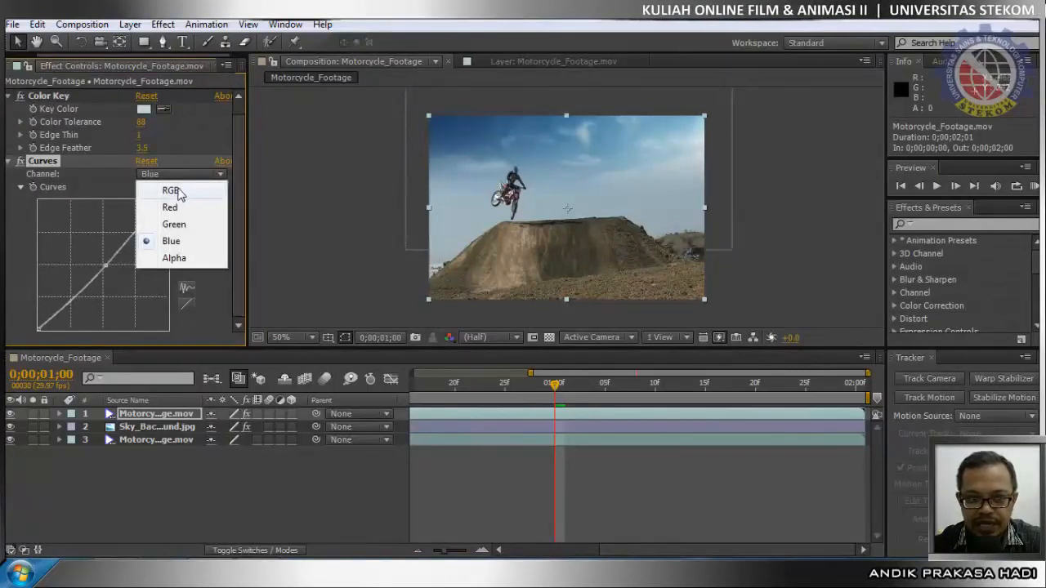
{"action": "left_click", "coordinate": [173, 190]}
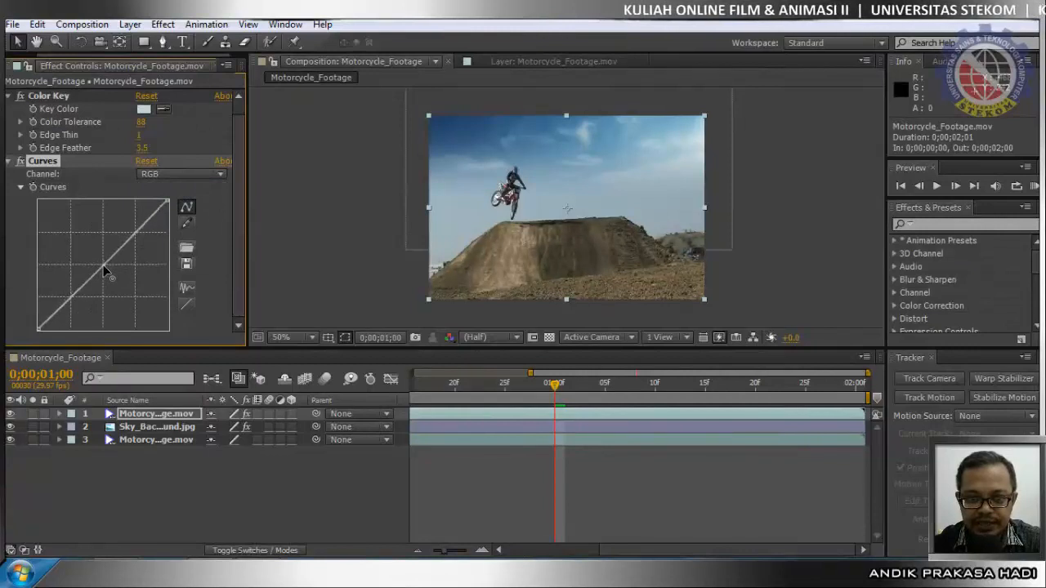
{"action": "left_click", "coordinate": [102, 265]}
{"action": "left_click_drag", "start_coordinate": [66, 300], "coordinate": [67, 310]}
{"action": "left_click_drag", "start_coordinate": [135, 229], "coordinate": [143, 228]}
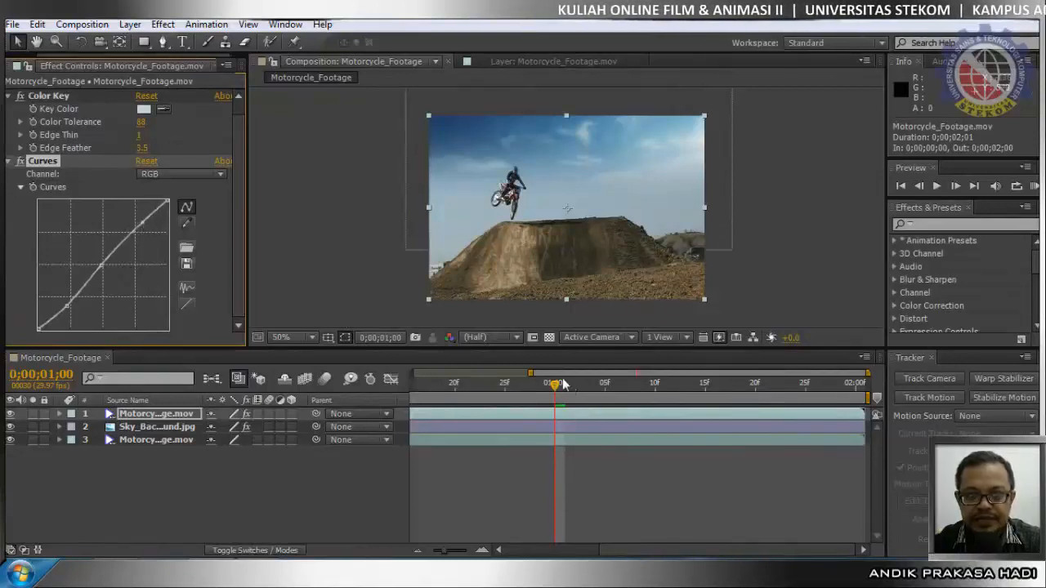
Step: Play the colour-corrected composite from the first frame, then inspect the mound edges up close on that first frame
{"action": "left_click_drag", "start_coordinate": [554, 387], "coordinate": [379, 444]}
{"action": "left_click", "coordinate": [937, 187]}
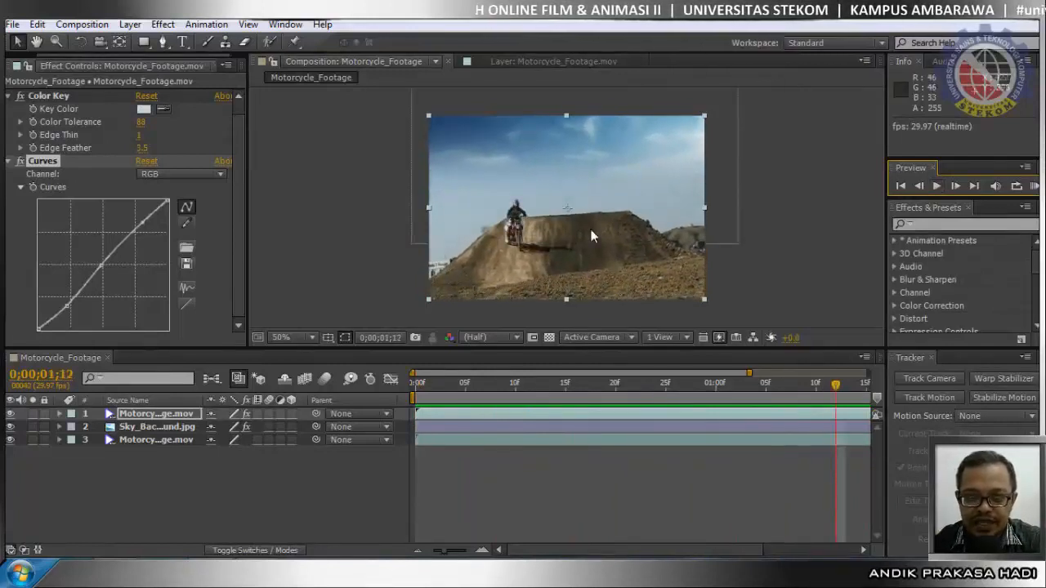
{"action": "left_click", "coordinate": [901, 189]}
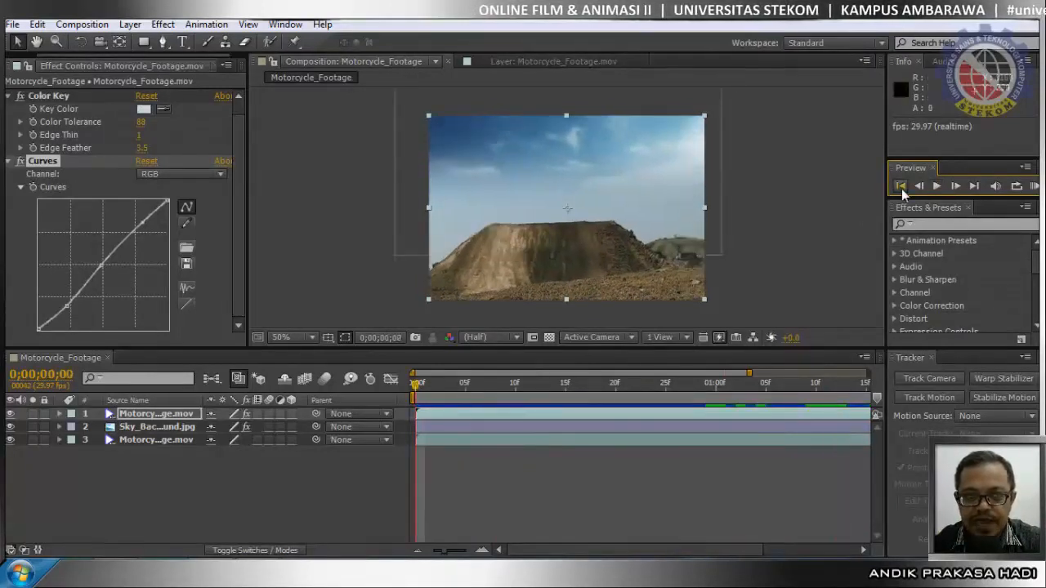
{"action": "key", "text": "period"}
{"action": "key", "text": "period"}
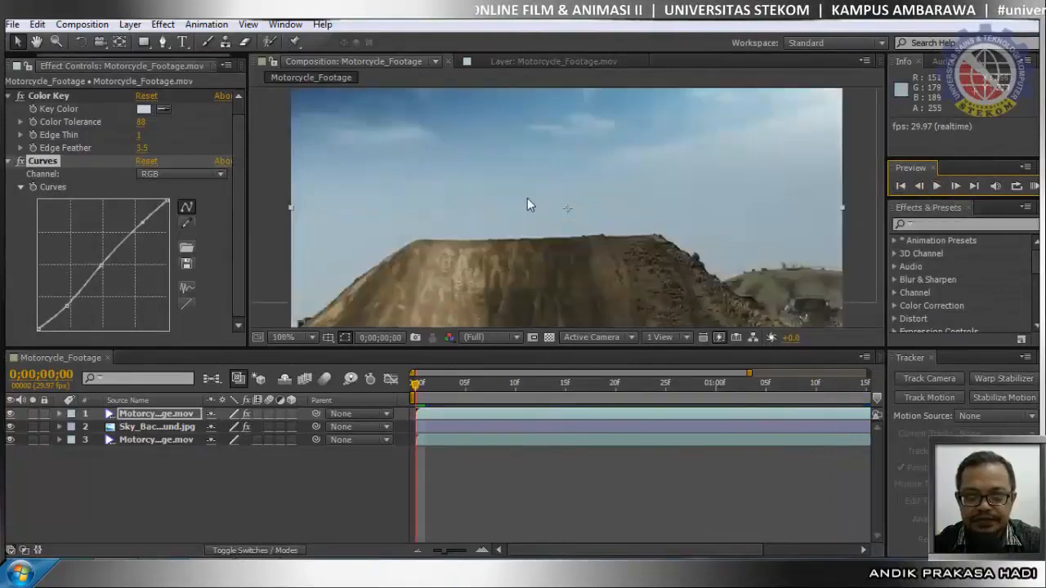
{"action": "key", "text": "comma"}
{"action": "key", "text": "comma"}
Step: Replay the composition from its start to check the corrected footage against the moving sky
{"action": "left_click", "coordinate": [935, 187]}
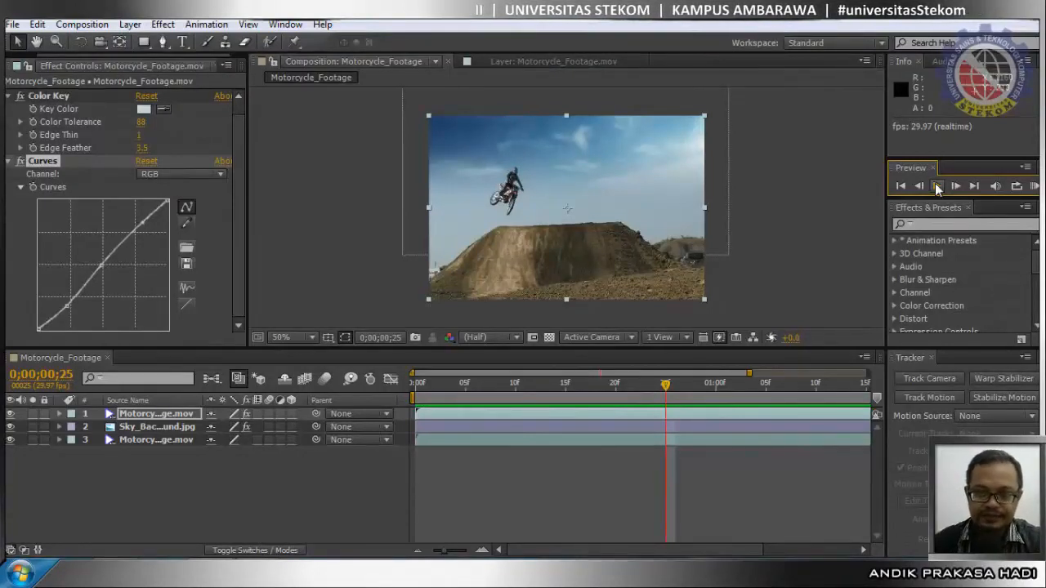
{"action": "left_click", "coordinate": [937, 187]}
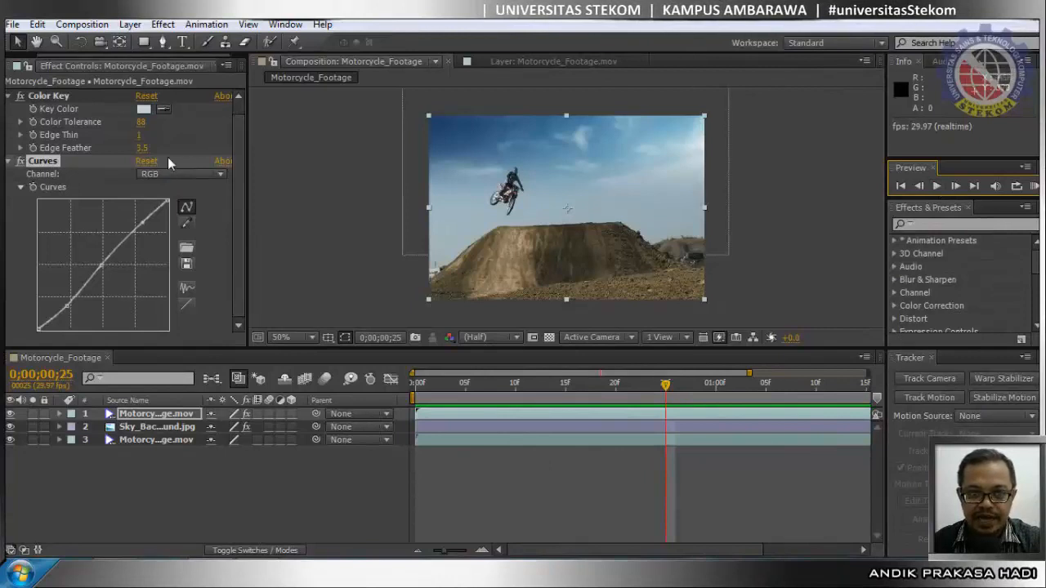
{"action": "left_click", "coordinate": [901, 186]}
{"action": "left_click", "coordinate": [936, 188]}
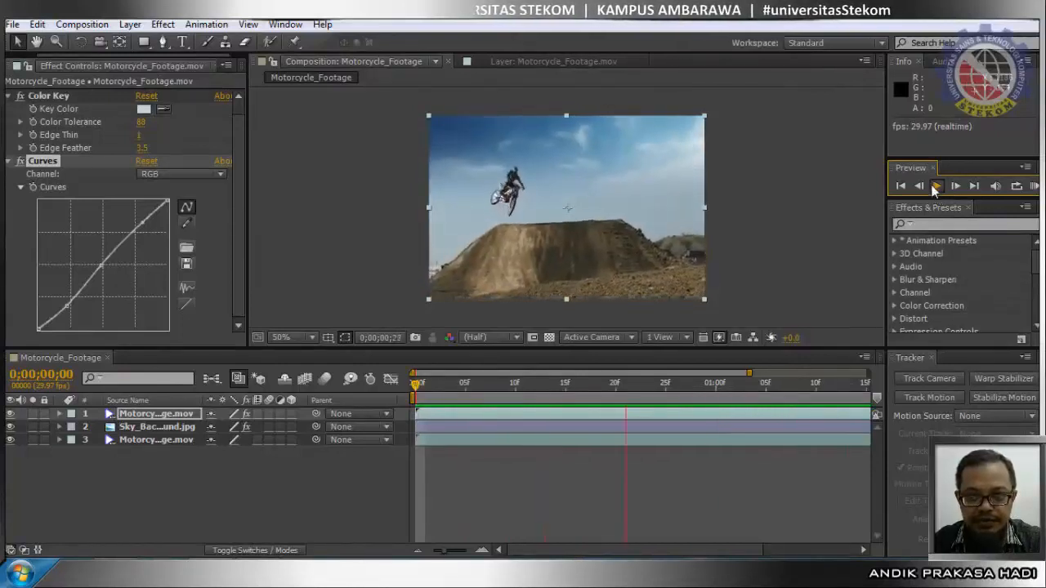
{"action": "left_click", "coordinate": [936, 187]}
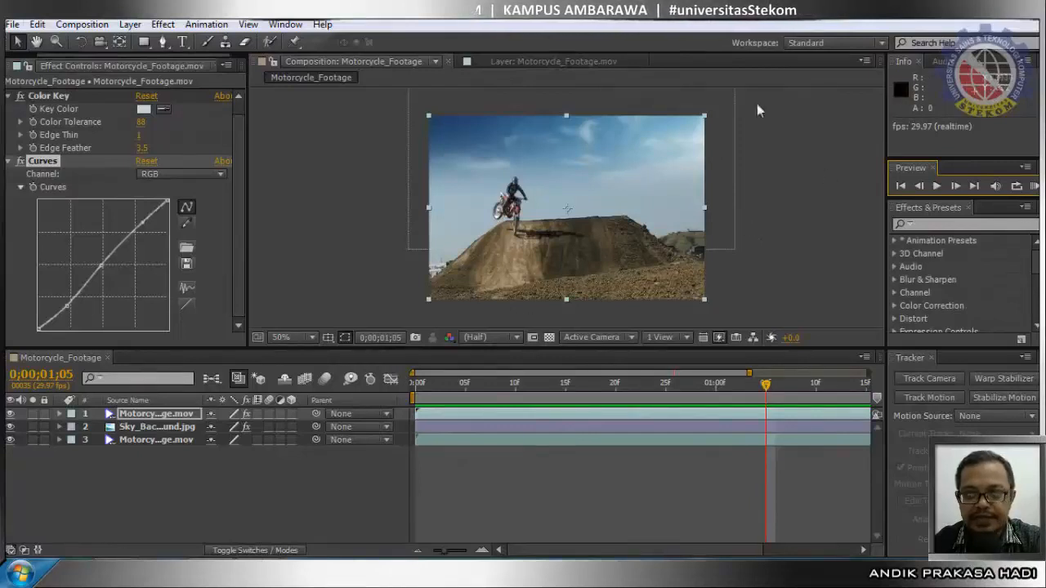
Step: Close the Motorcycle_Footage.mov layer viewer and display the project's list of items
{"action": "left_click", "coordinate": [501, 63]}
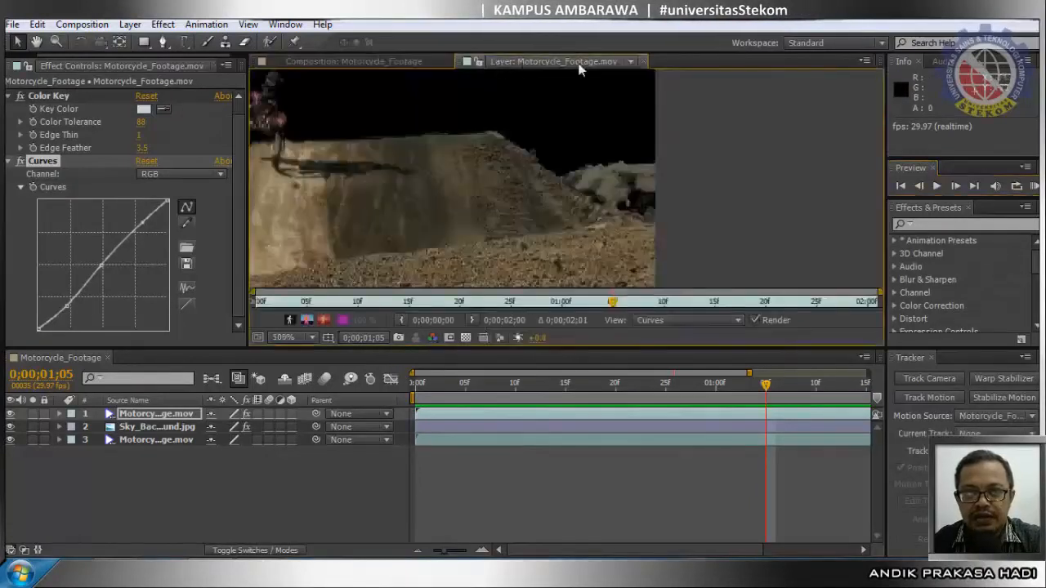
{"action": "left_click", "coordinate": [644, 61]}
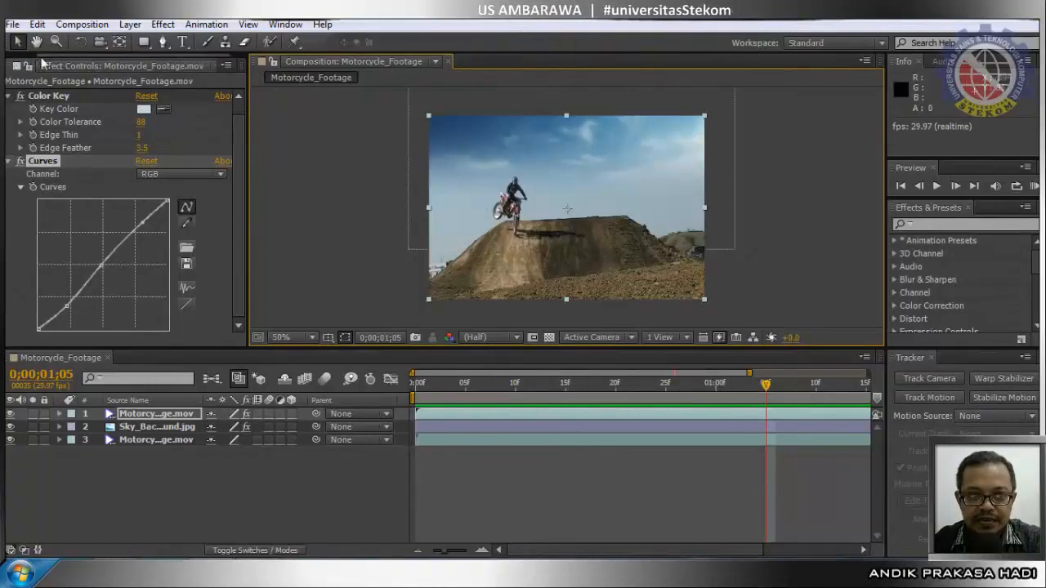
{"action": "scroll", "coordinate": [23, 64], "scroll_direction": "up", "scroll_amount": 2}
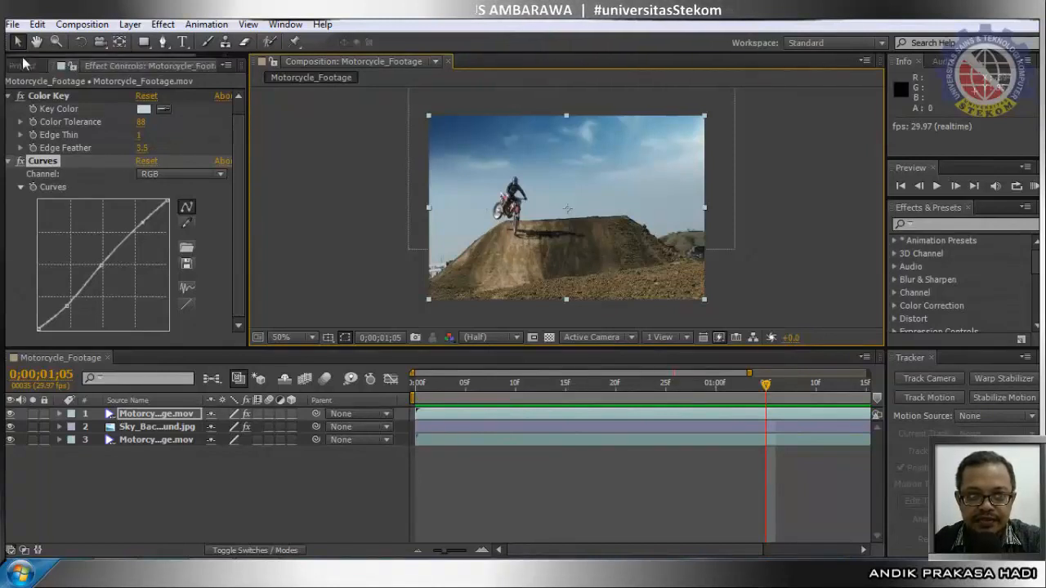
{"action": "left_click", "coordinate": [23, 65]}
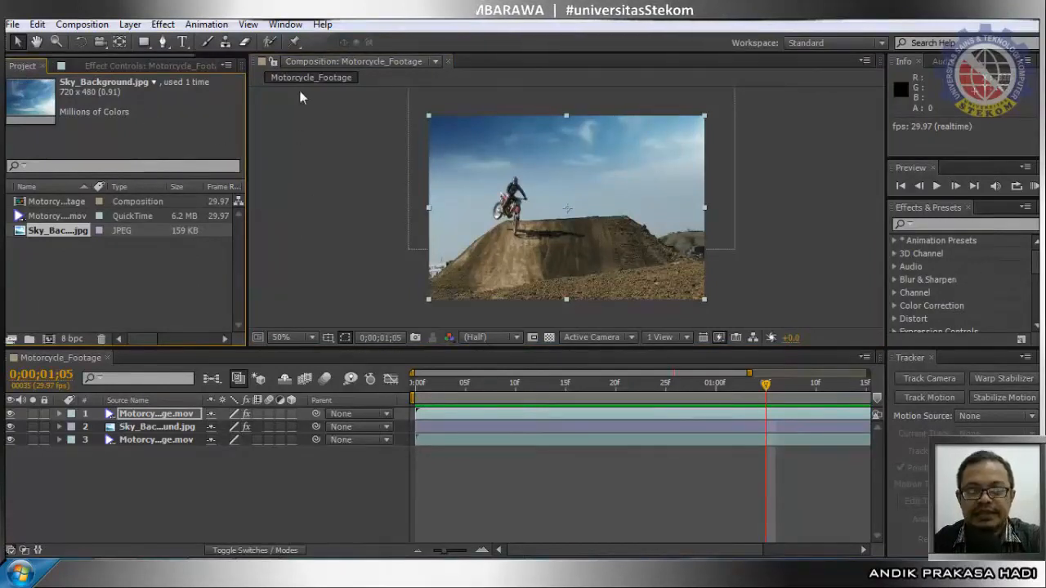
Step: Start a new project
{"action": "left_click", "coordinate": [13, 25]}
{"action": "left_click", "coordinate": [17, 25]}
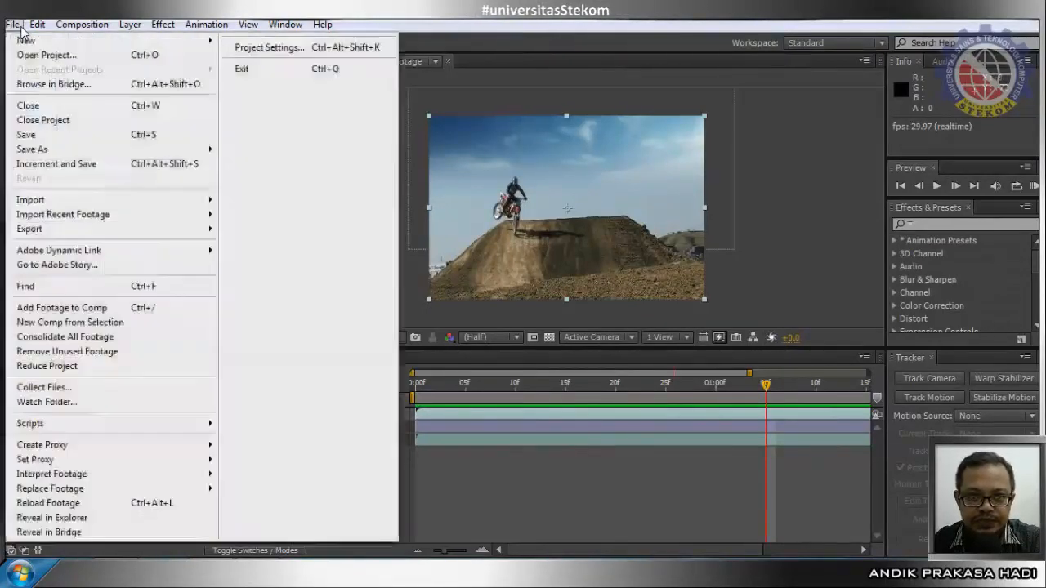
{"action": "left_click", "coordinate": [14, 25]}
{"action": "mouse_move", "coordinate": [25, 39]}
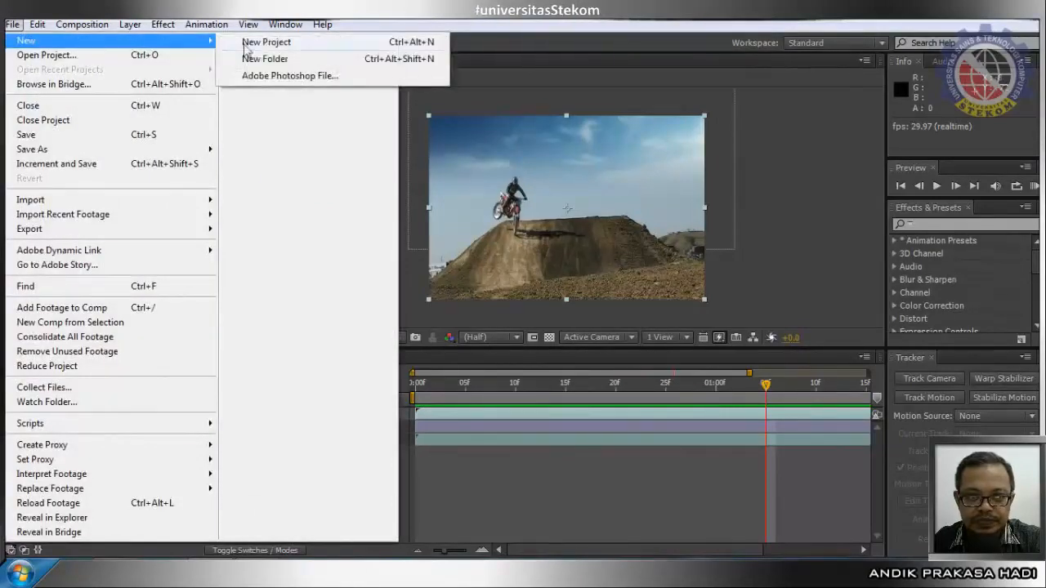
{"action": "left_click", "coordinate": [250, 40]}
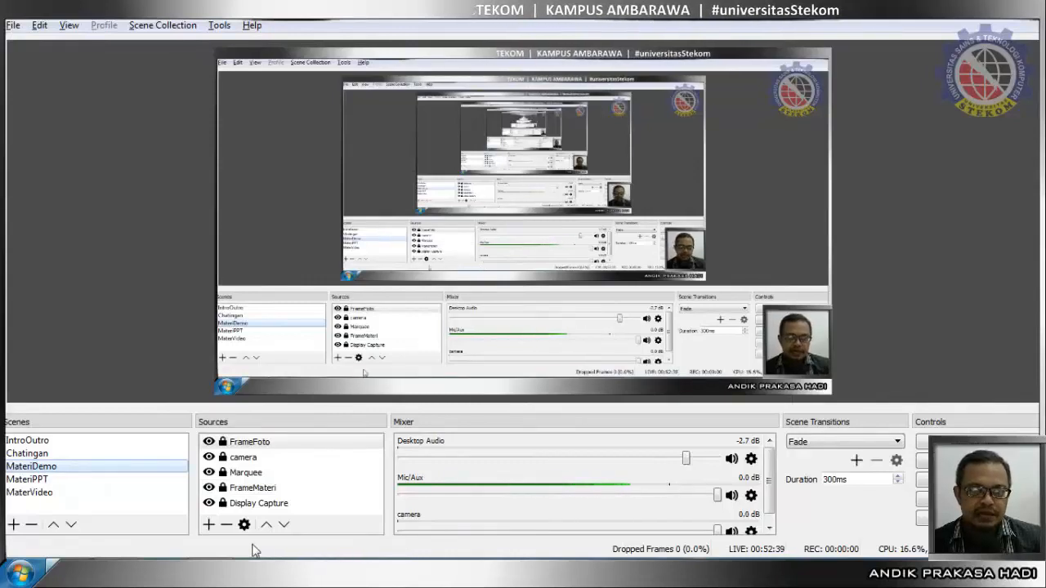
Step: Switch to OBS and change the live scene to IntroOutro
{"action": "left_click", "coordinate": [46, 445]}
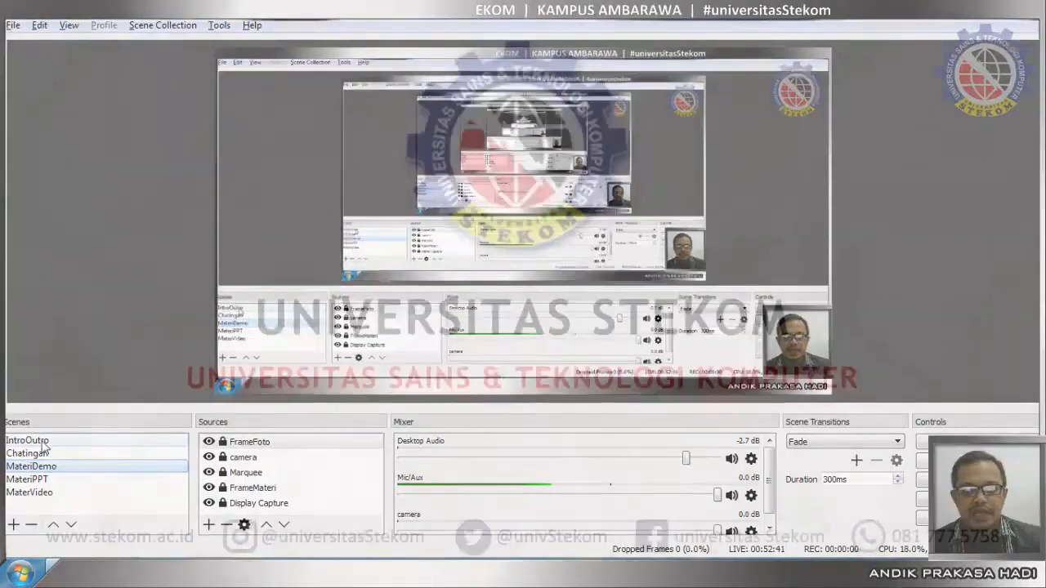